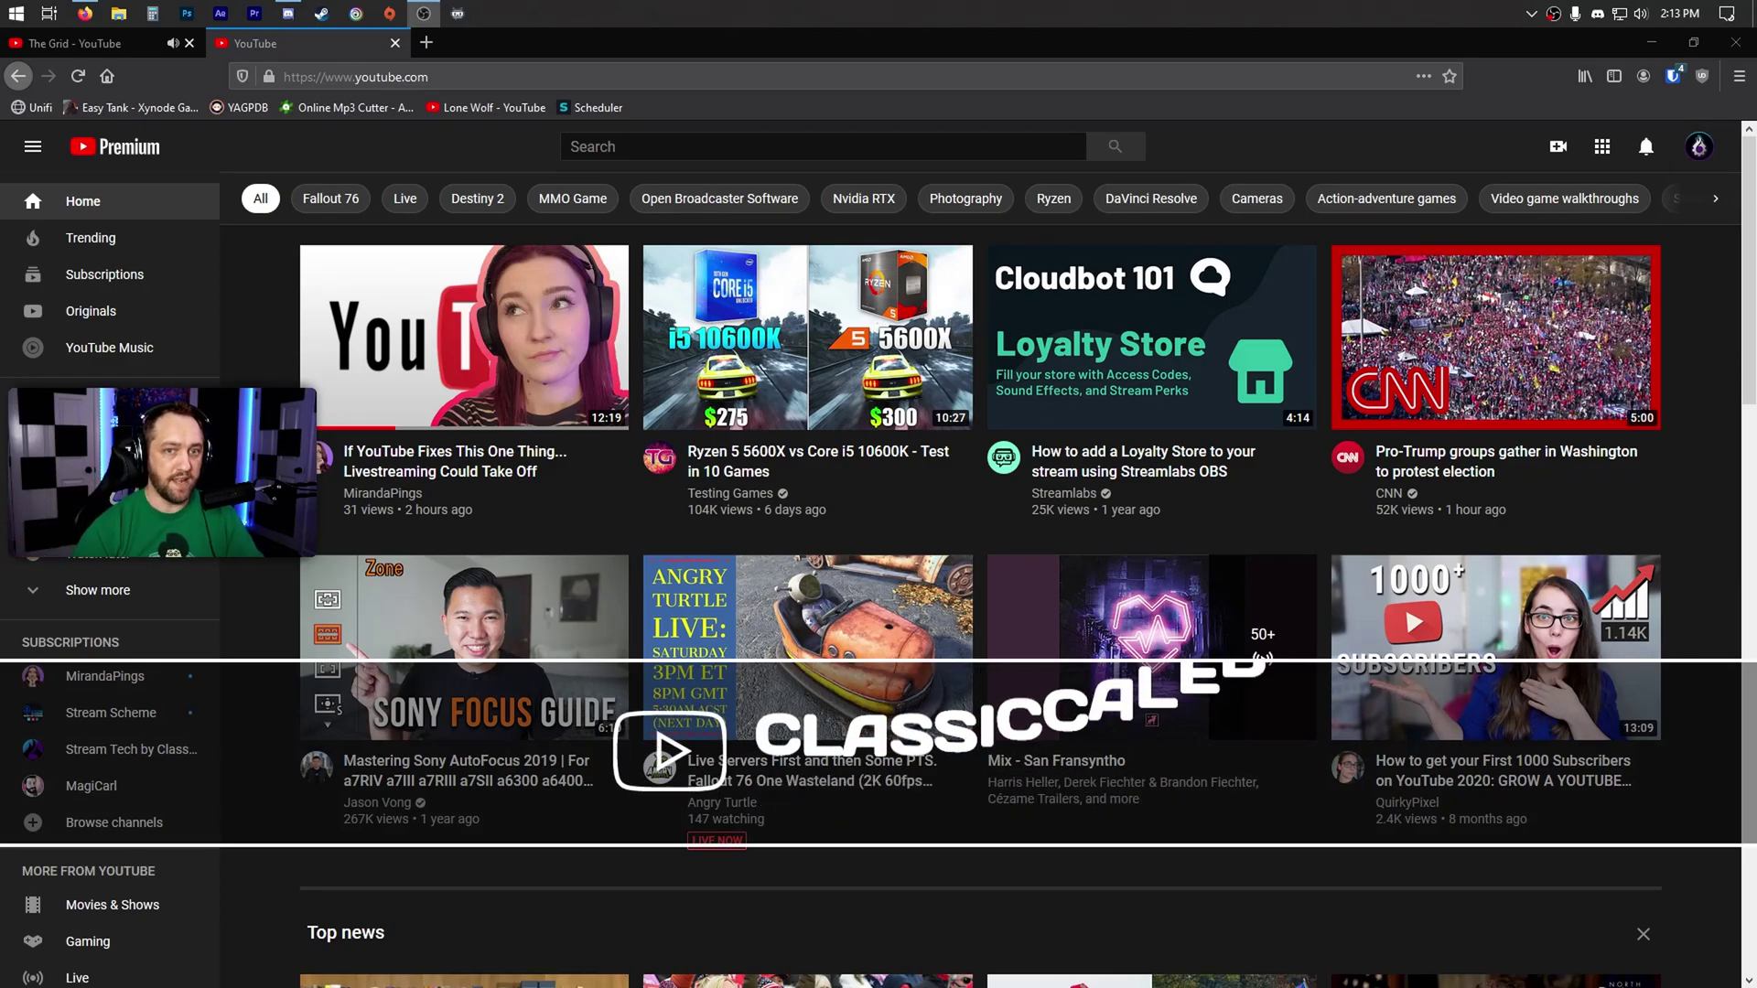
# Open the live streaming dashboard for the channel
pyautogui.click(1698, 148)
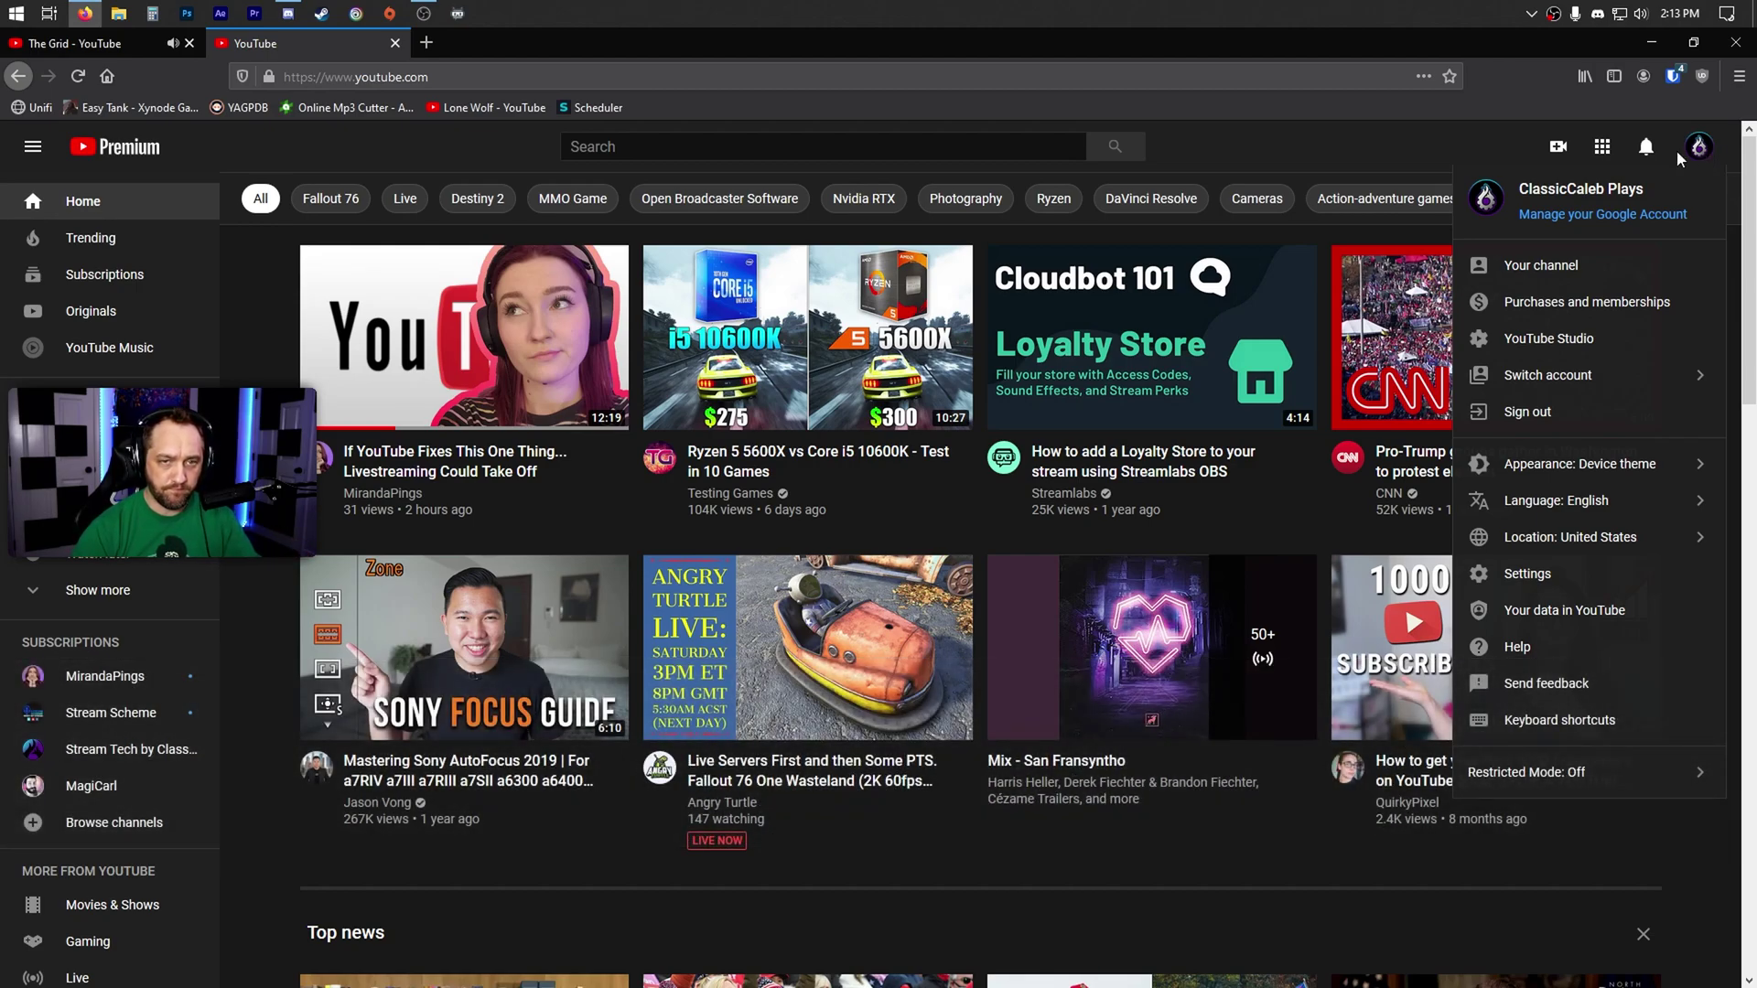
pyautogui.click(1556, 149)
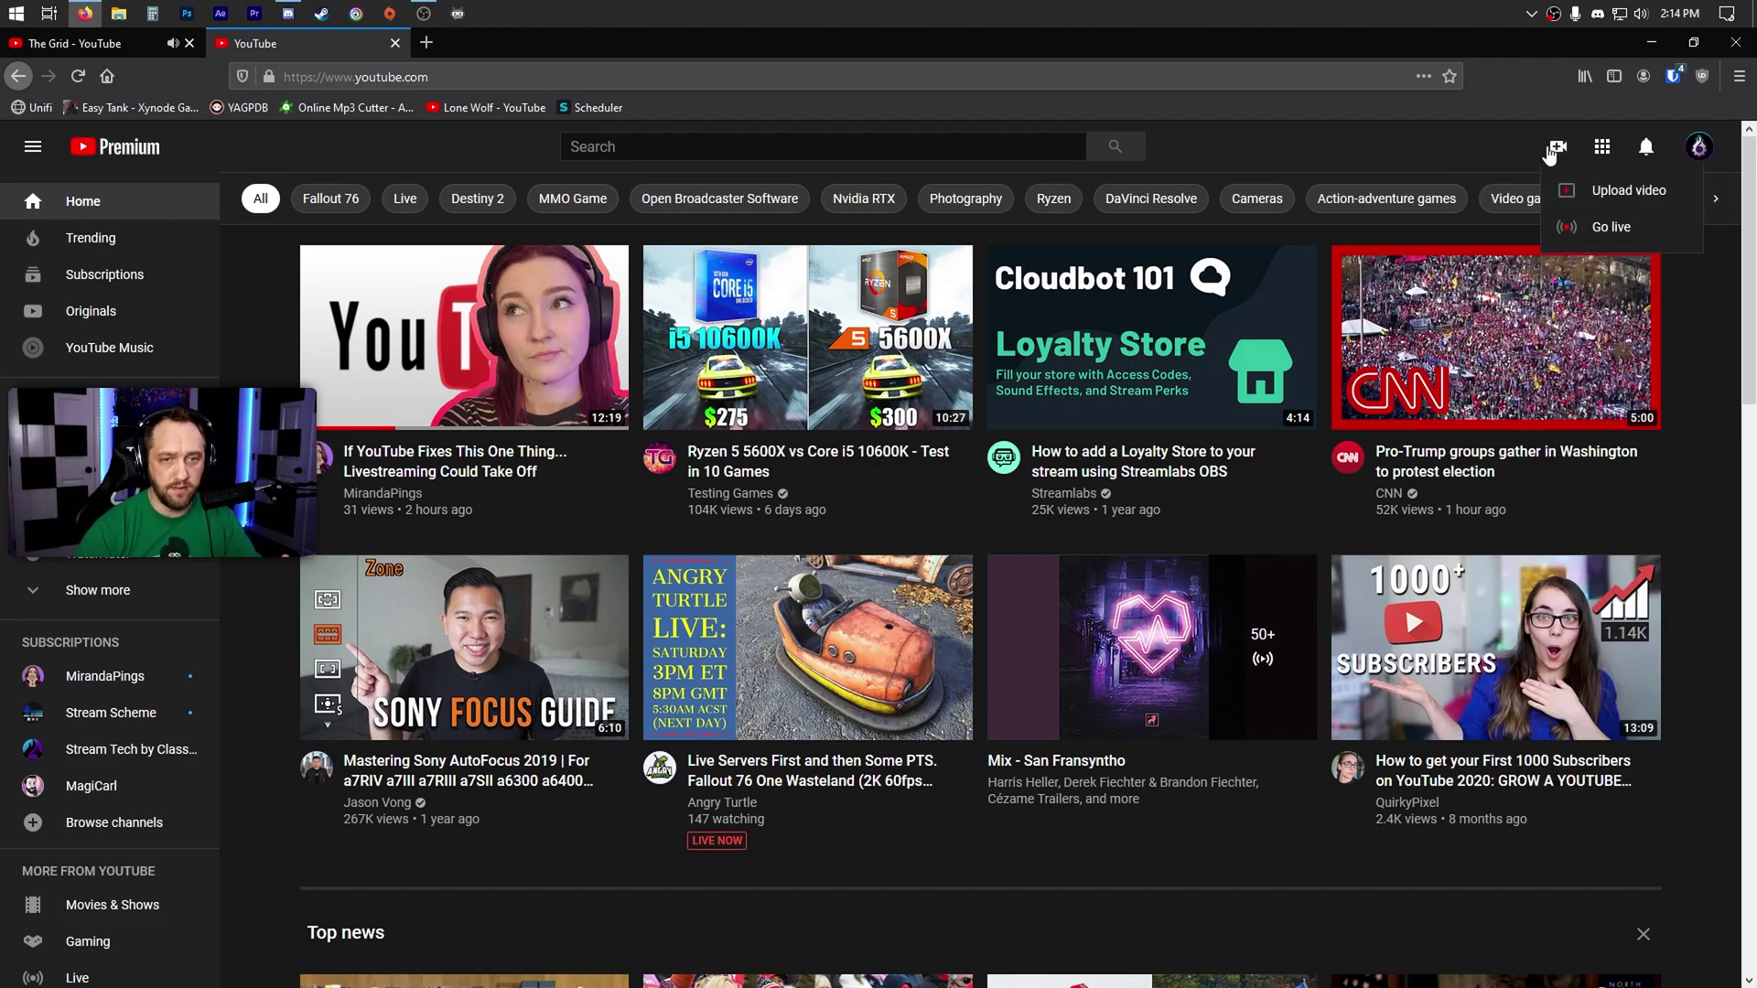
pyautogui.click(1588, 227)
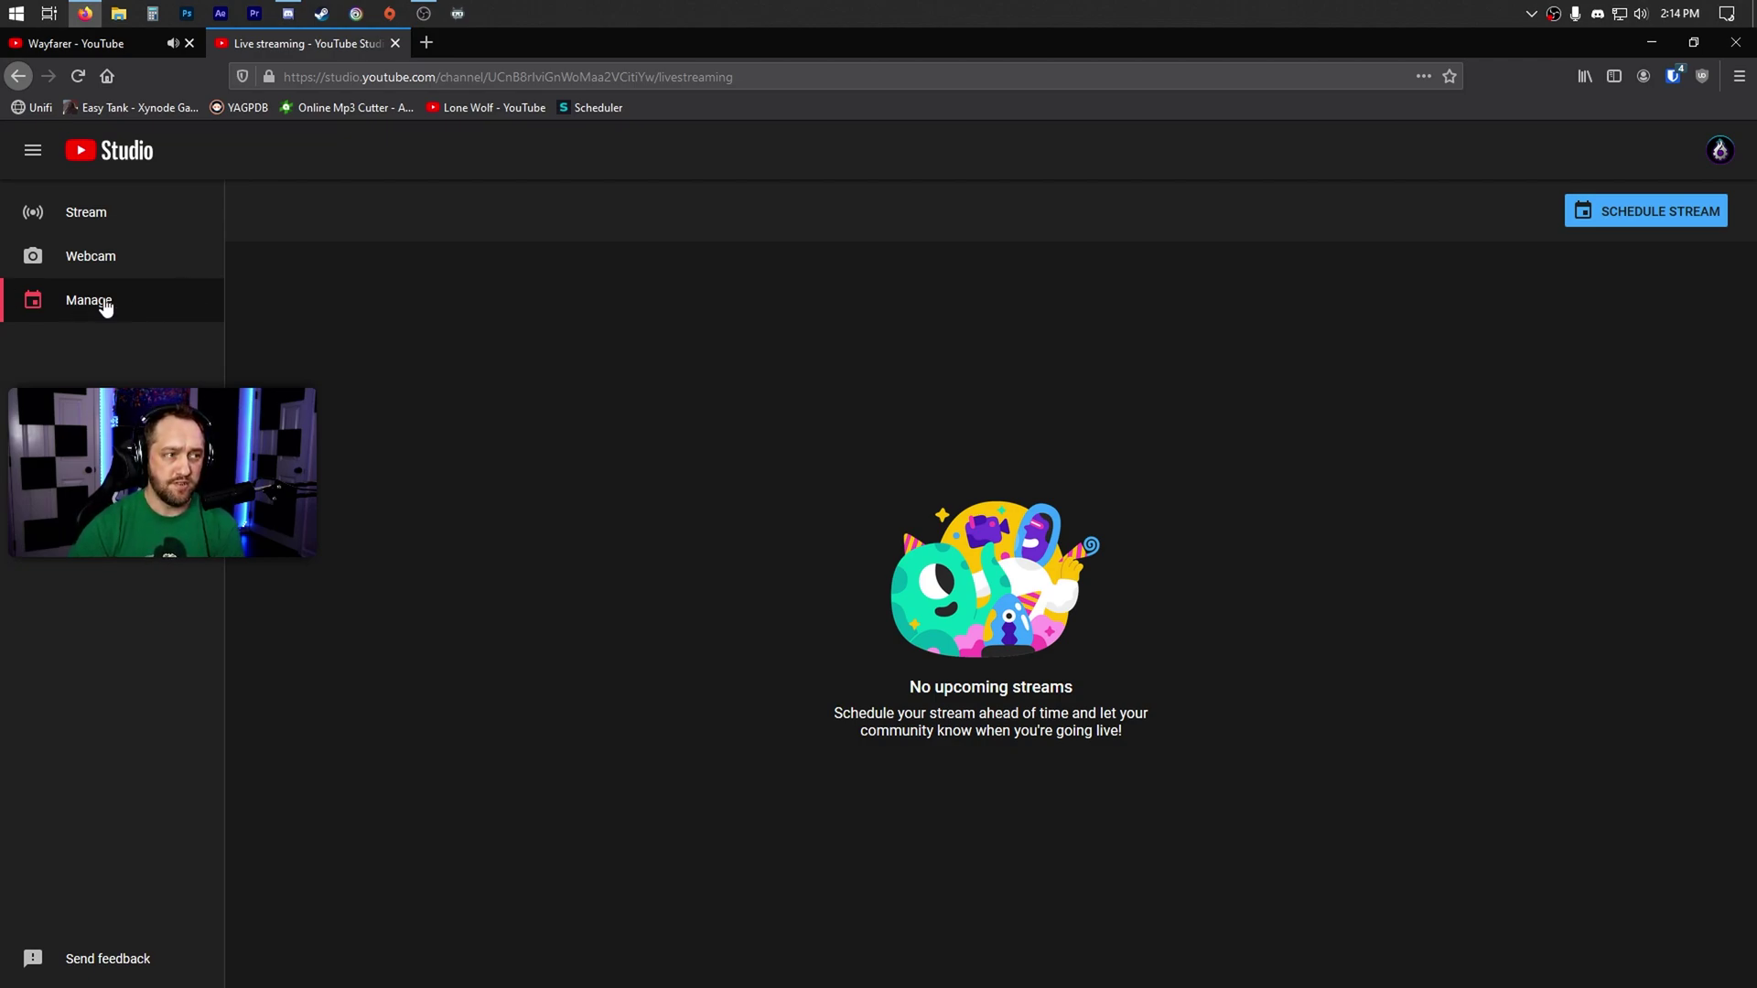
# Start scheduling a new stream that reuses the settings of the last Fallout 76 stream, and set its visibility to Public
pyautogui.click(1622, 214)
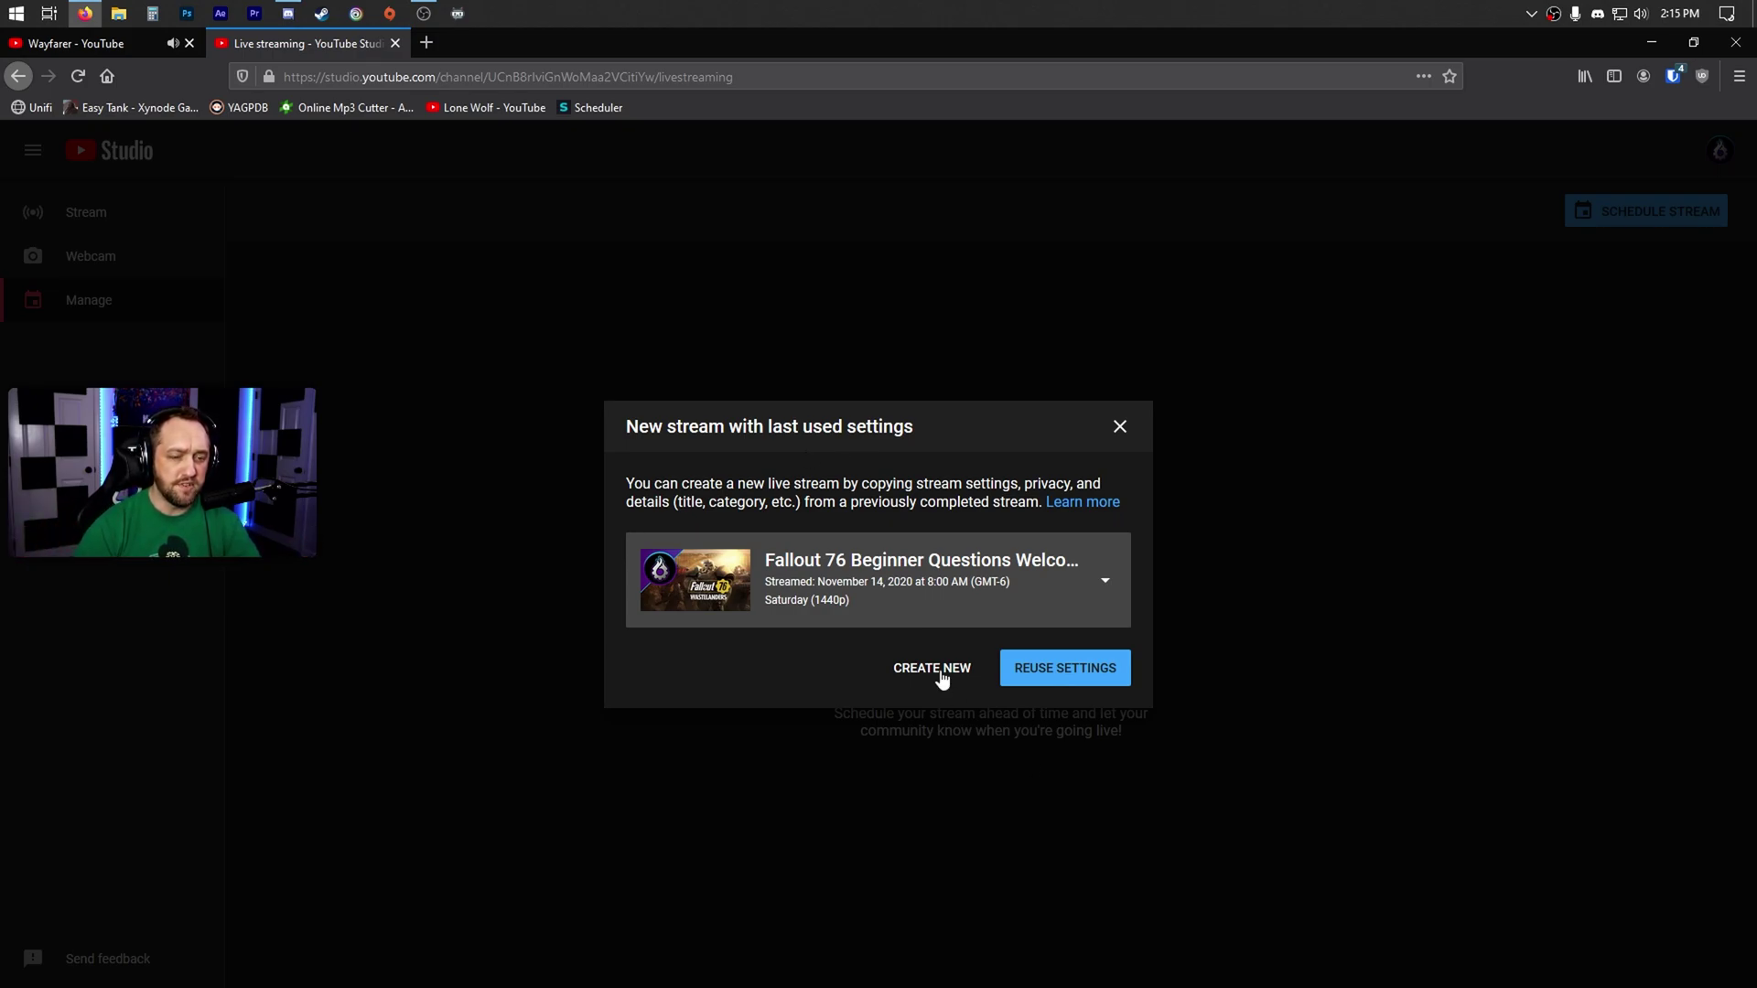
pyautogui.click(1051, 676)
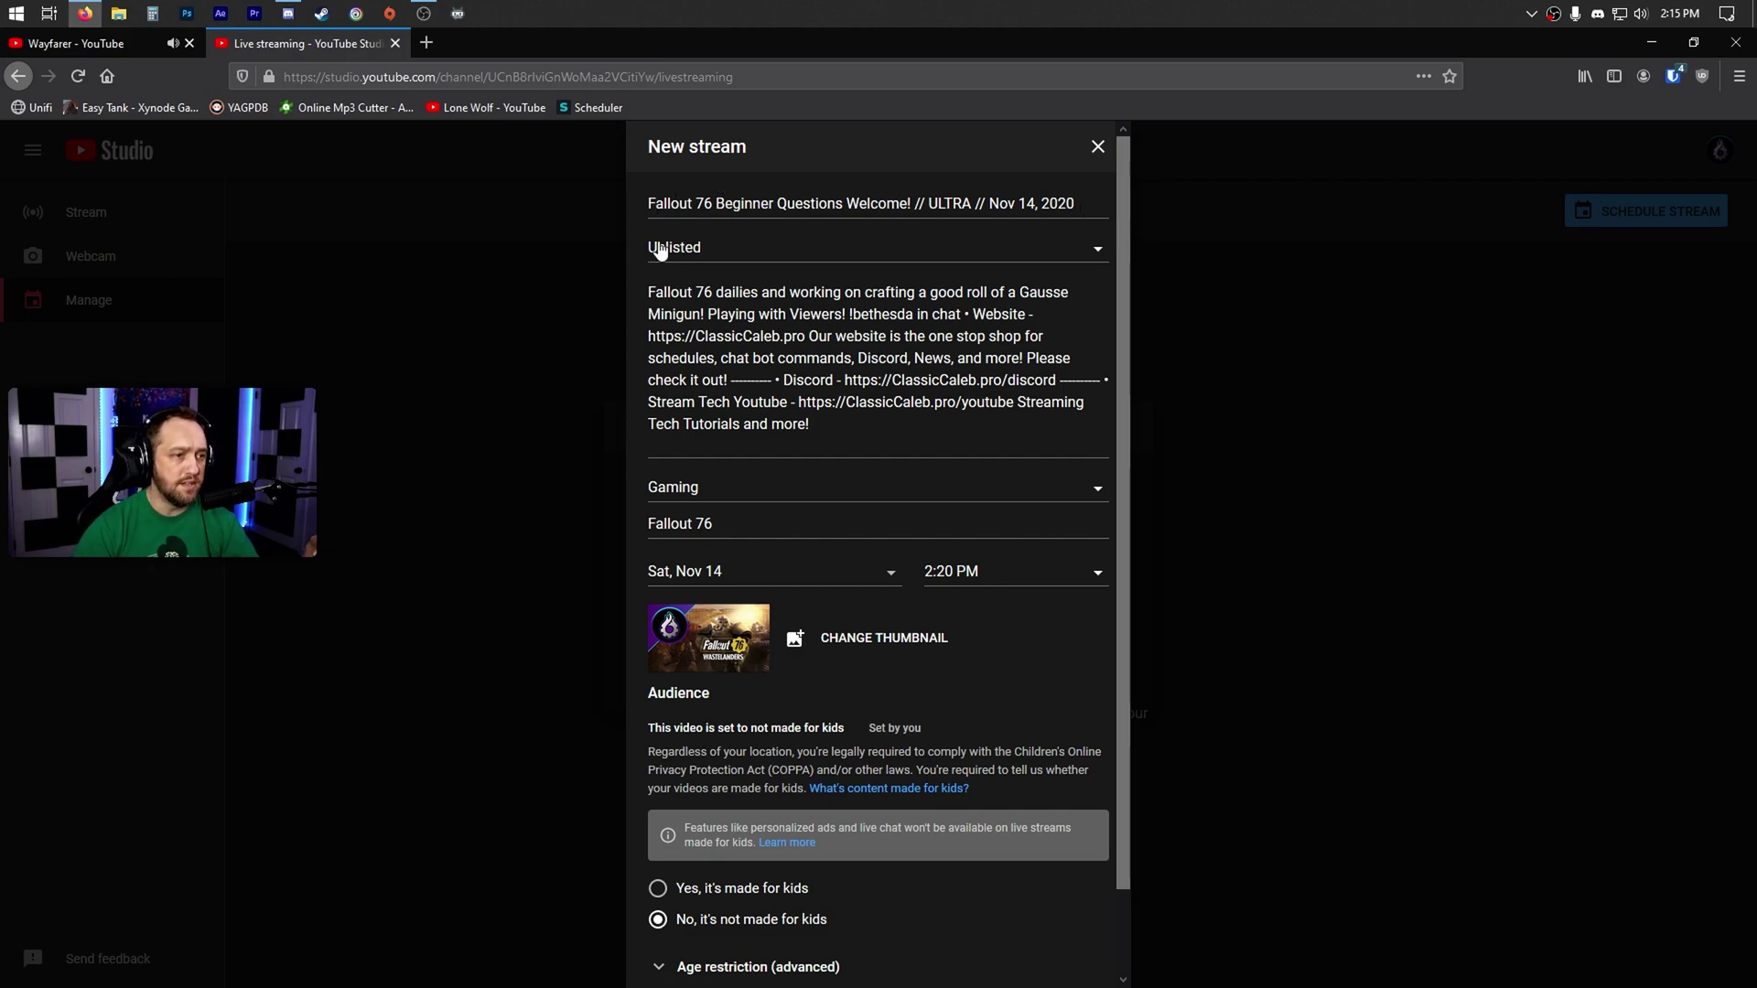
pyautogui.click(872, 259)
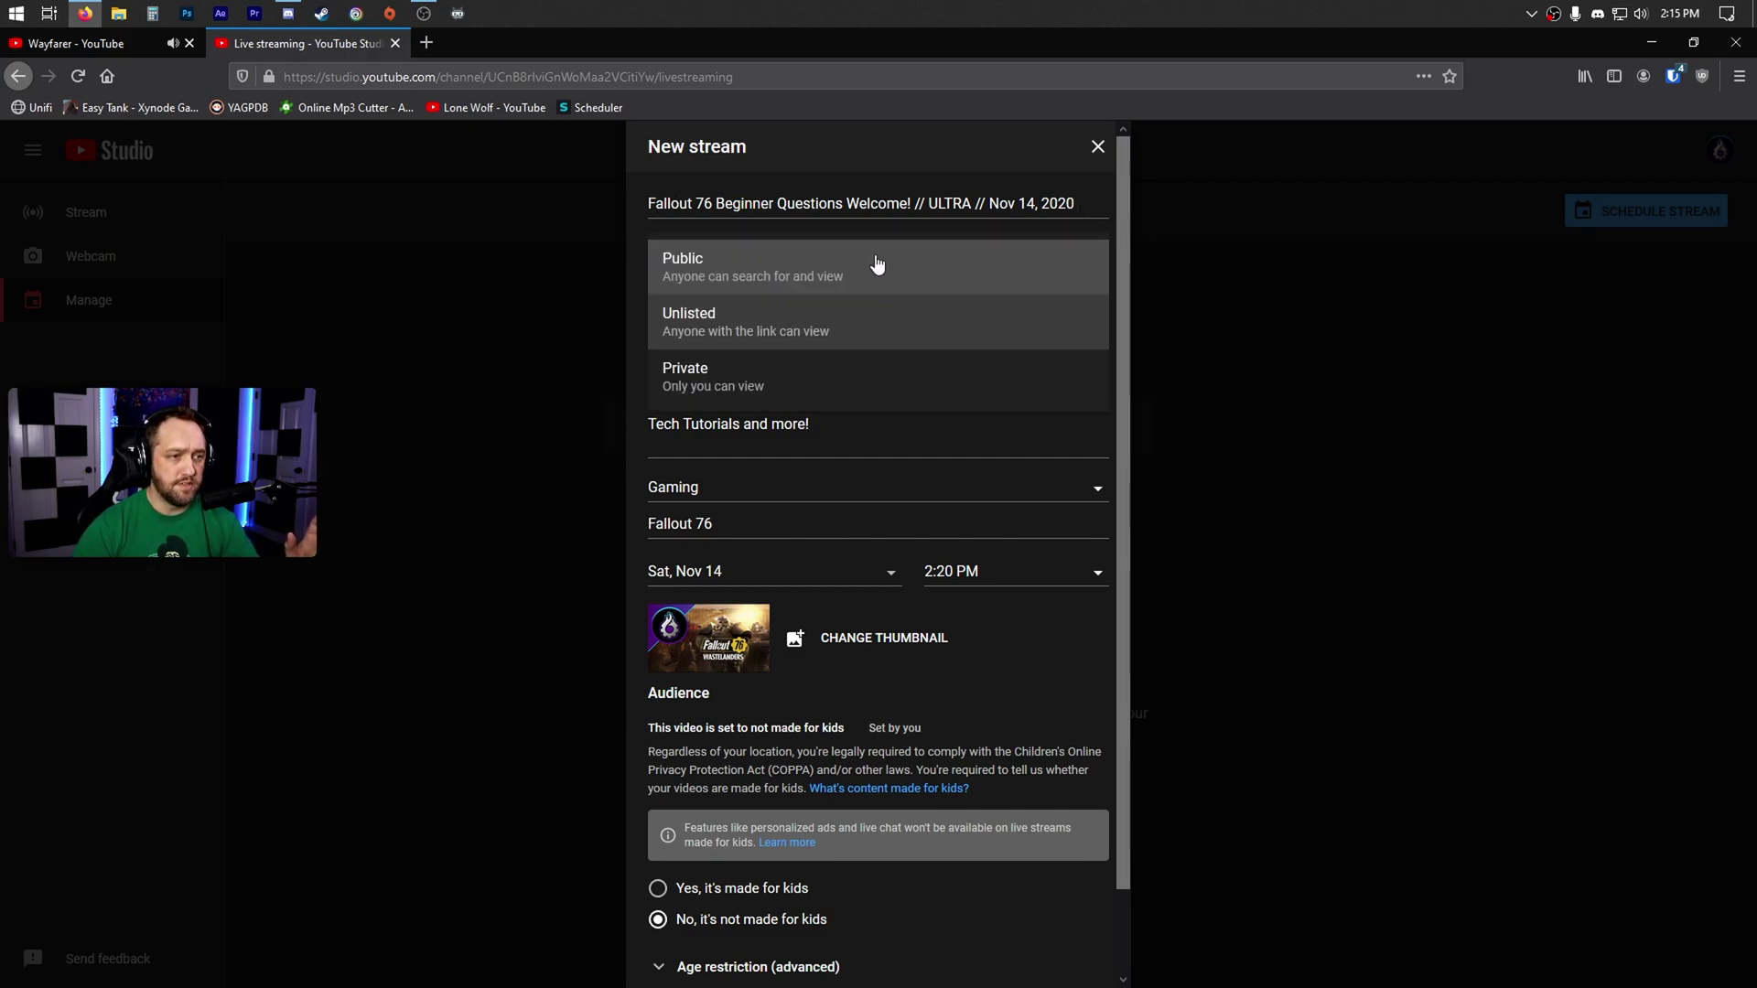
pyautogui.click(733, 266)
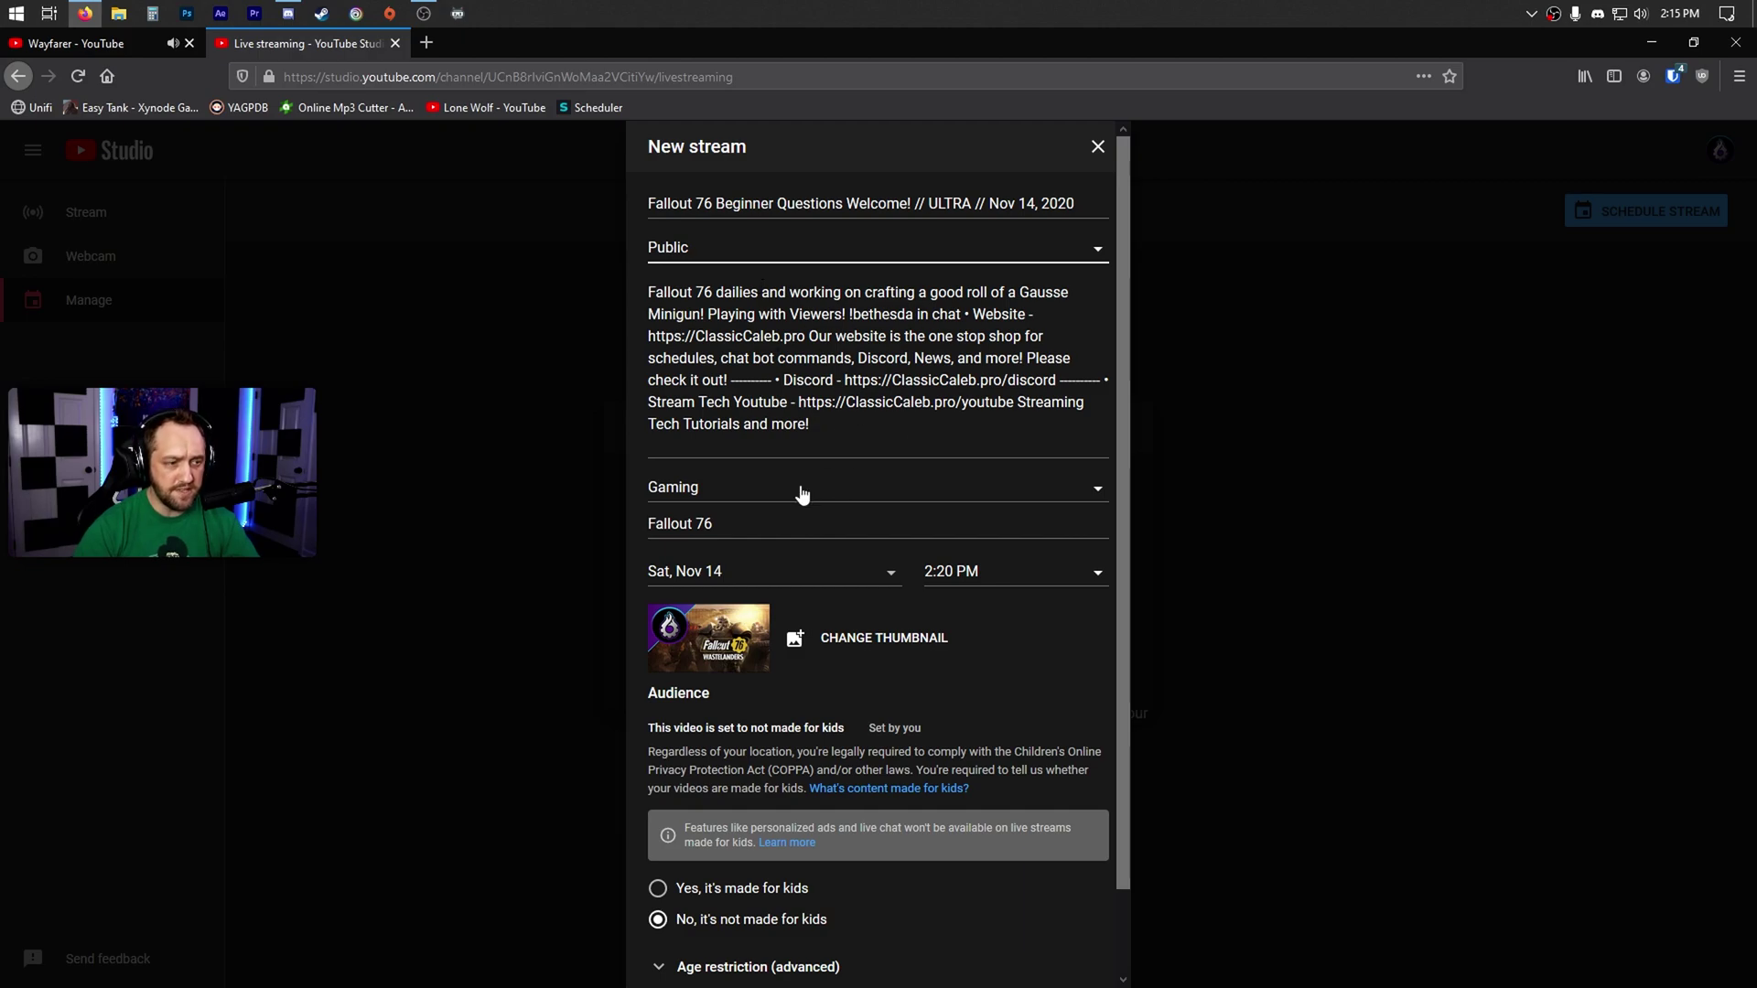
# Examine the new stream's category, game title, schedule, thumbnail, audience and age restriction options
pyautogui.scroll(-2, 802, 494)
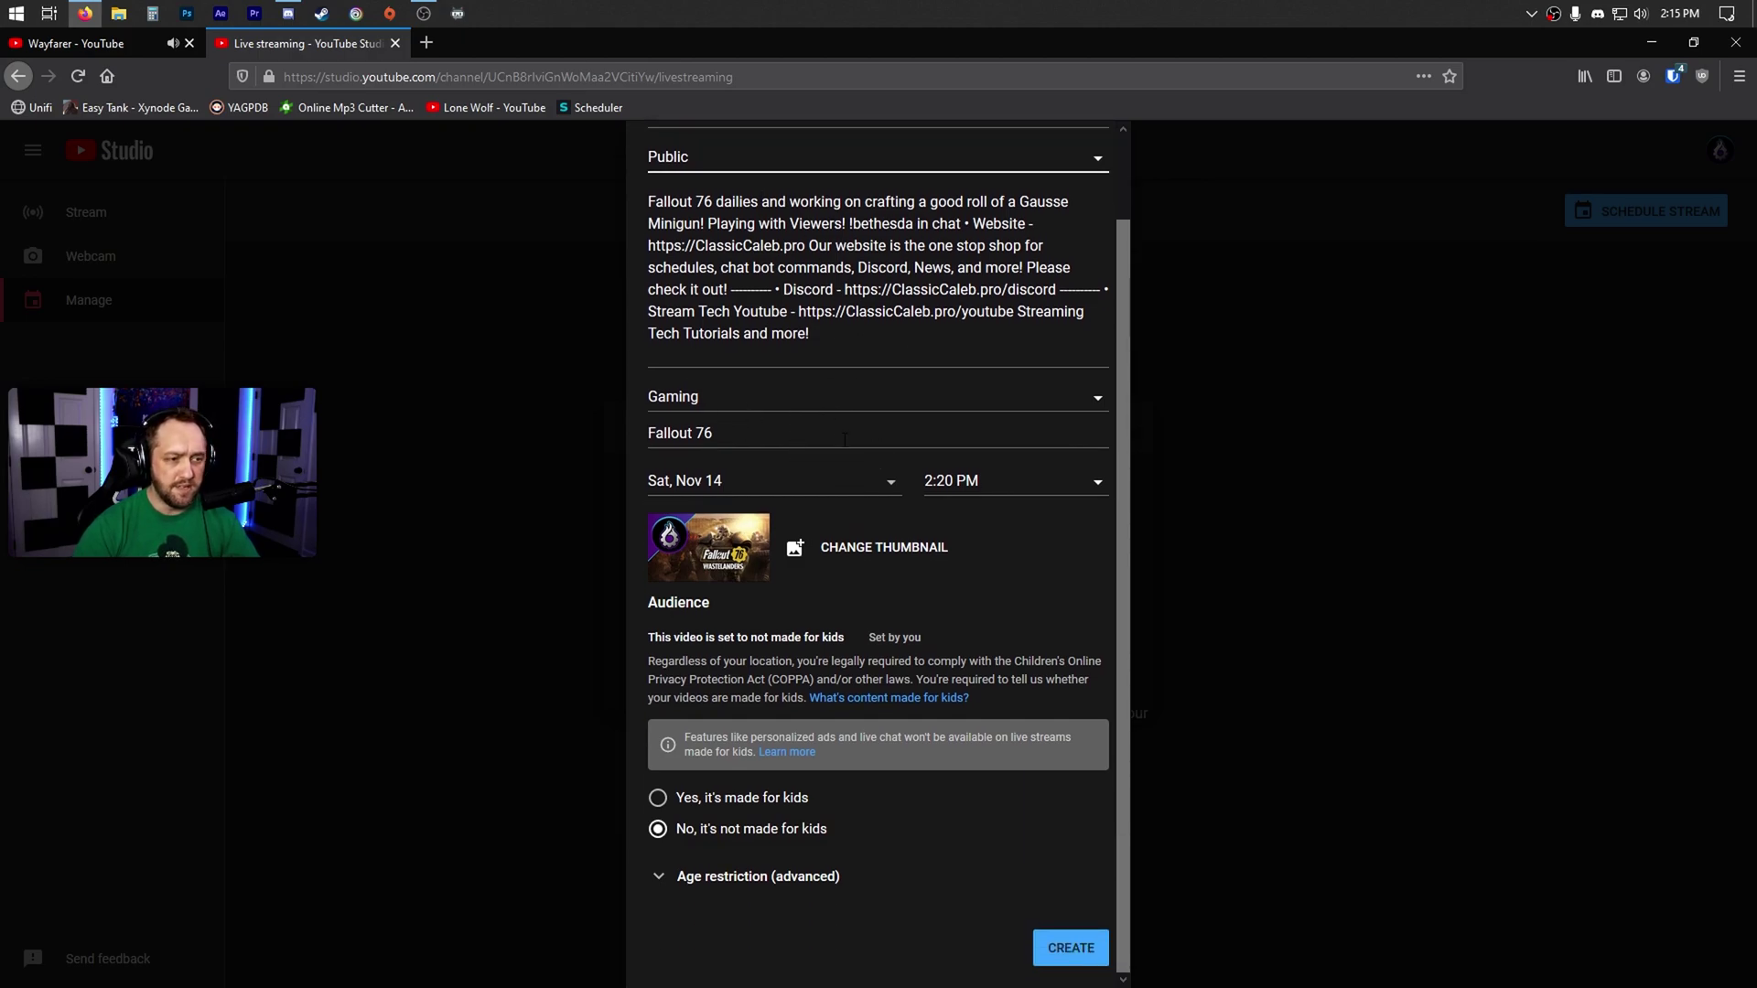
pyautogui.click(1057, 411)
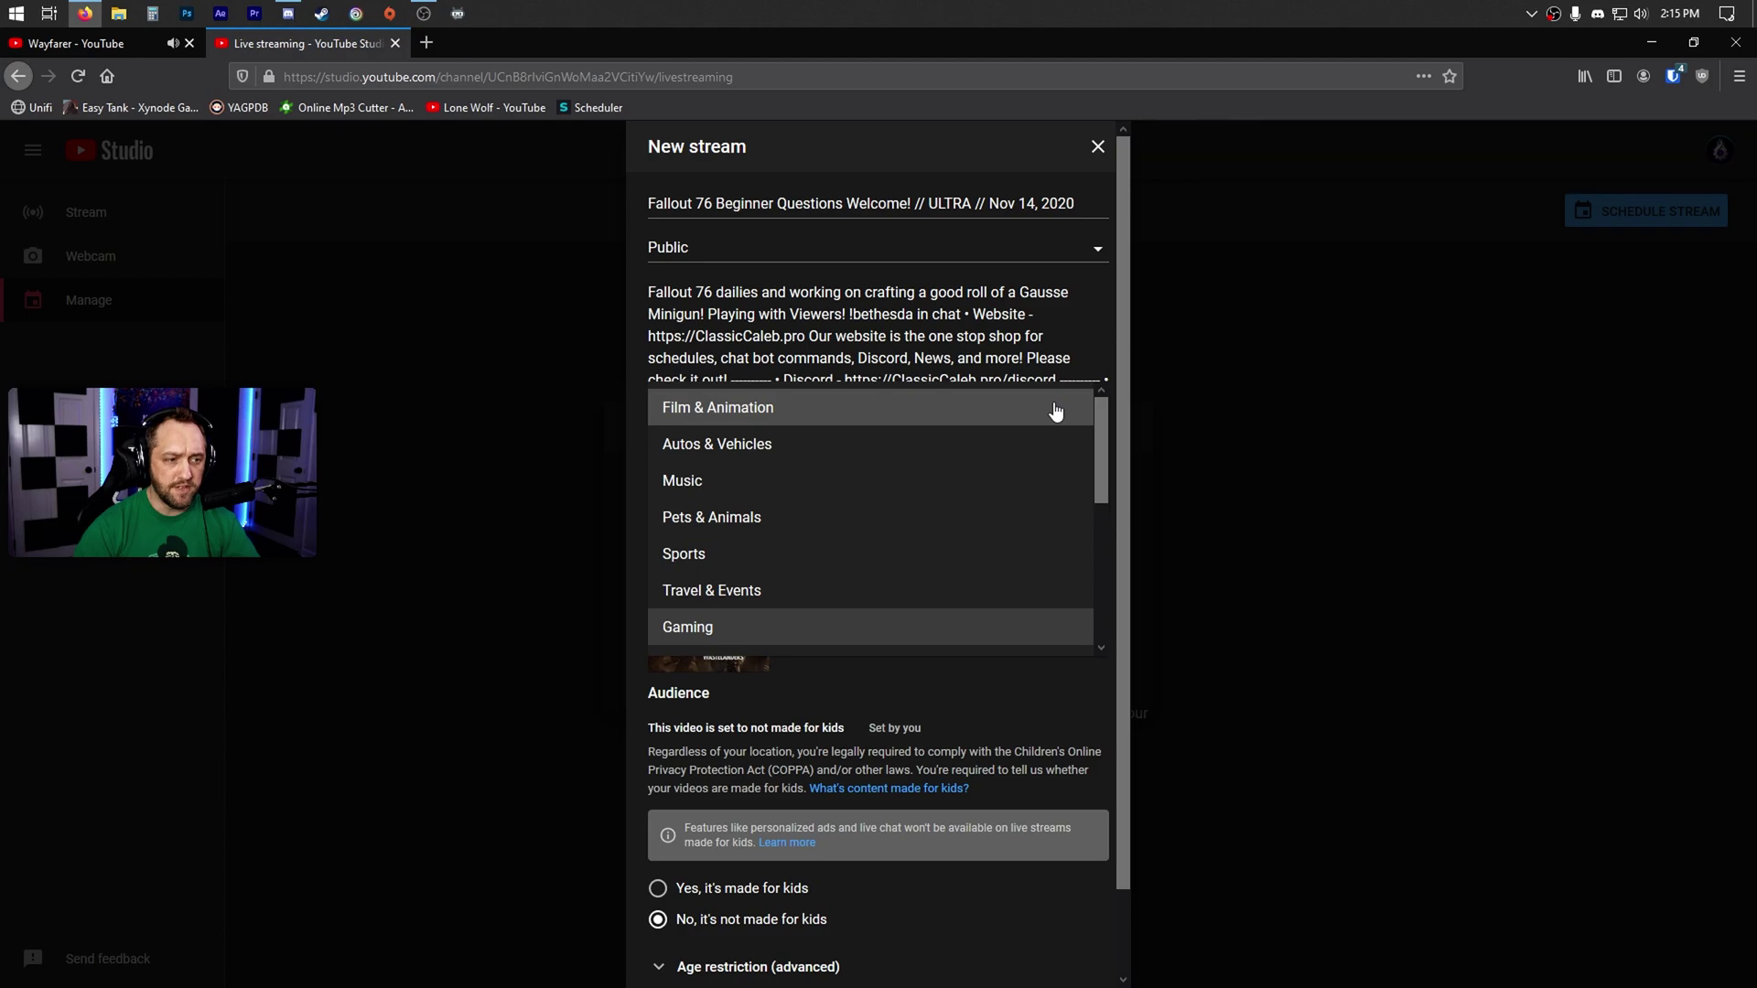
pyautogui.click(1116, 355)
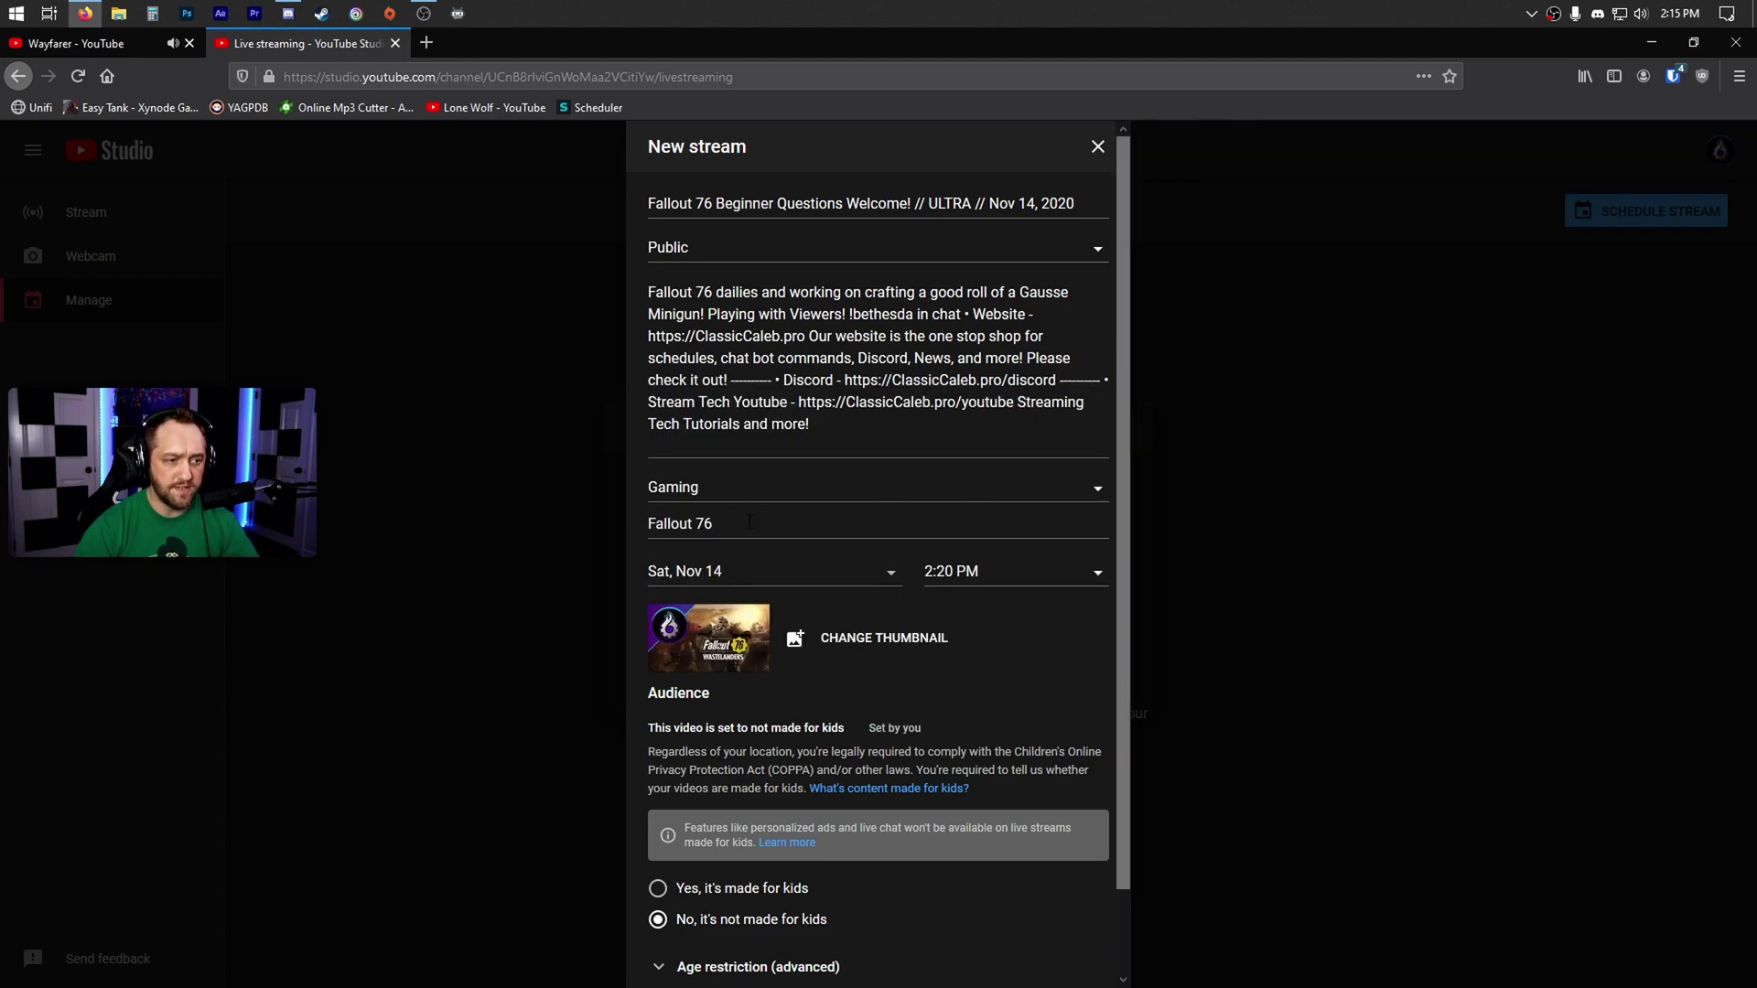
pyautogui.click(843, 529)
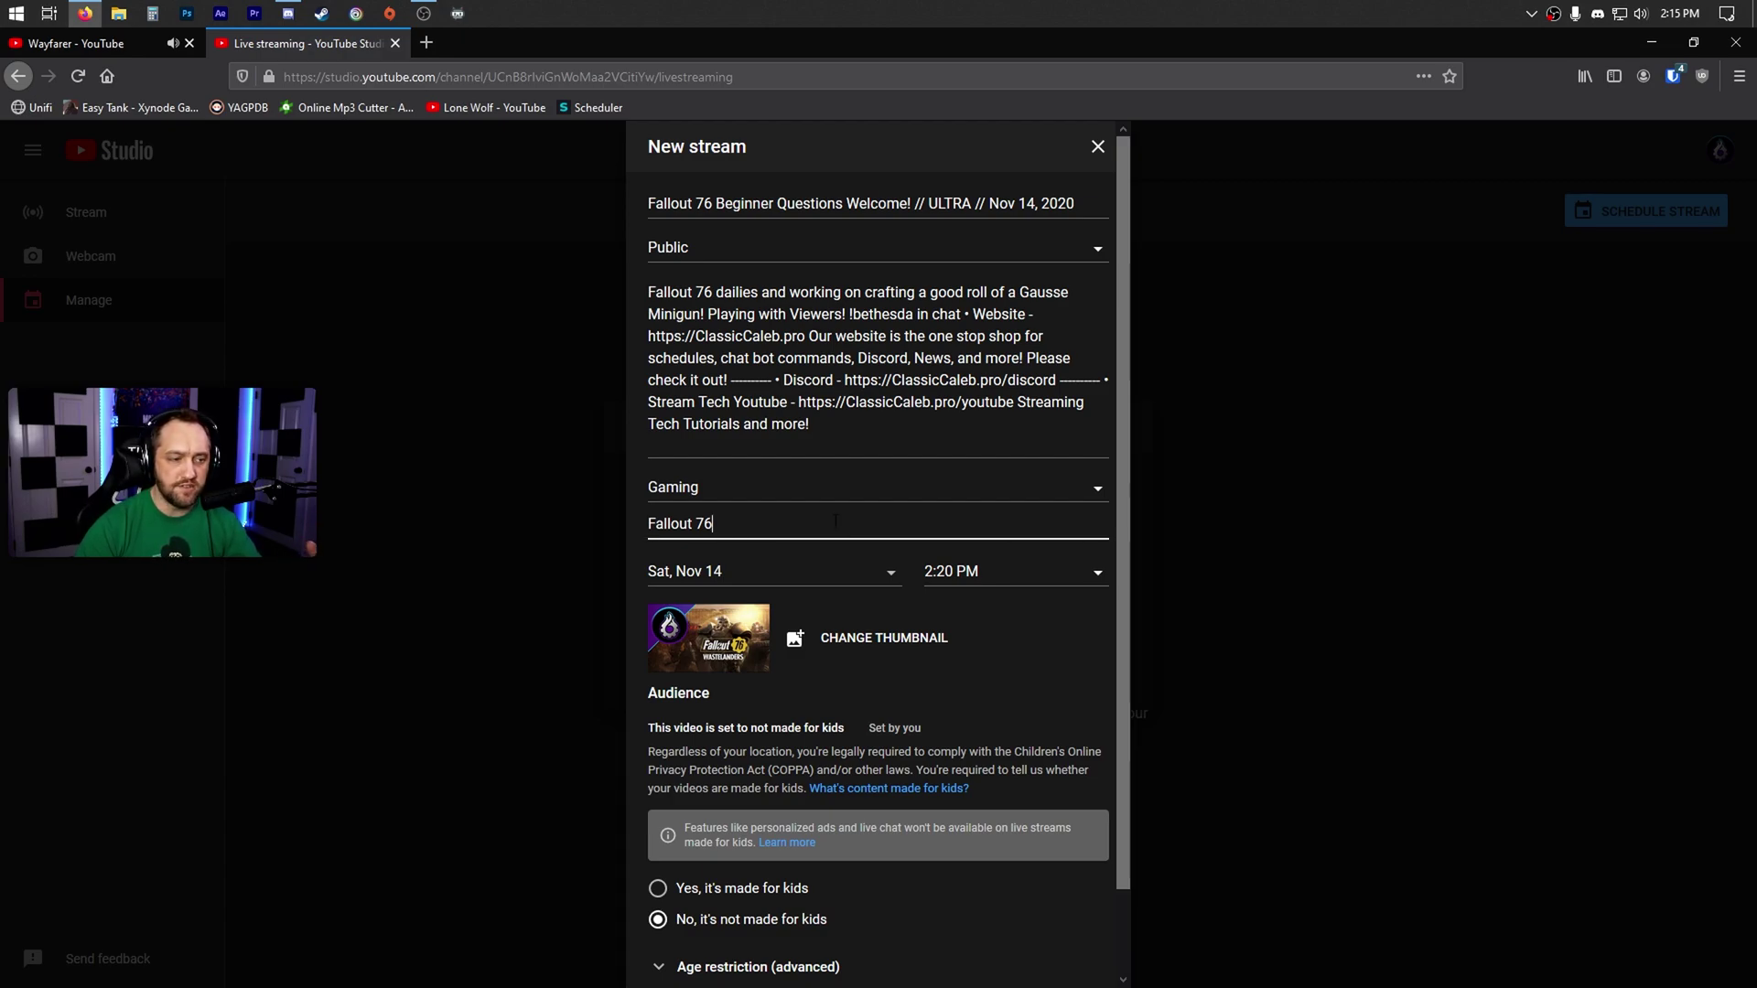
pyautogui.scroll(-2, 979, 549)
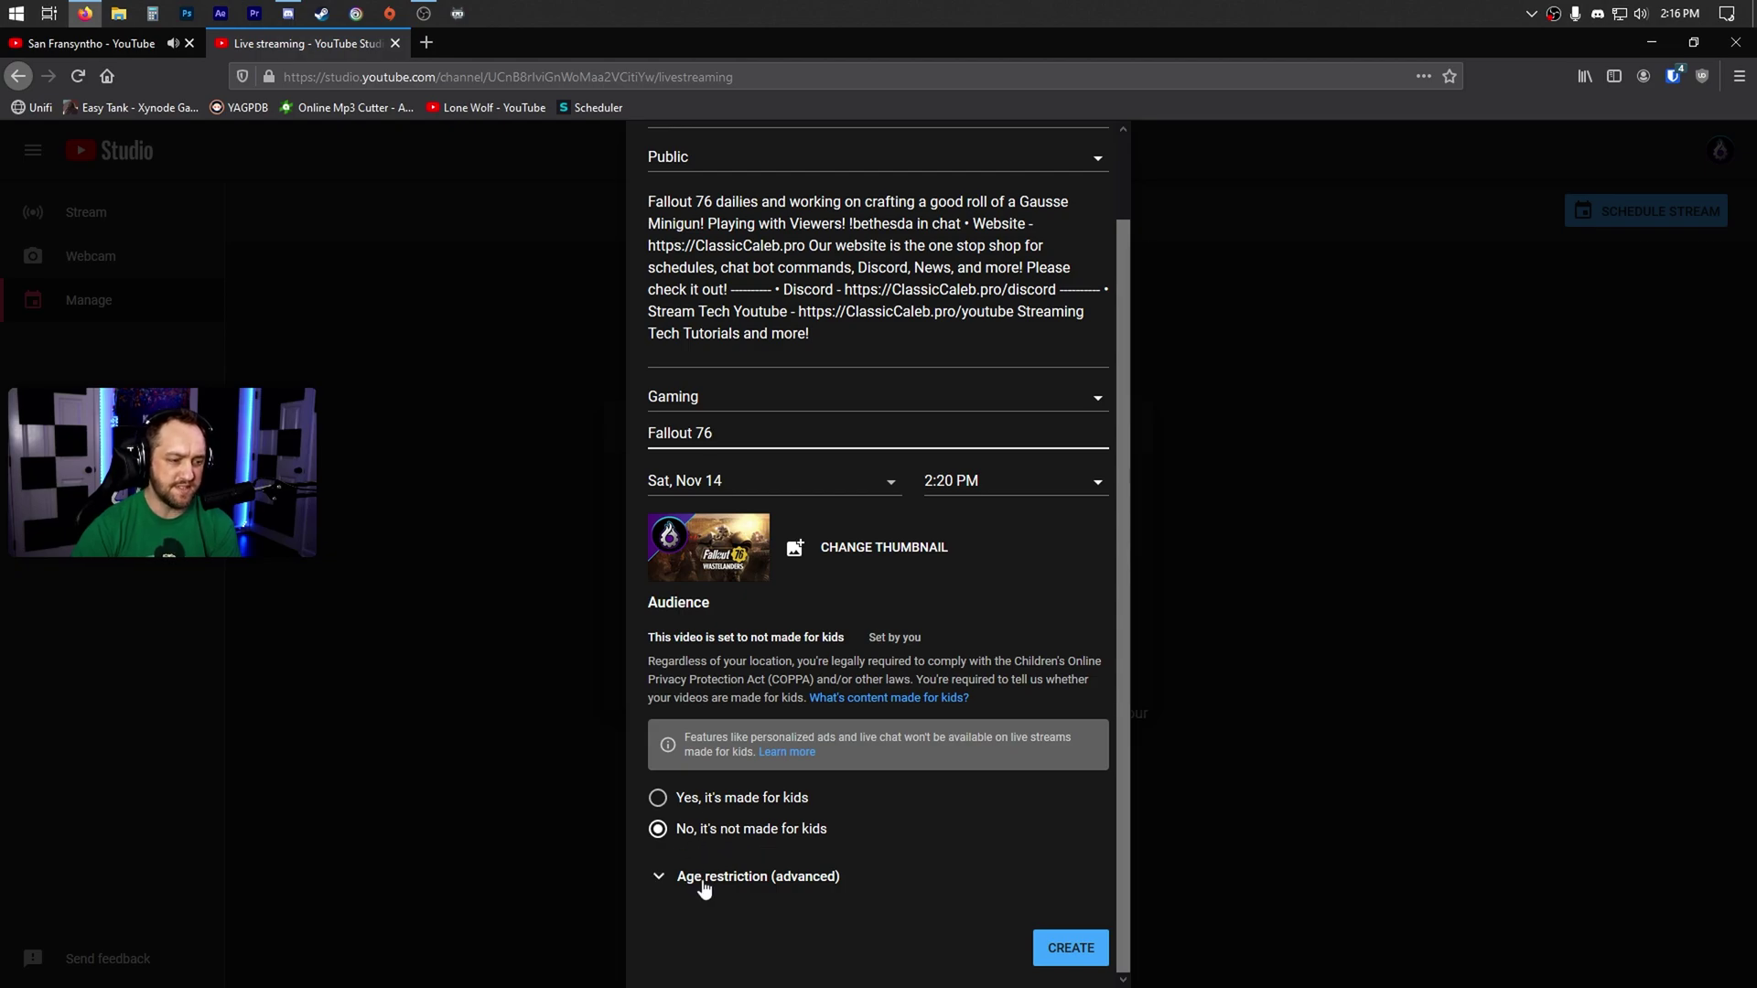
pyautogui.click(652, 879)
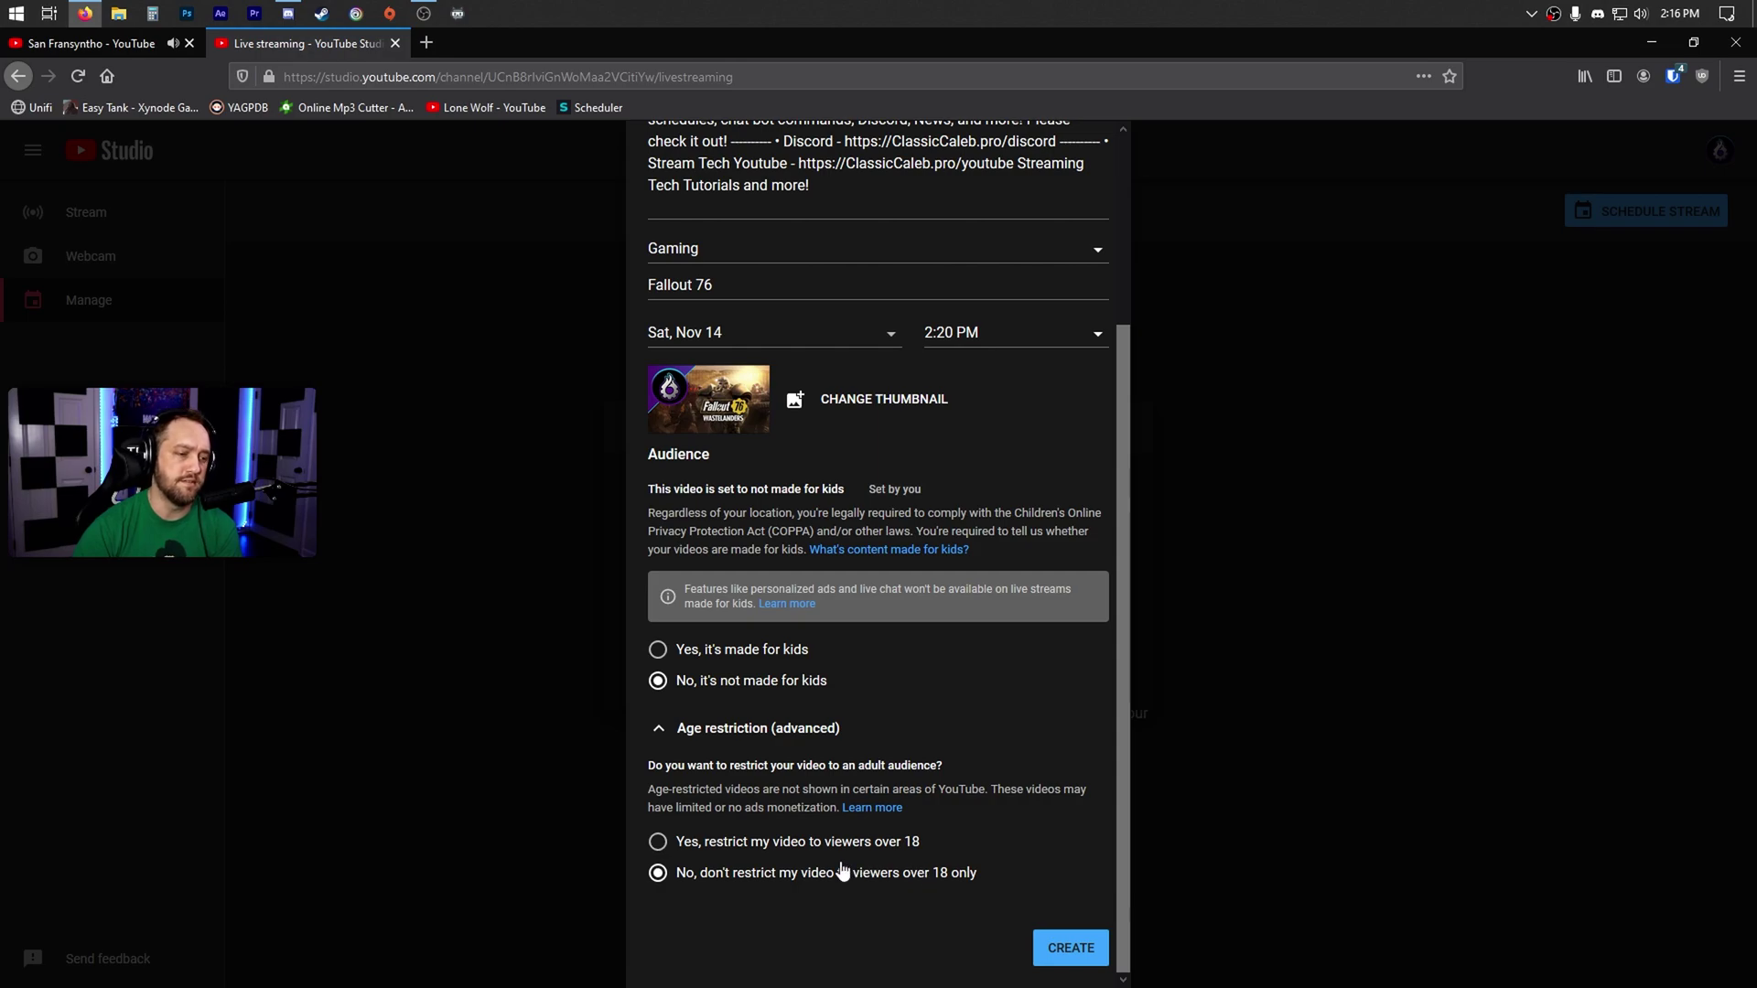
pyautogui.scroll(3, 1062, 833)
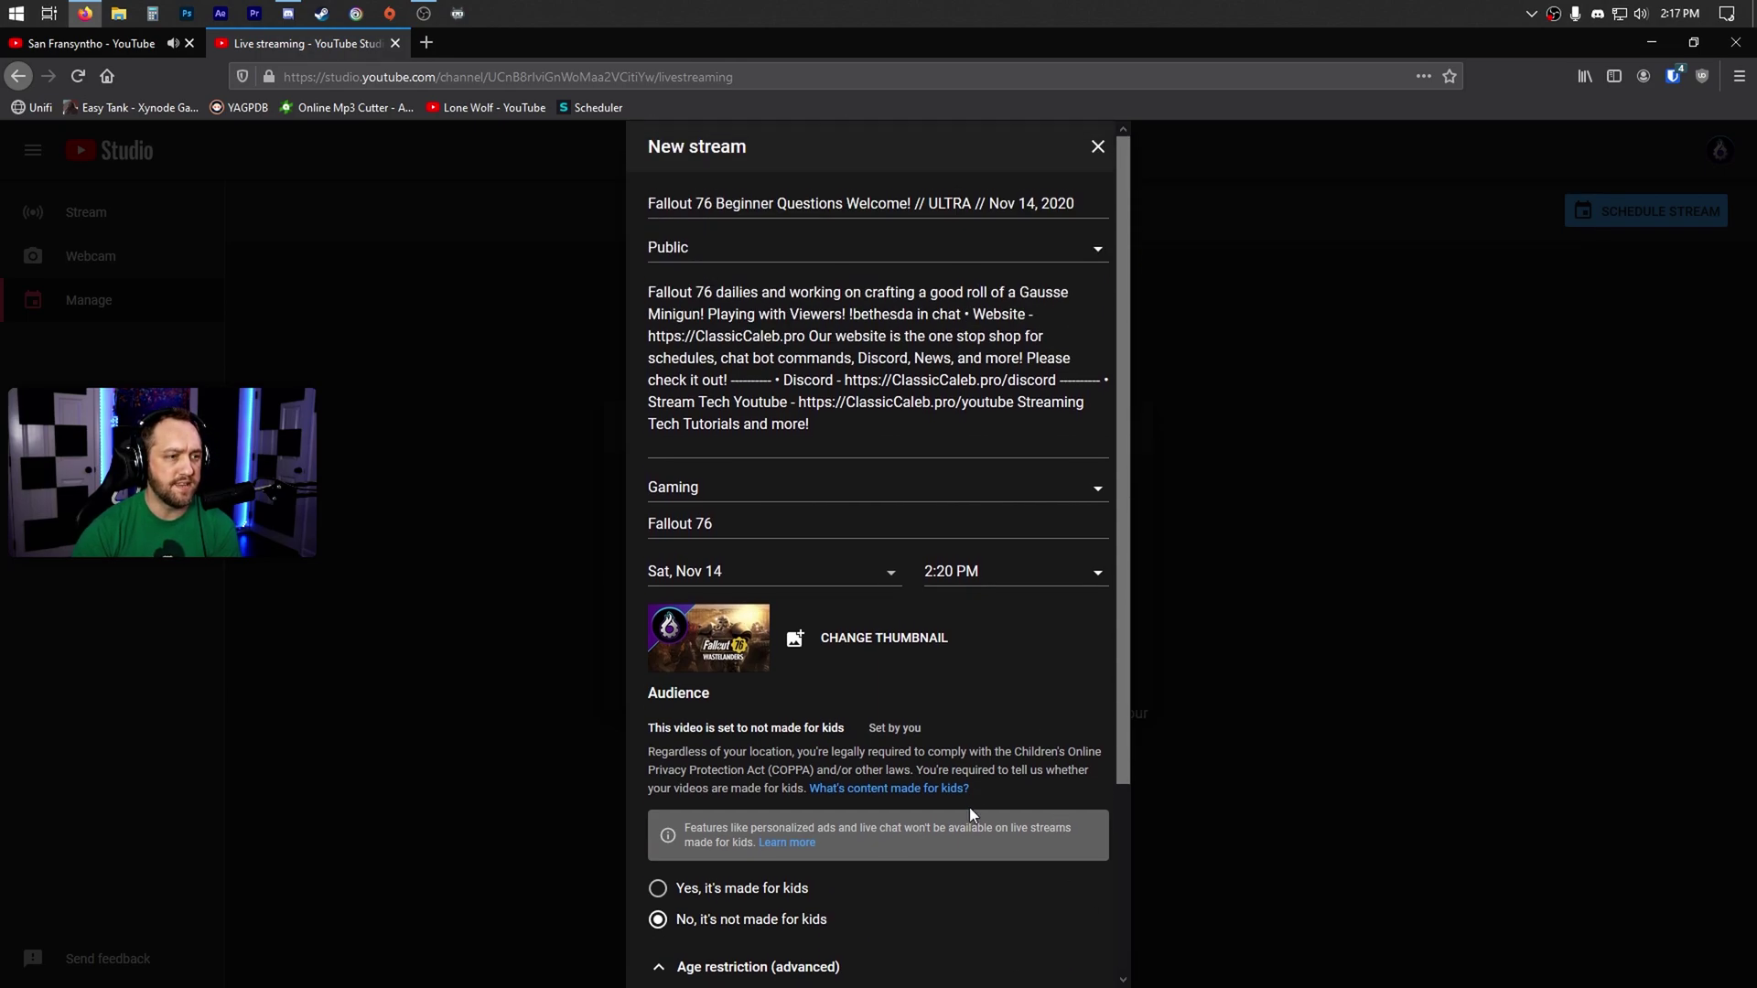
pyautogui.scroll(-3, 986, 829)
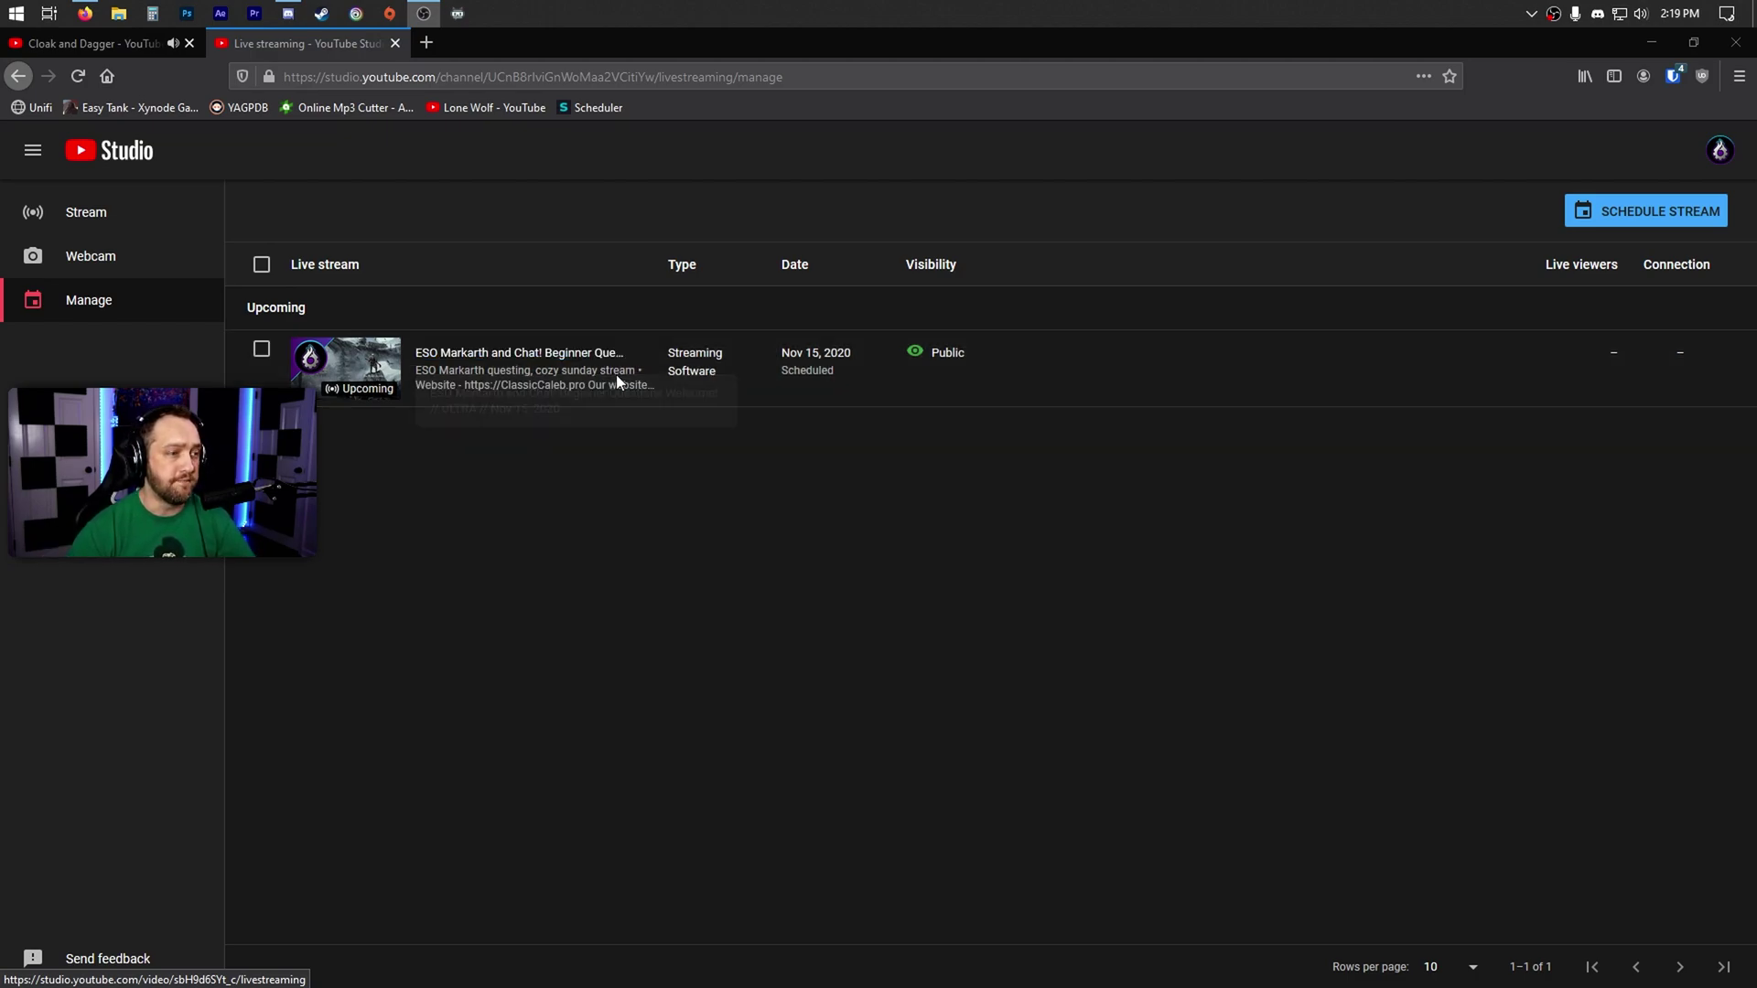
# Edit the scheduled ESO Markarth stream and add it to the Stream Archive and Elder Scrolls Online playlists
pyautogui.click(565, 357)
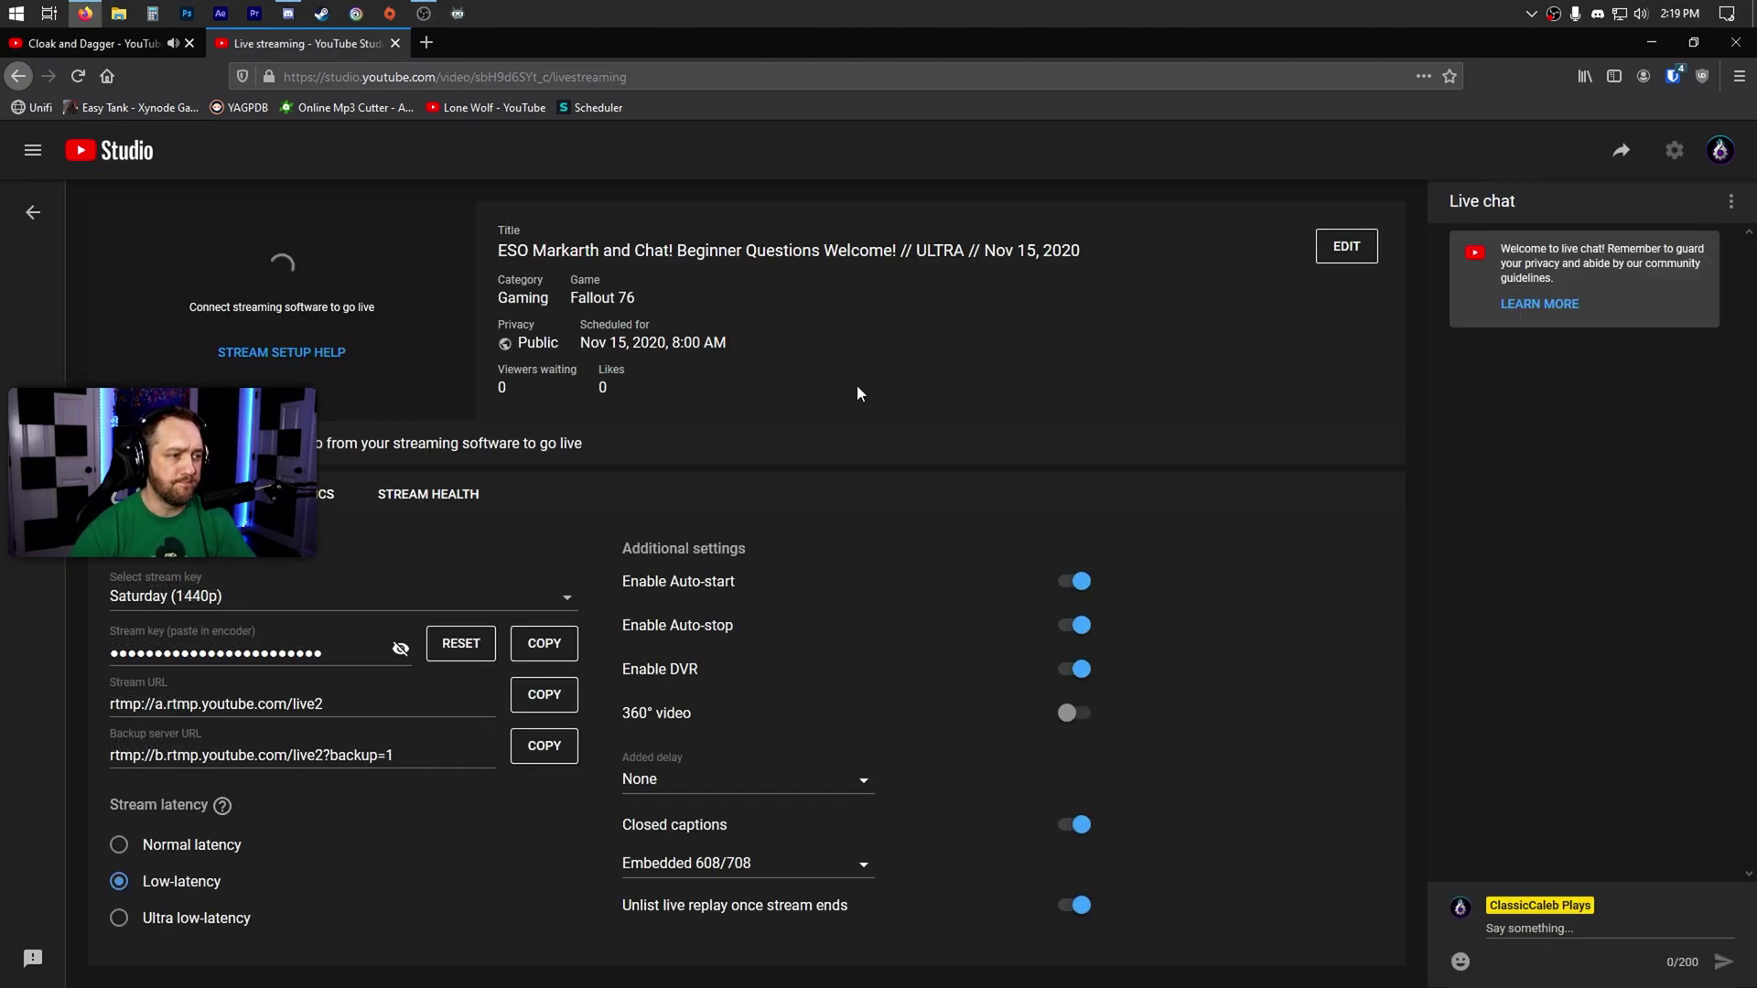
pyautogui.click(1347, 247)
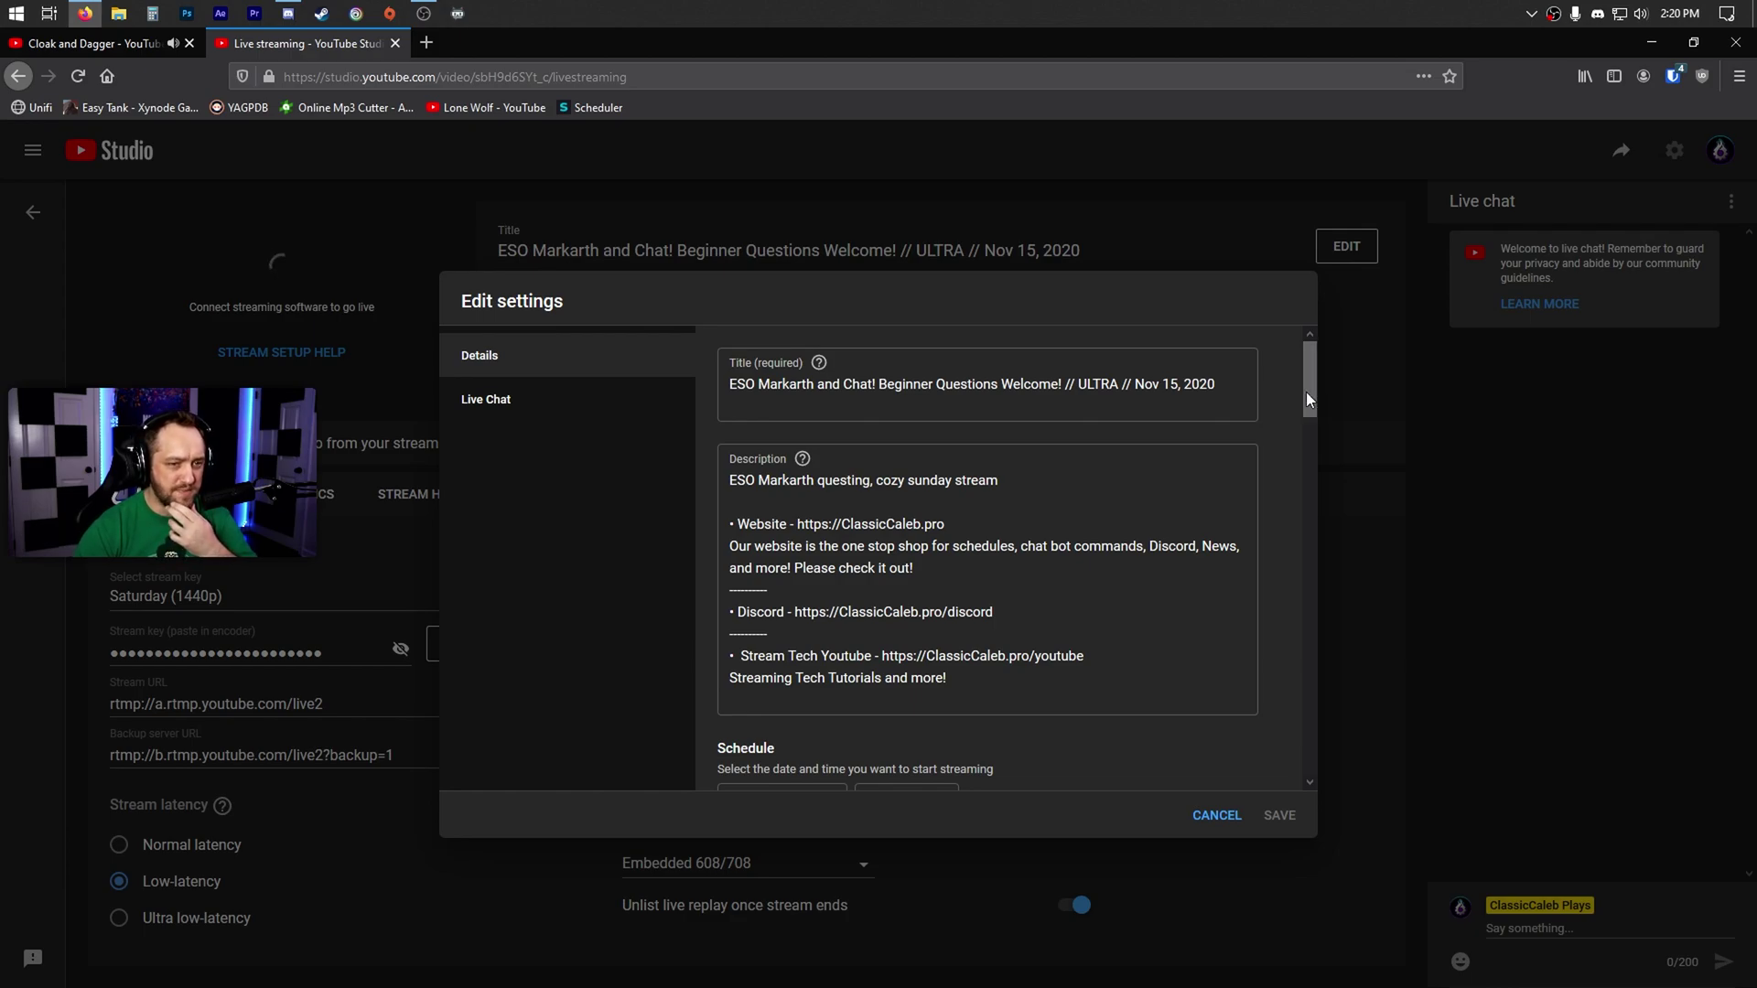
pyautogui.moveTo(1311, 381); pyautogui.dragTo(1301, 556)
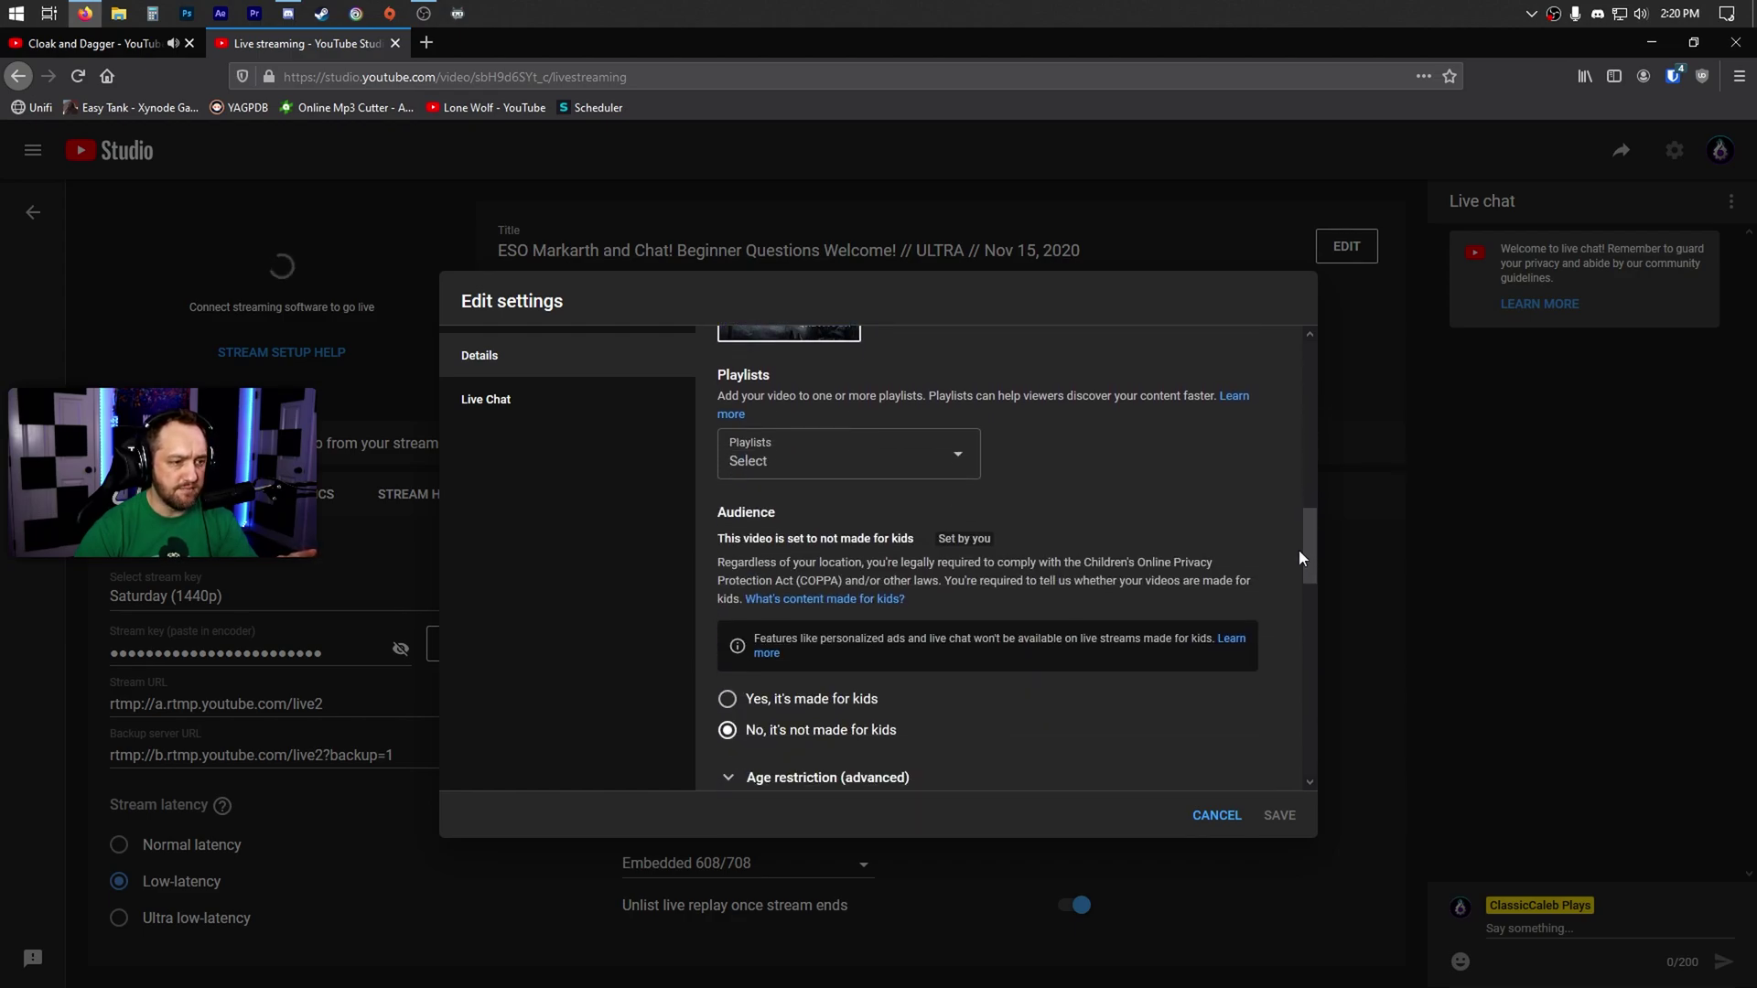
pyautogui.click(954, 457)
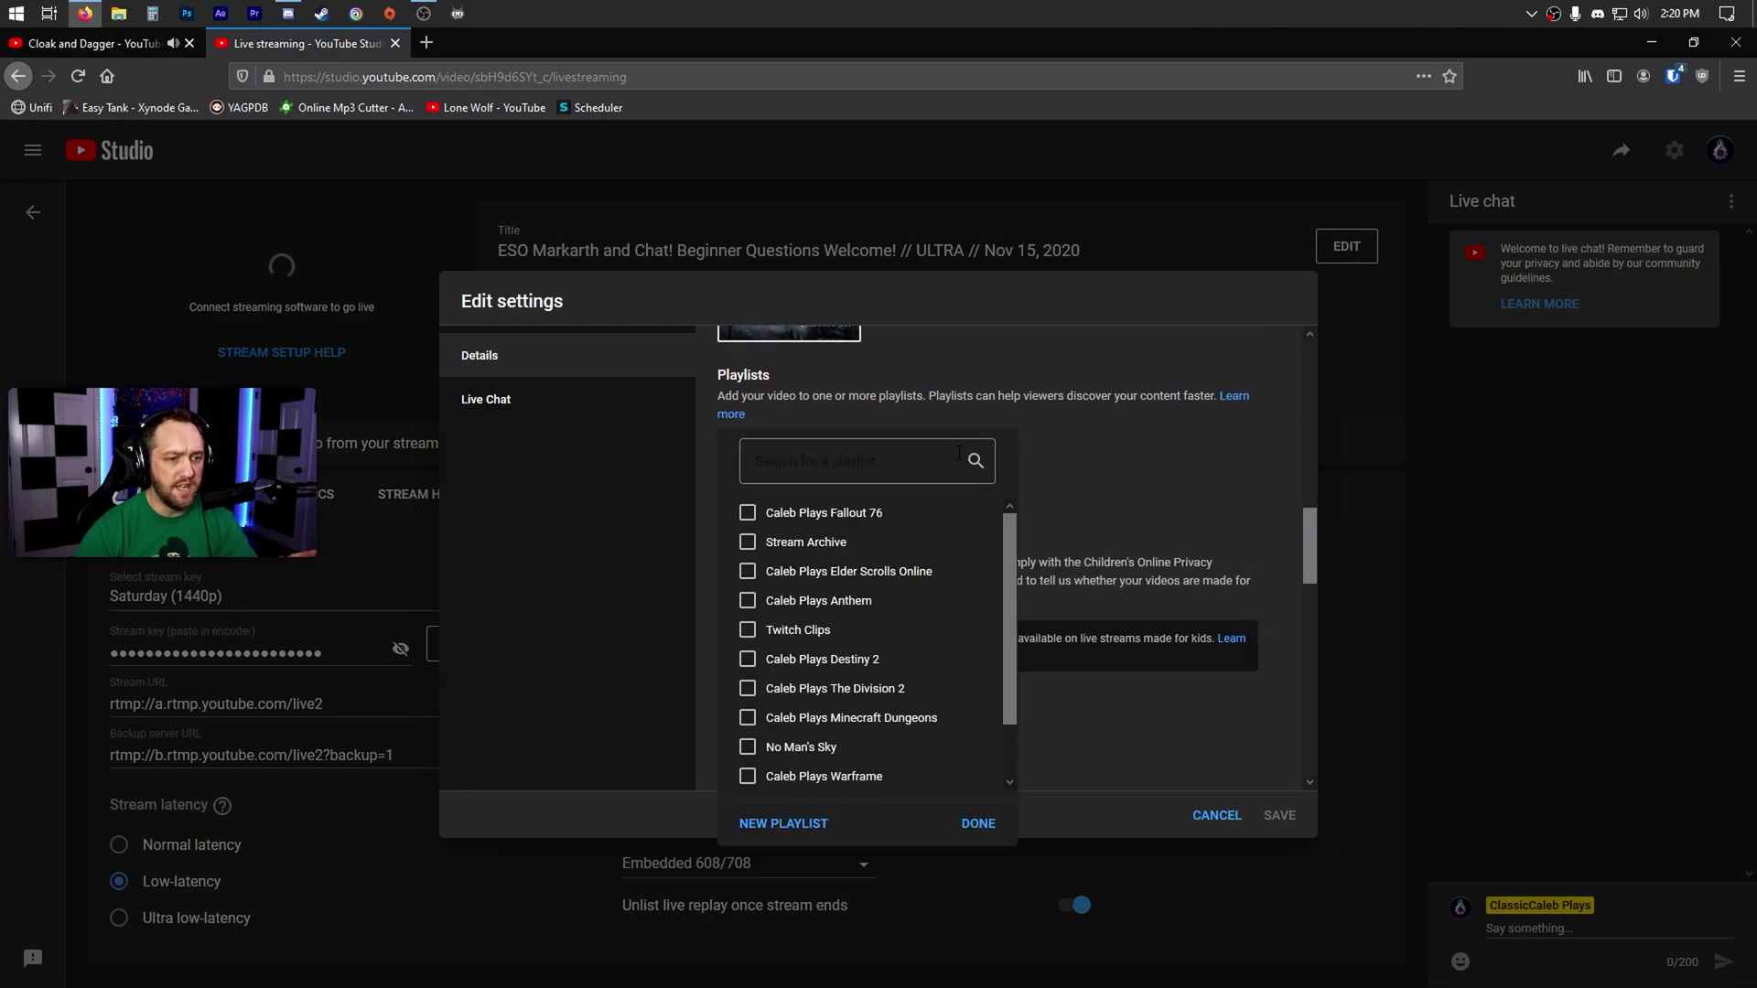
pyautogui.click(764, 545)
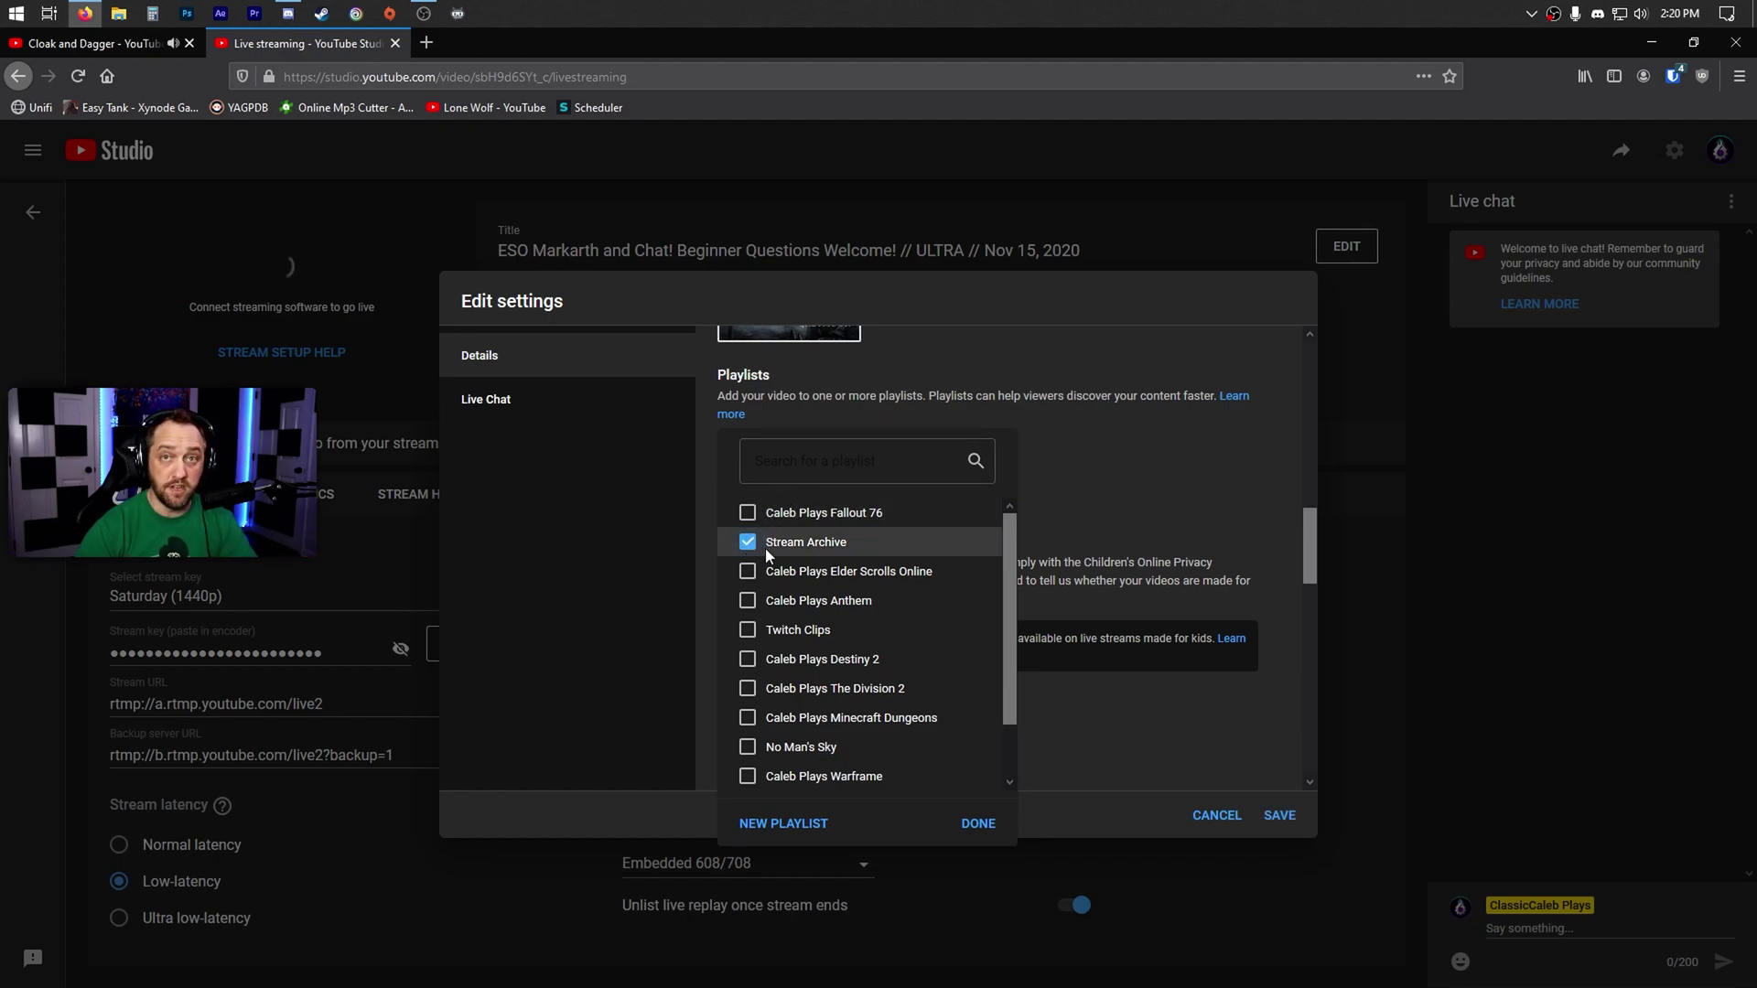
pyautogui.click(748, 571)
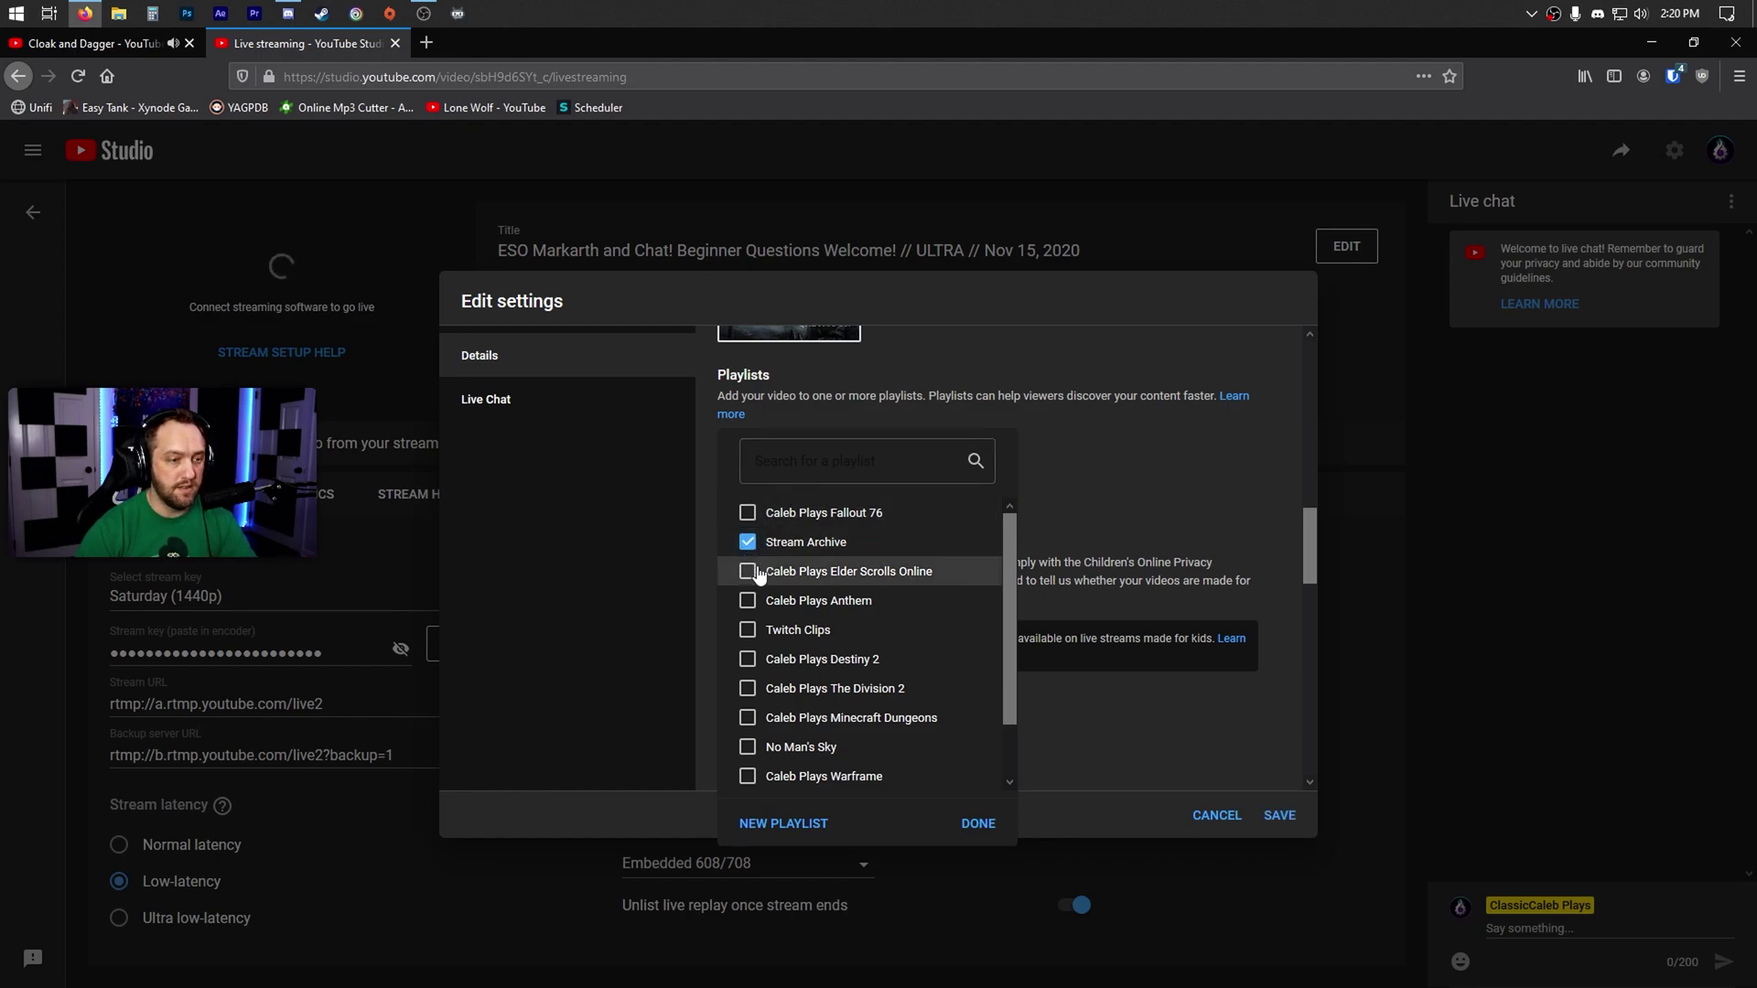
pyautogui.click(974, 825)
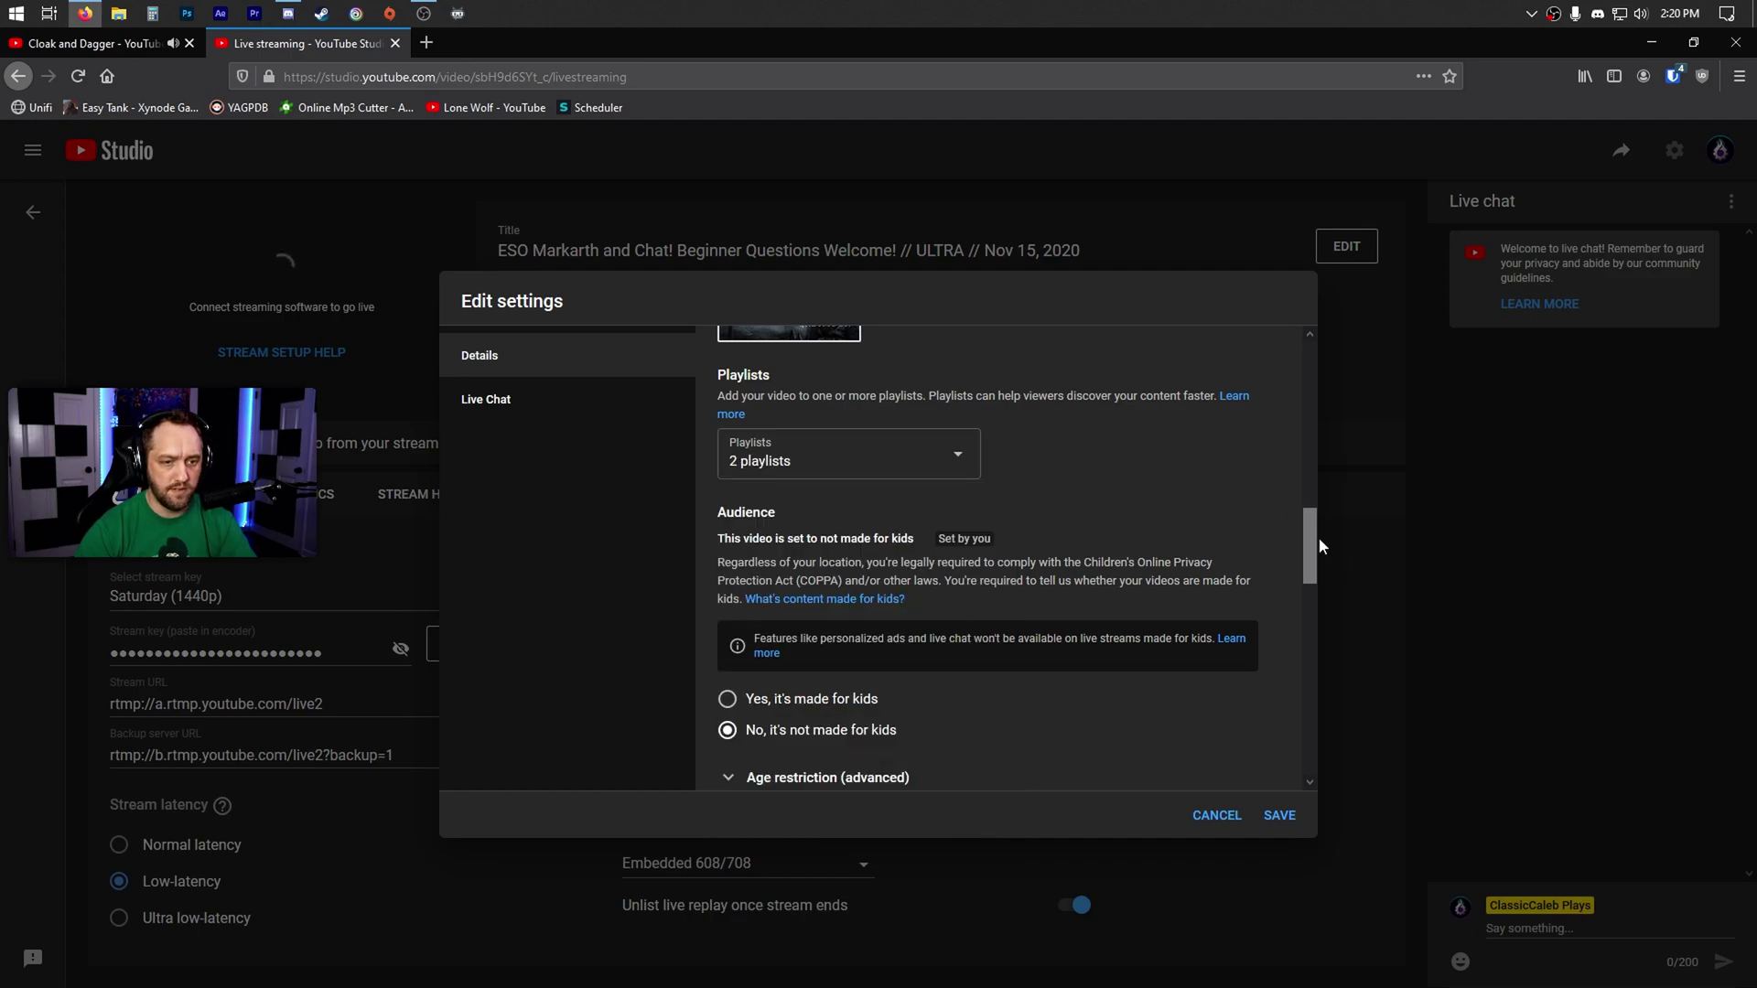
# Remove the three Fallout 76 tags from the stream and add the tag "Playing ESO with viewers"
pyautogui.moveTo(1311, 546); pyautogui.dragTo(1309, 623)
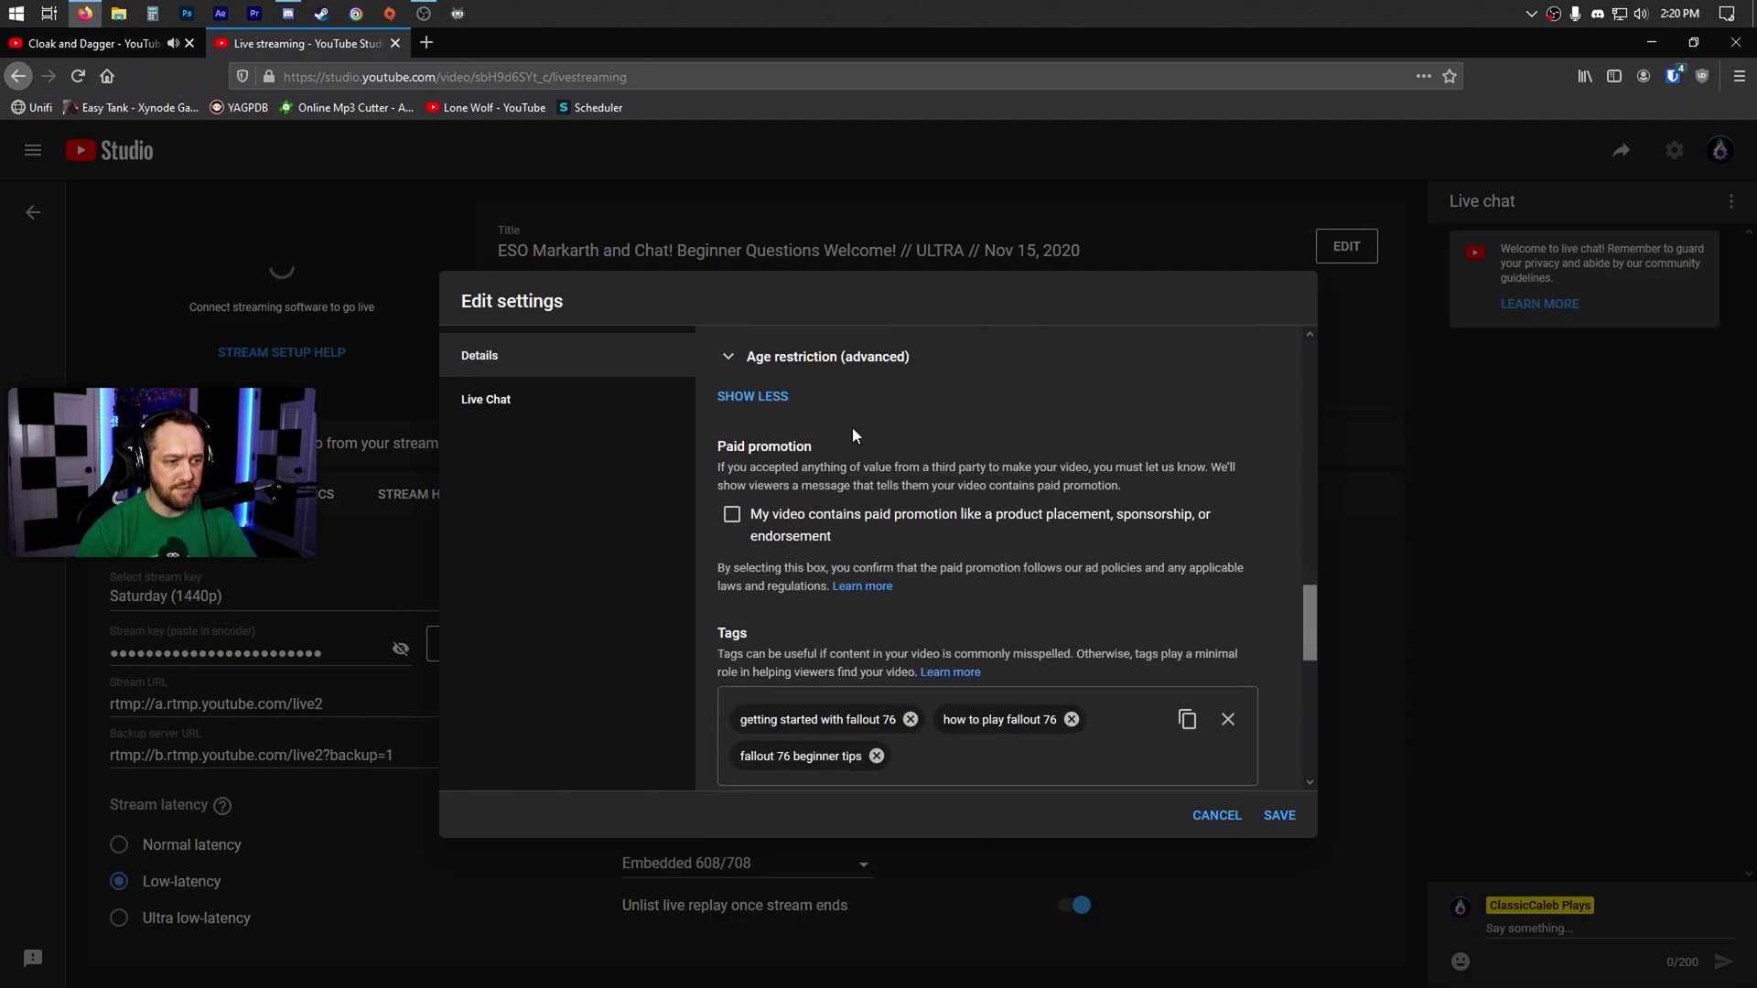
pyautogui.click(911, 719)
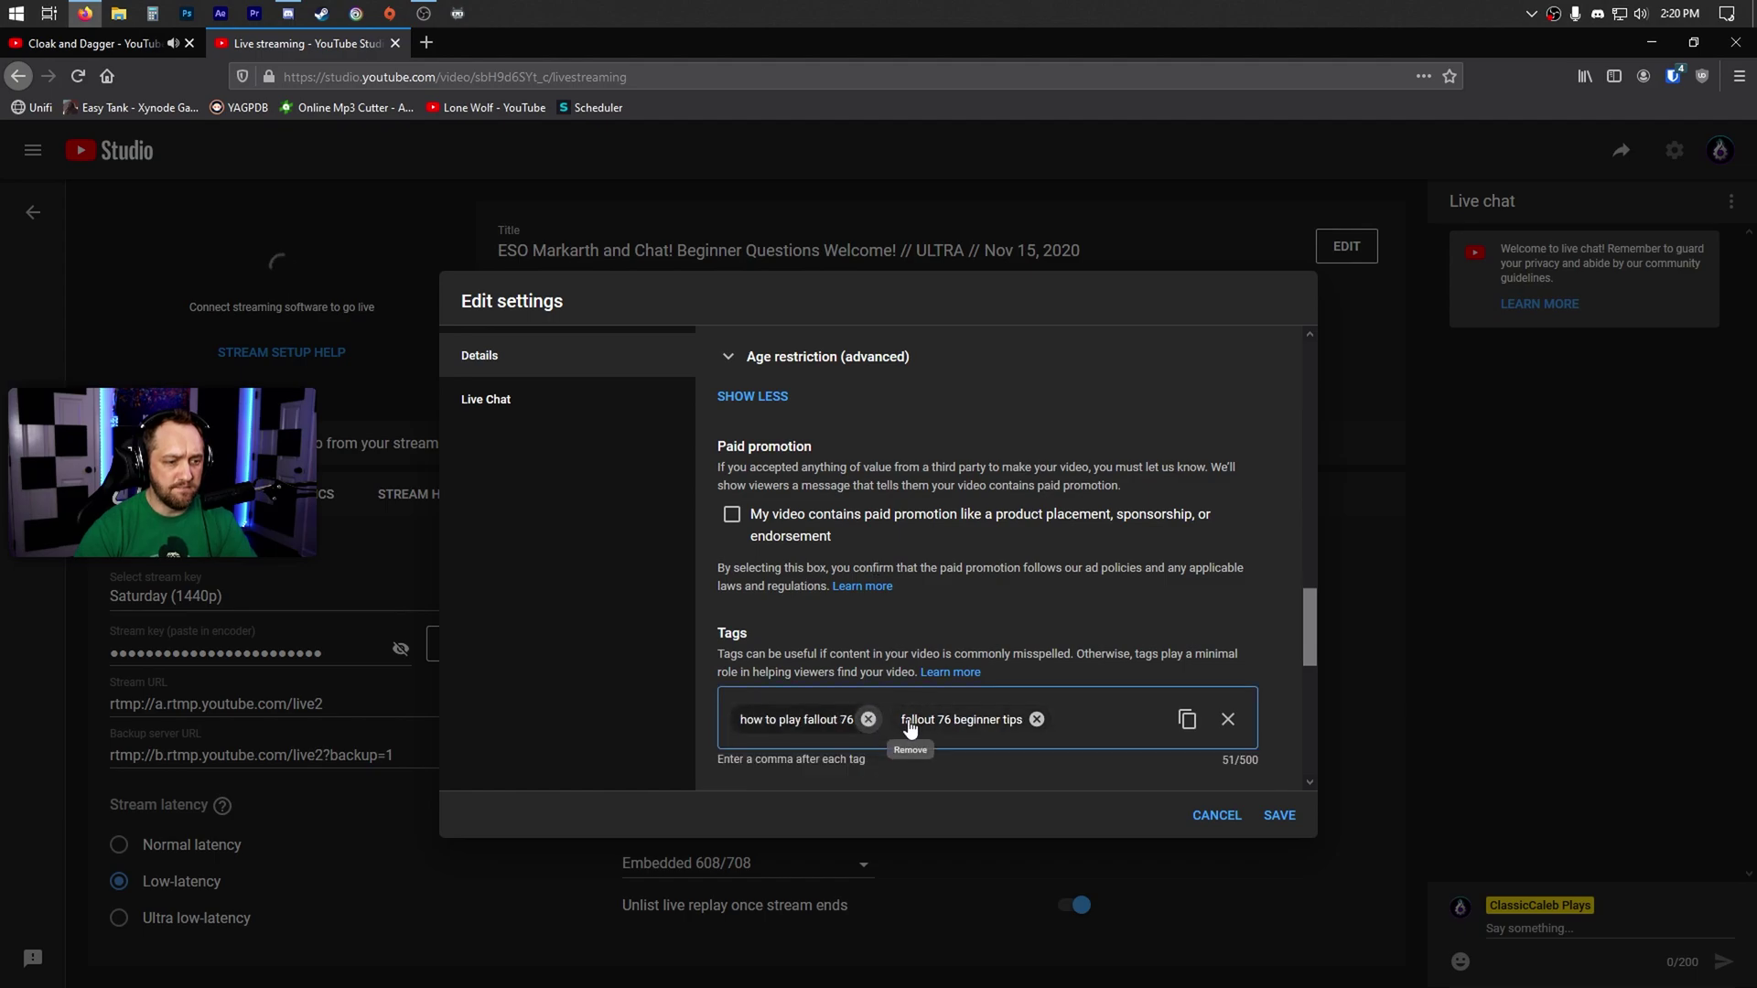
pyautogui.click(869, 719)
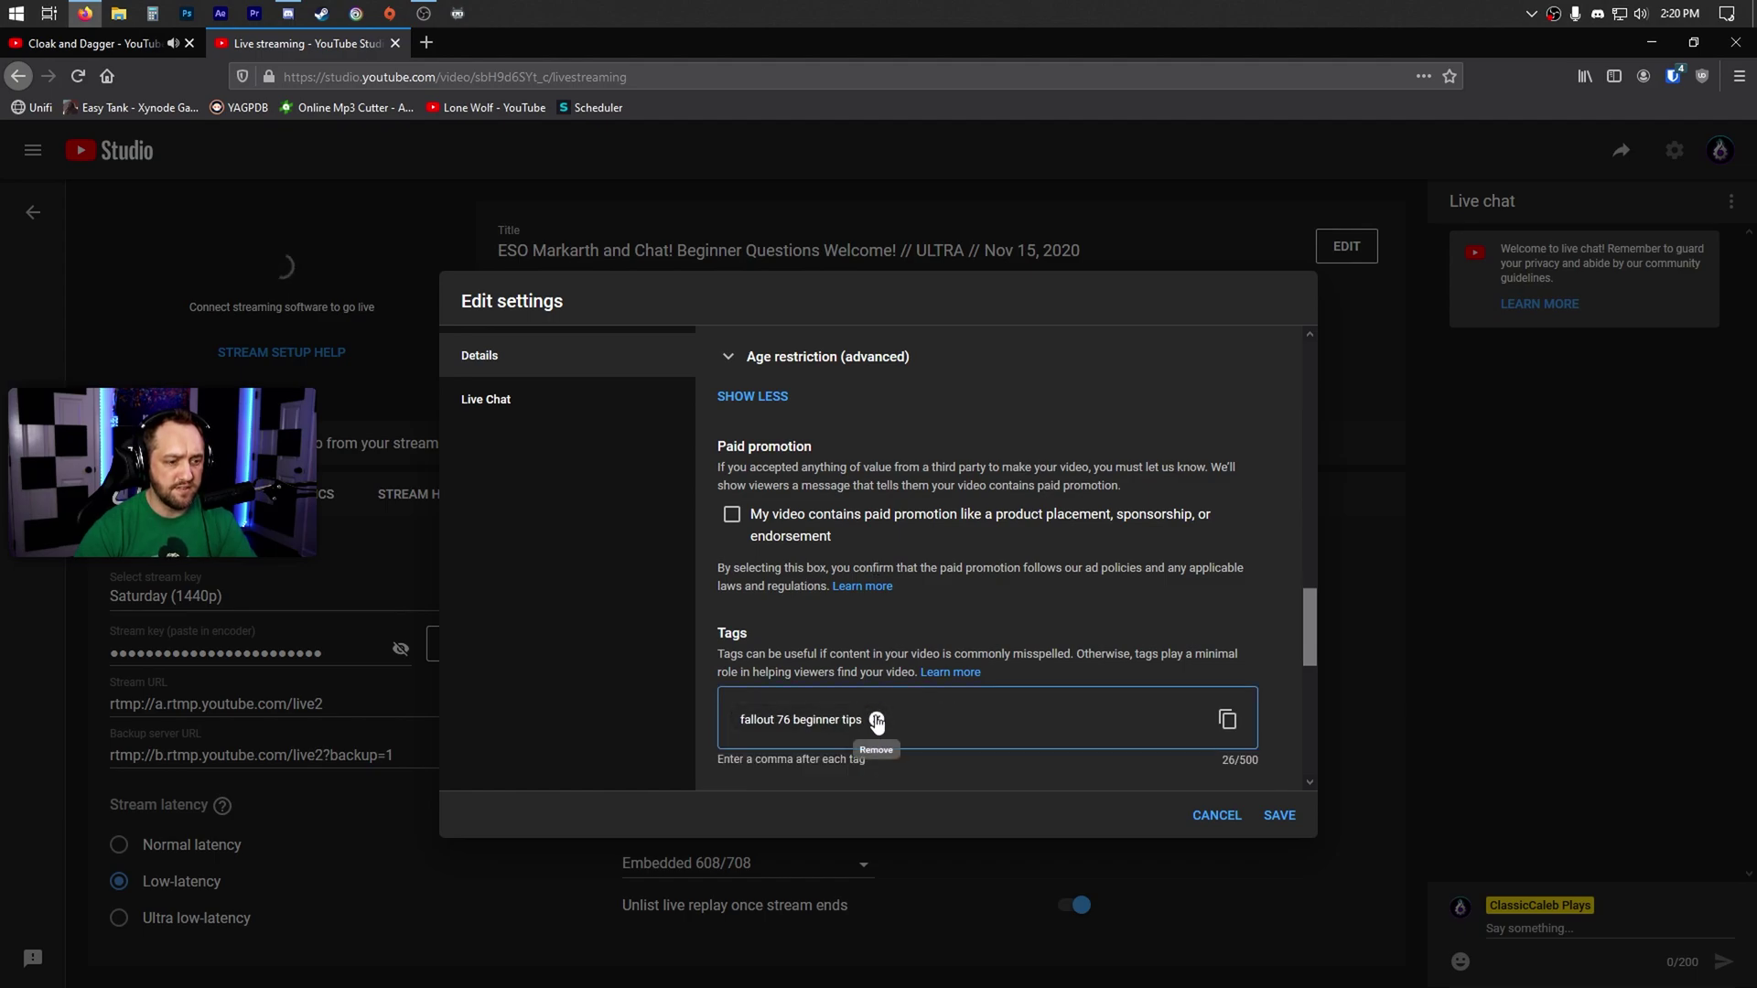
pyautogui.click(877, 720)
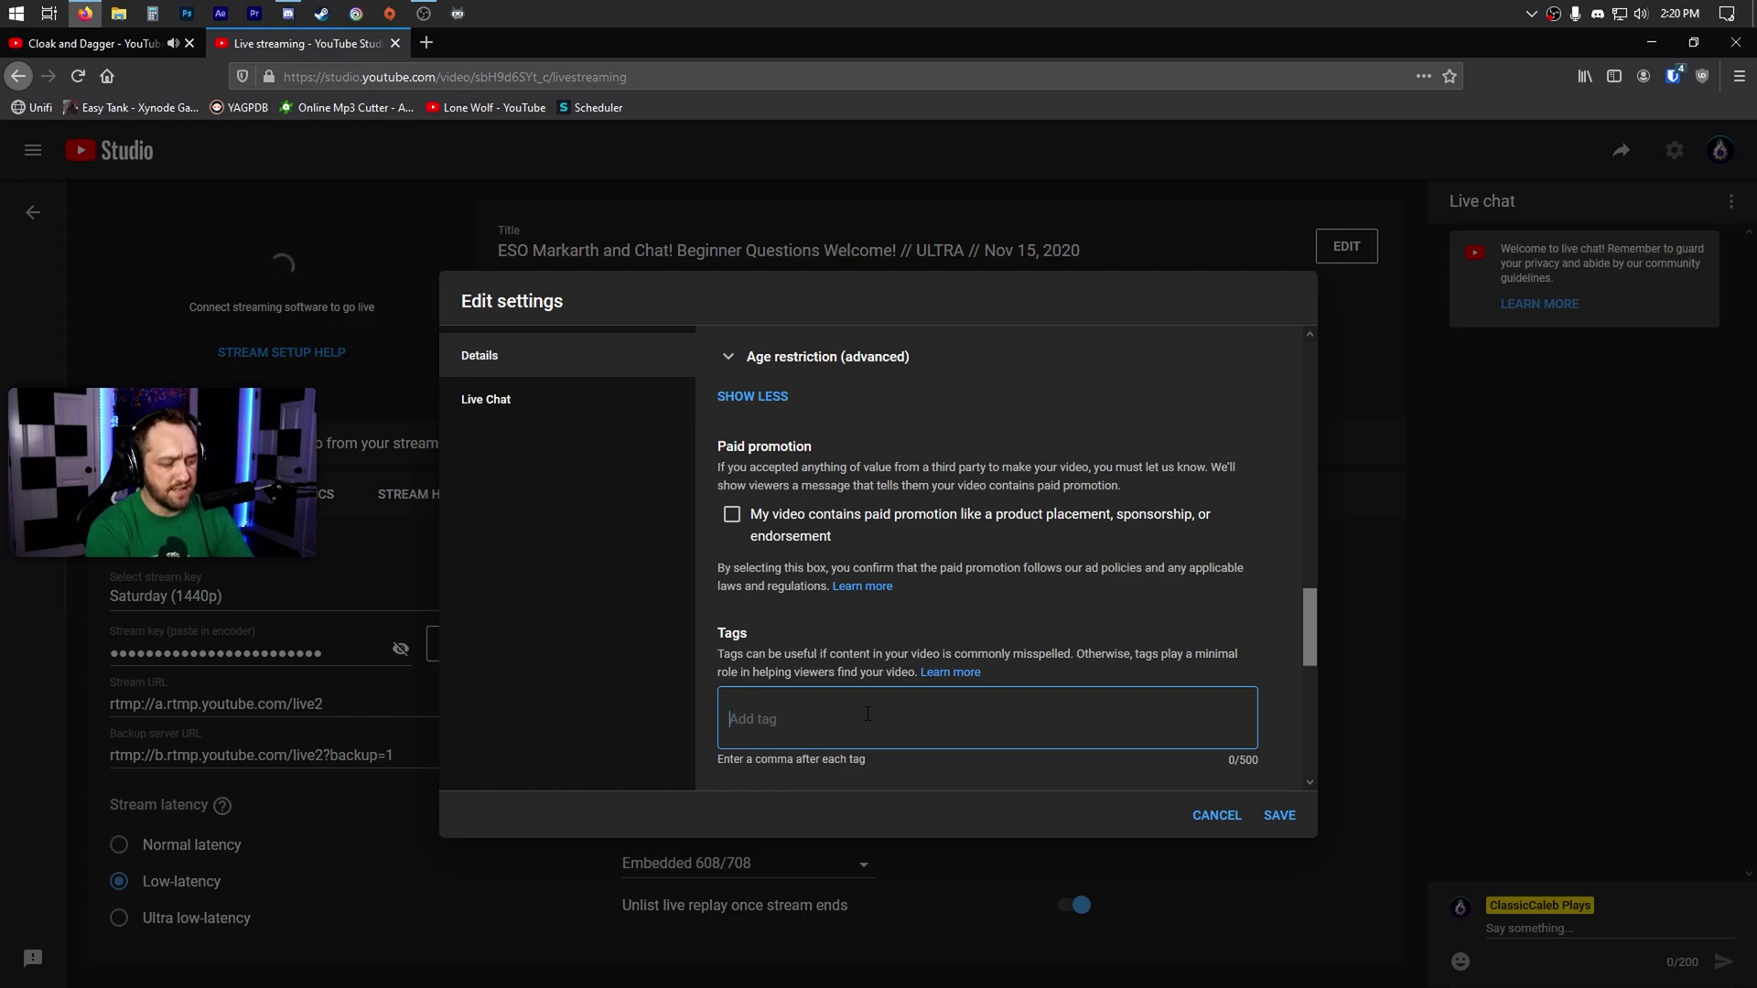
pyautogui.write('Playing')
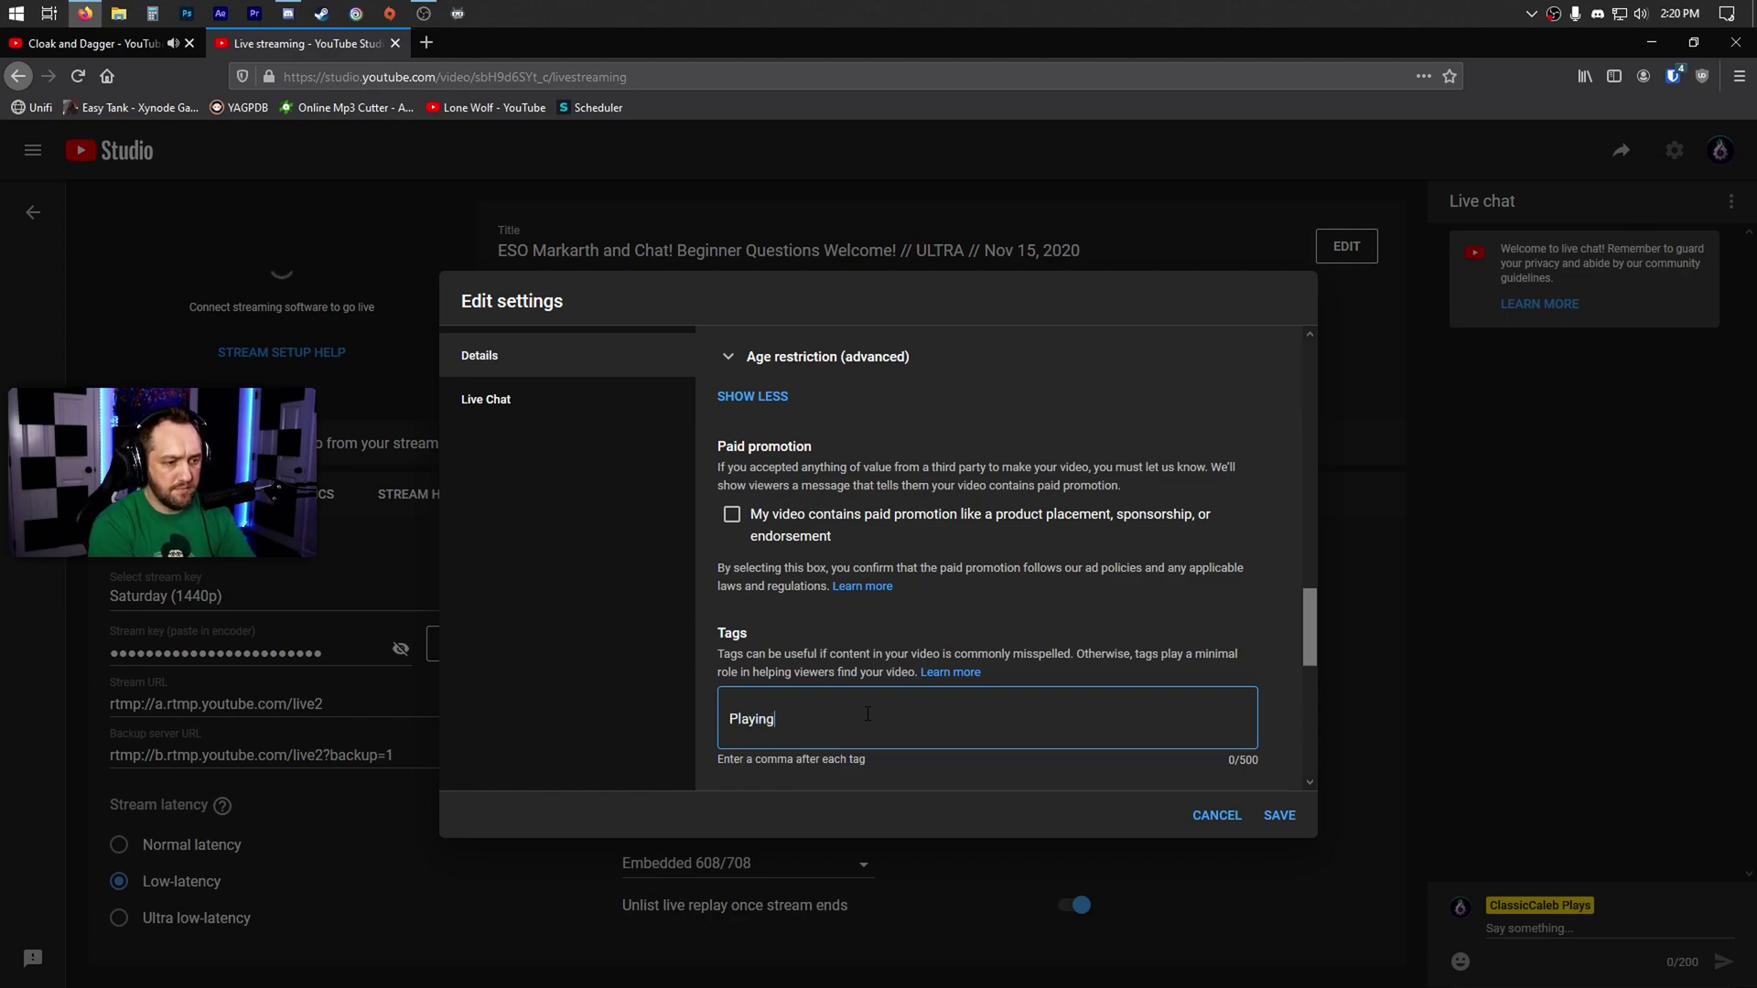
pyautogui.write(' with viewers')
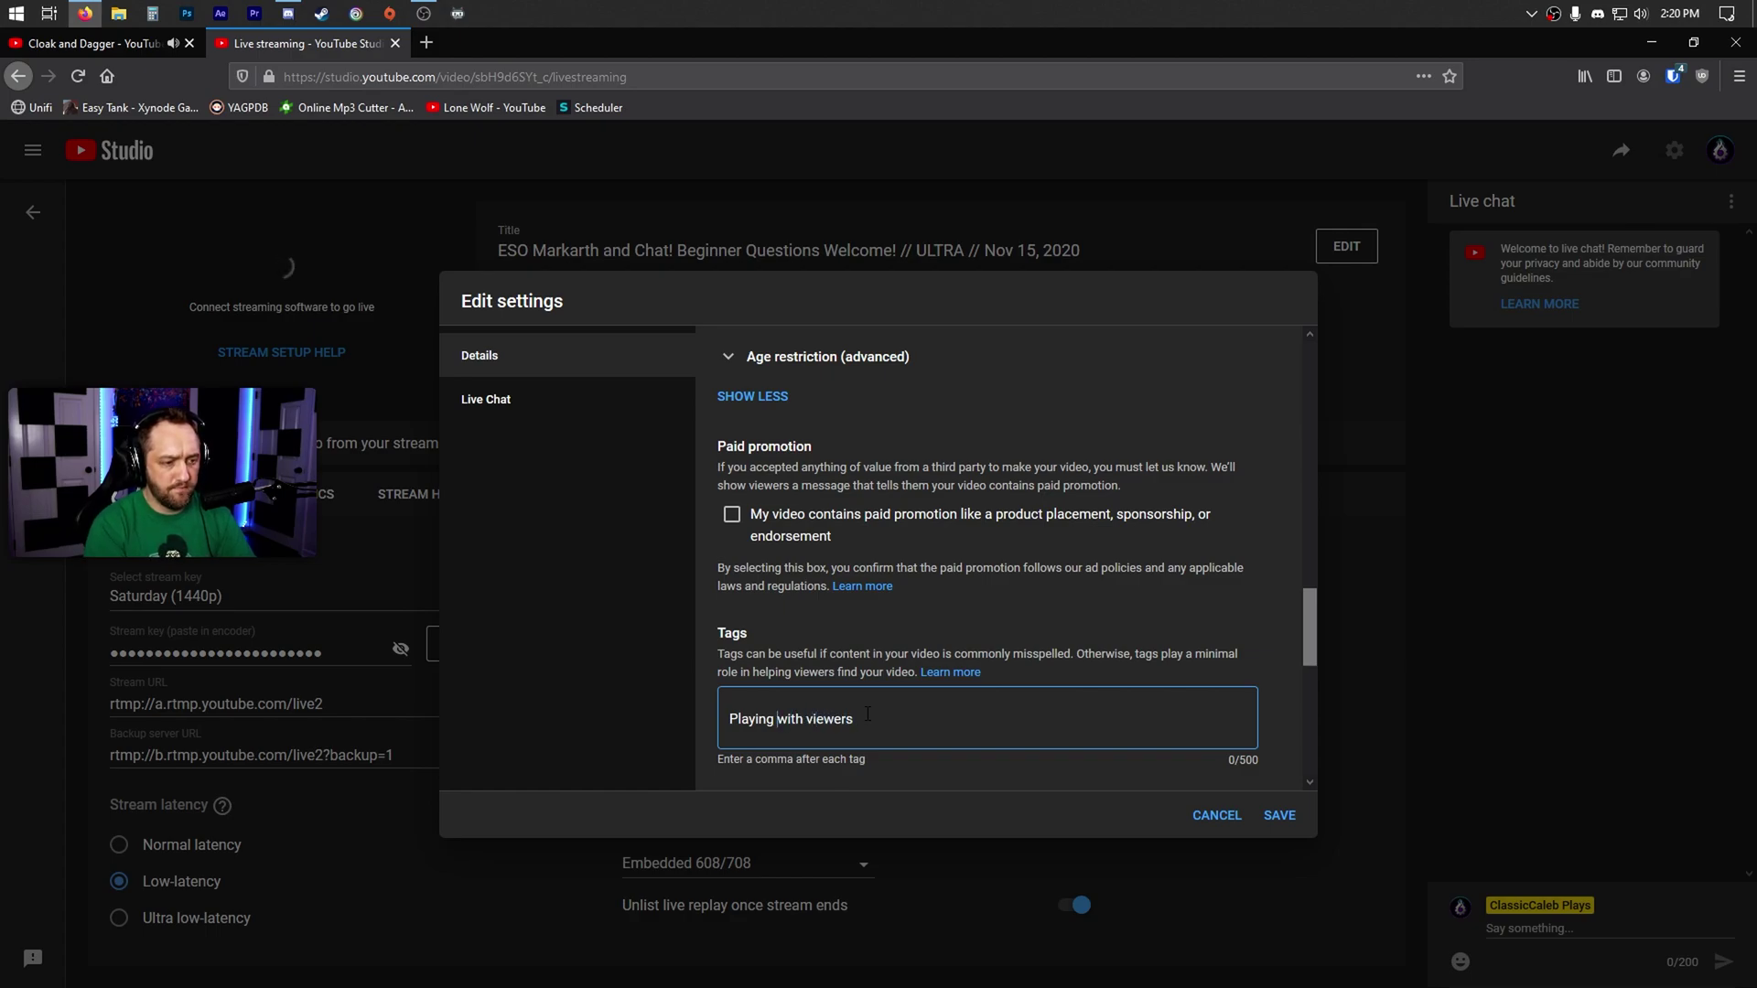
pyautogui.write('ESO')
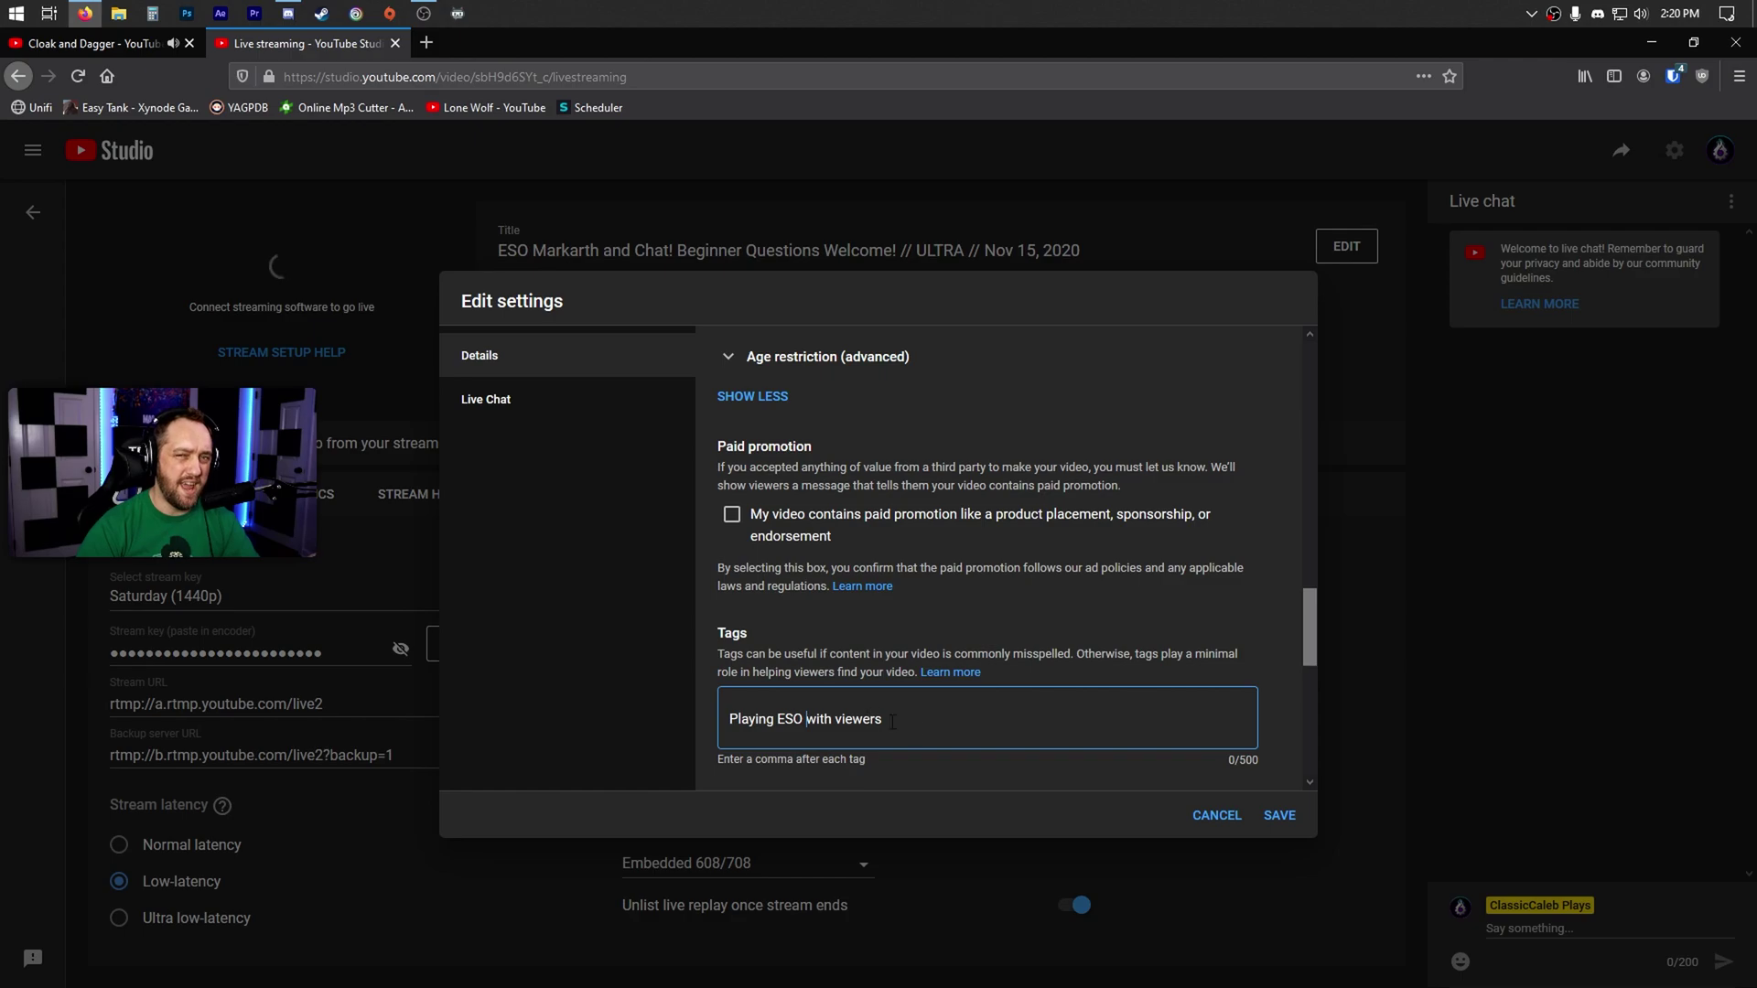
pyautogui.press('Return')
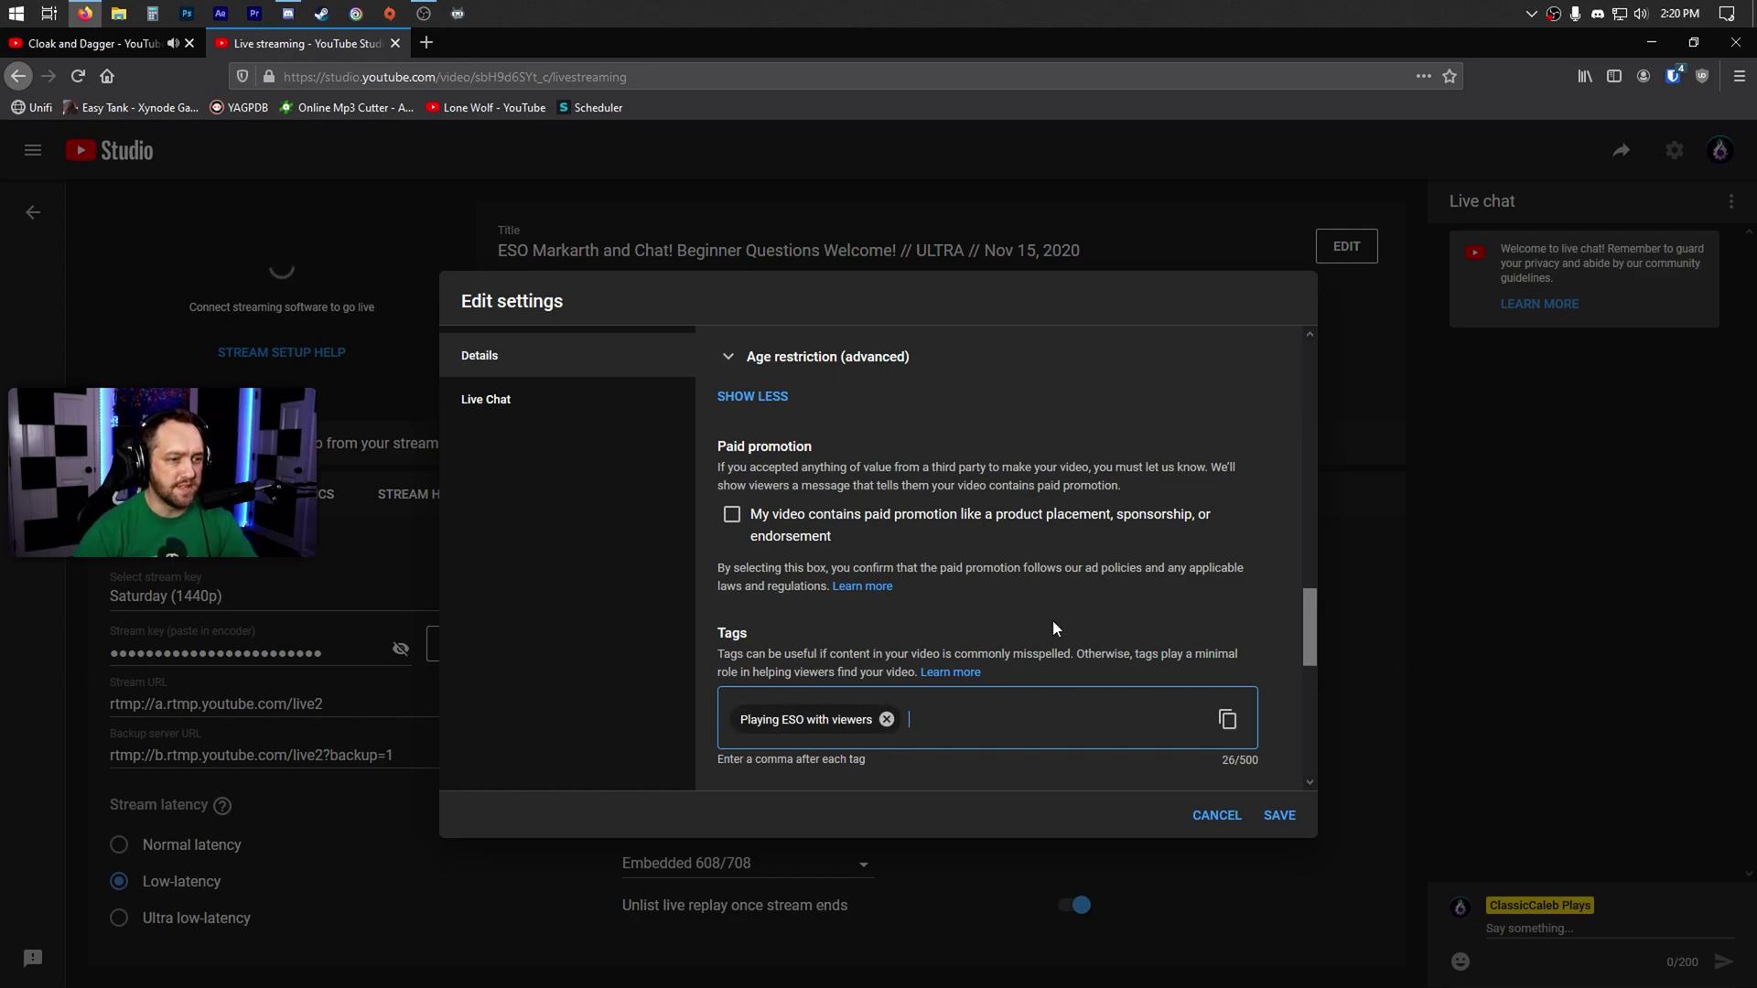
# Check the stream's language, license, comment and live chat options, and save the edited settings
pyautogui.scroll(-1, 1142, 640)
pyautogui.scroll(-3, 1142, 634)
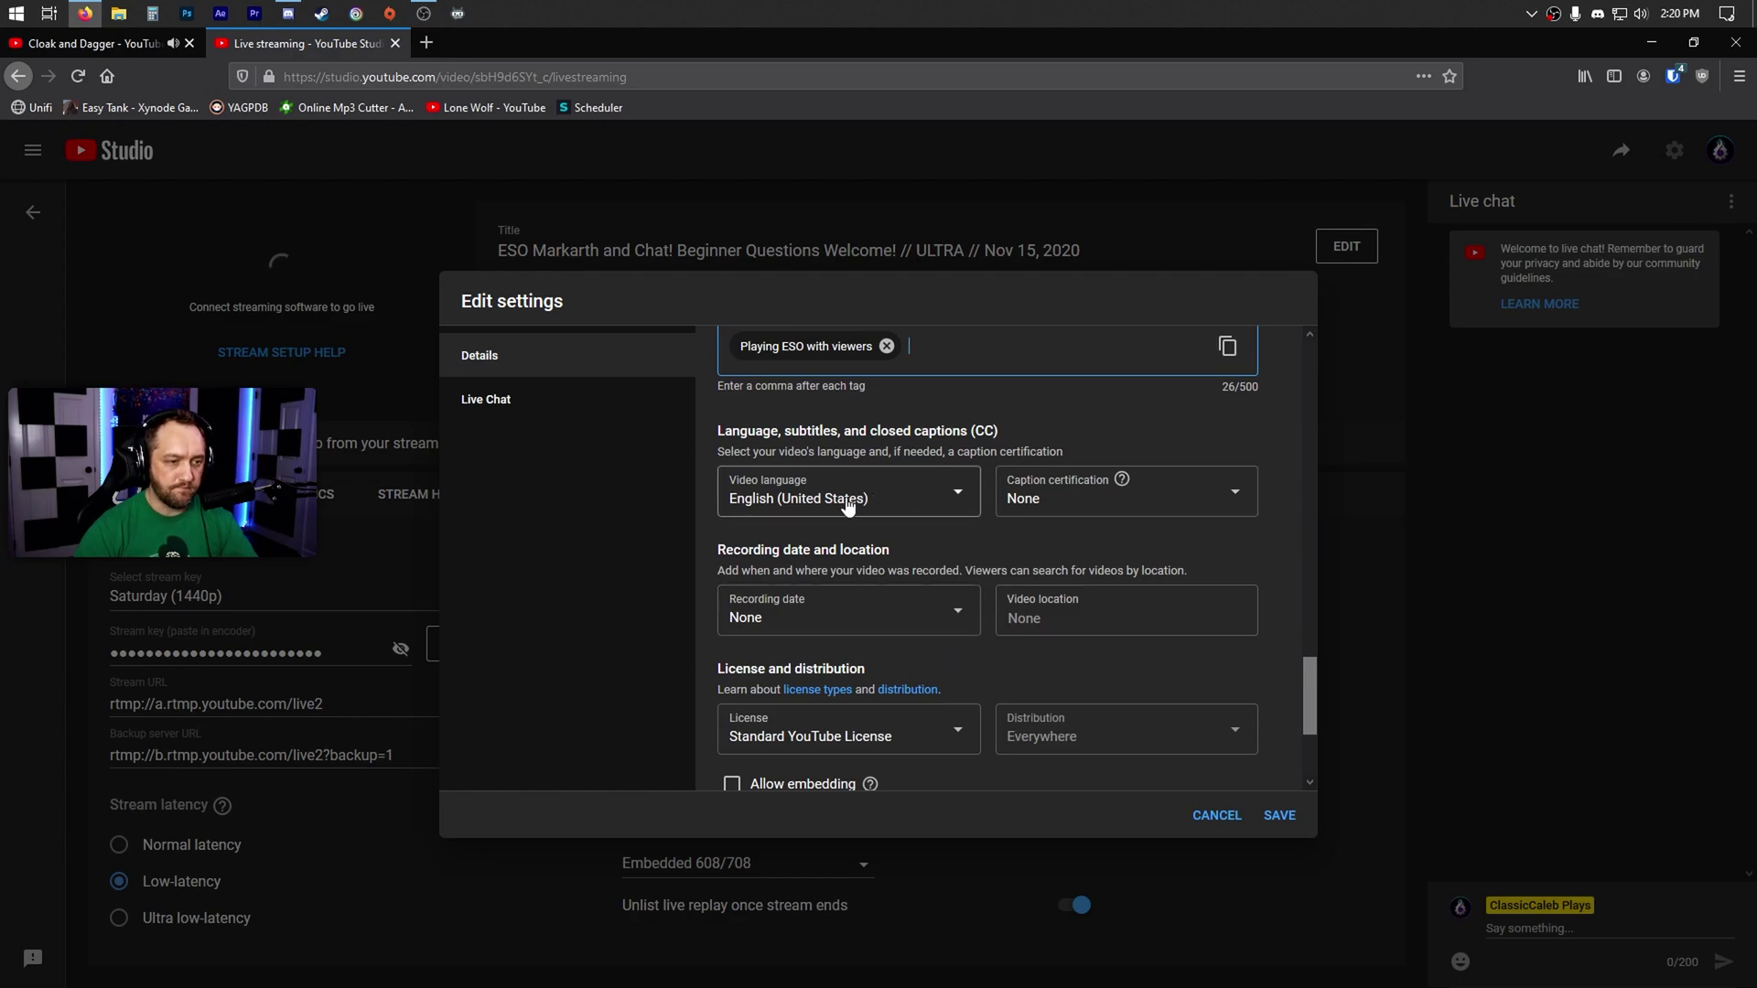
pyautogui.scroll(-1, 949, 549)
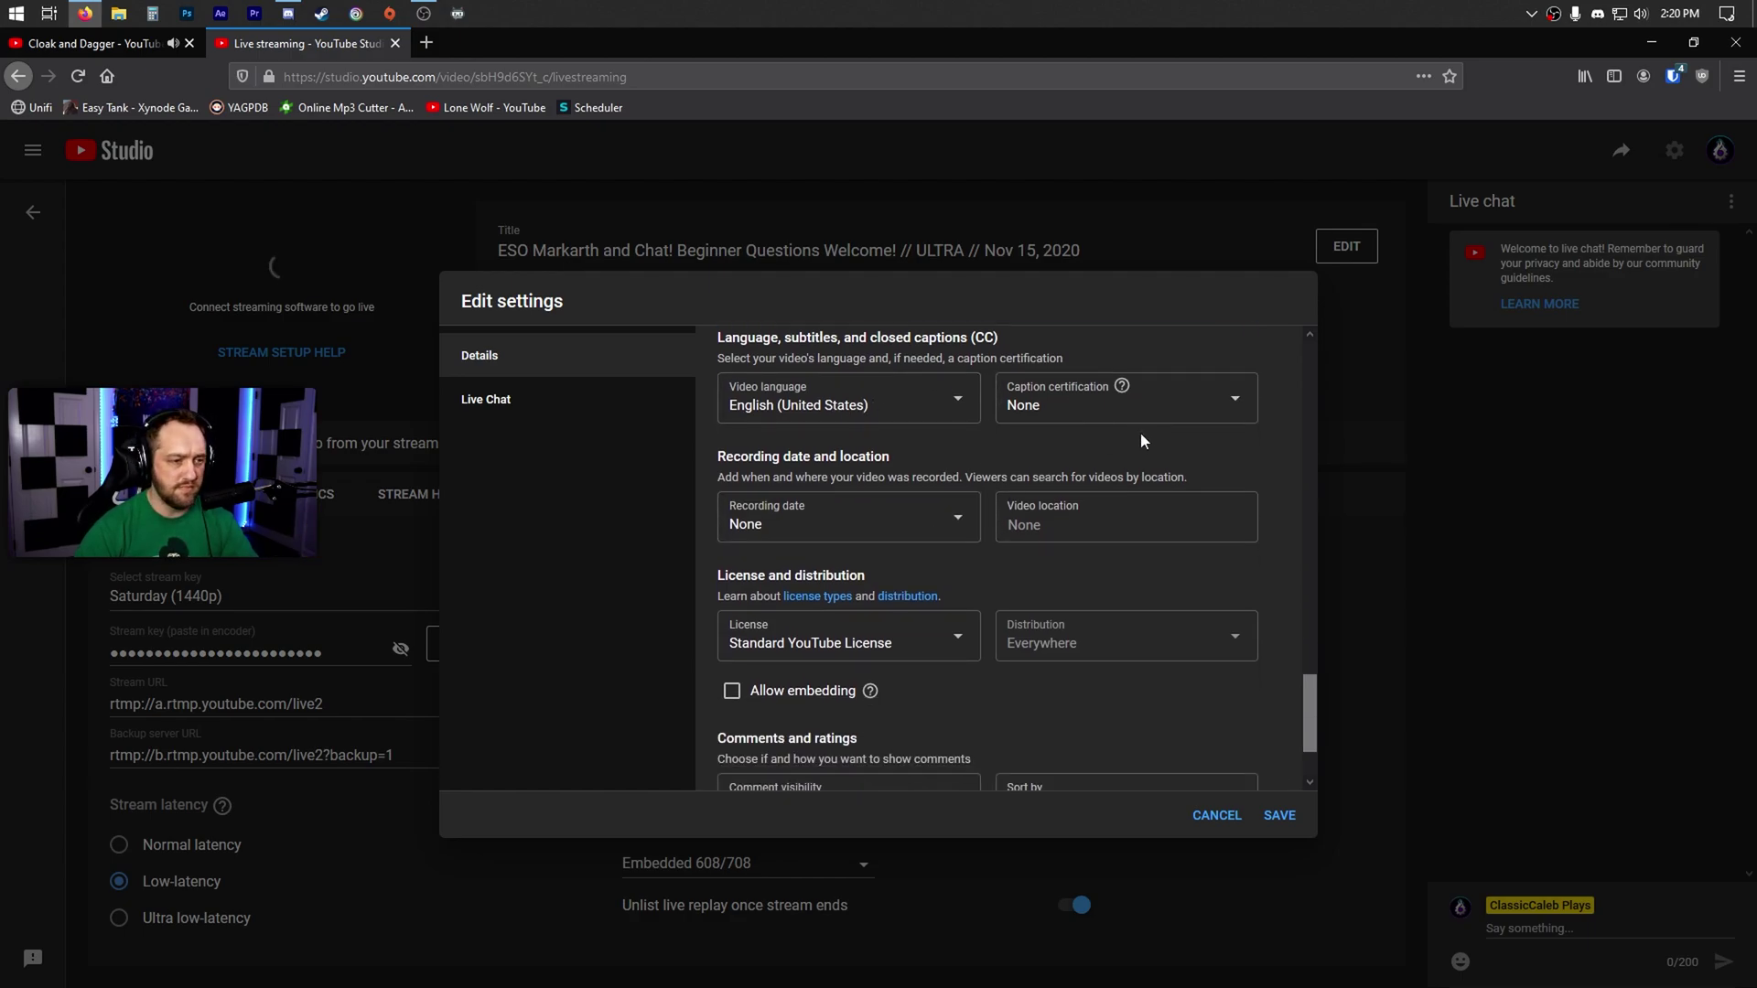
pyautogui.scroll(-1, 1025, 593)
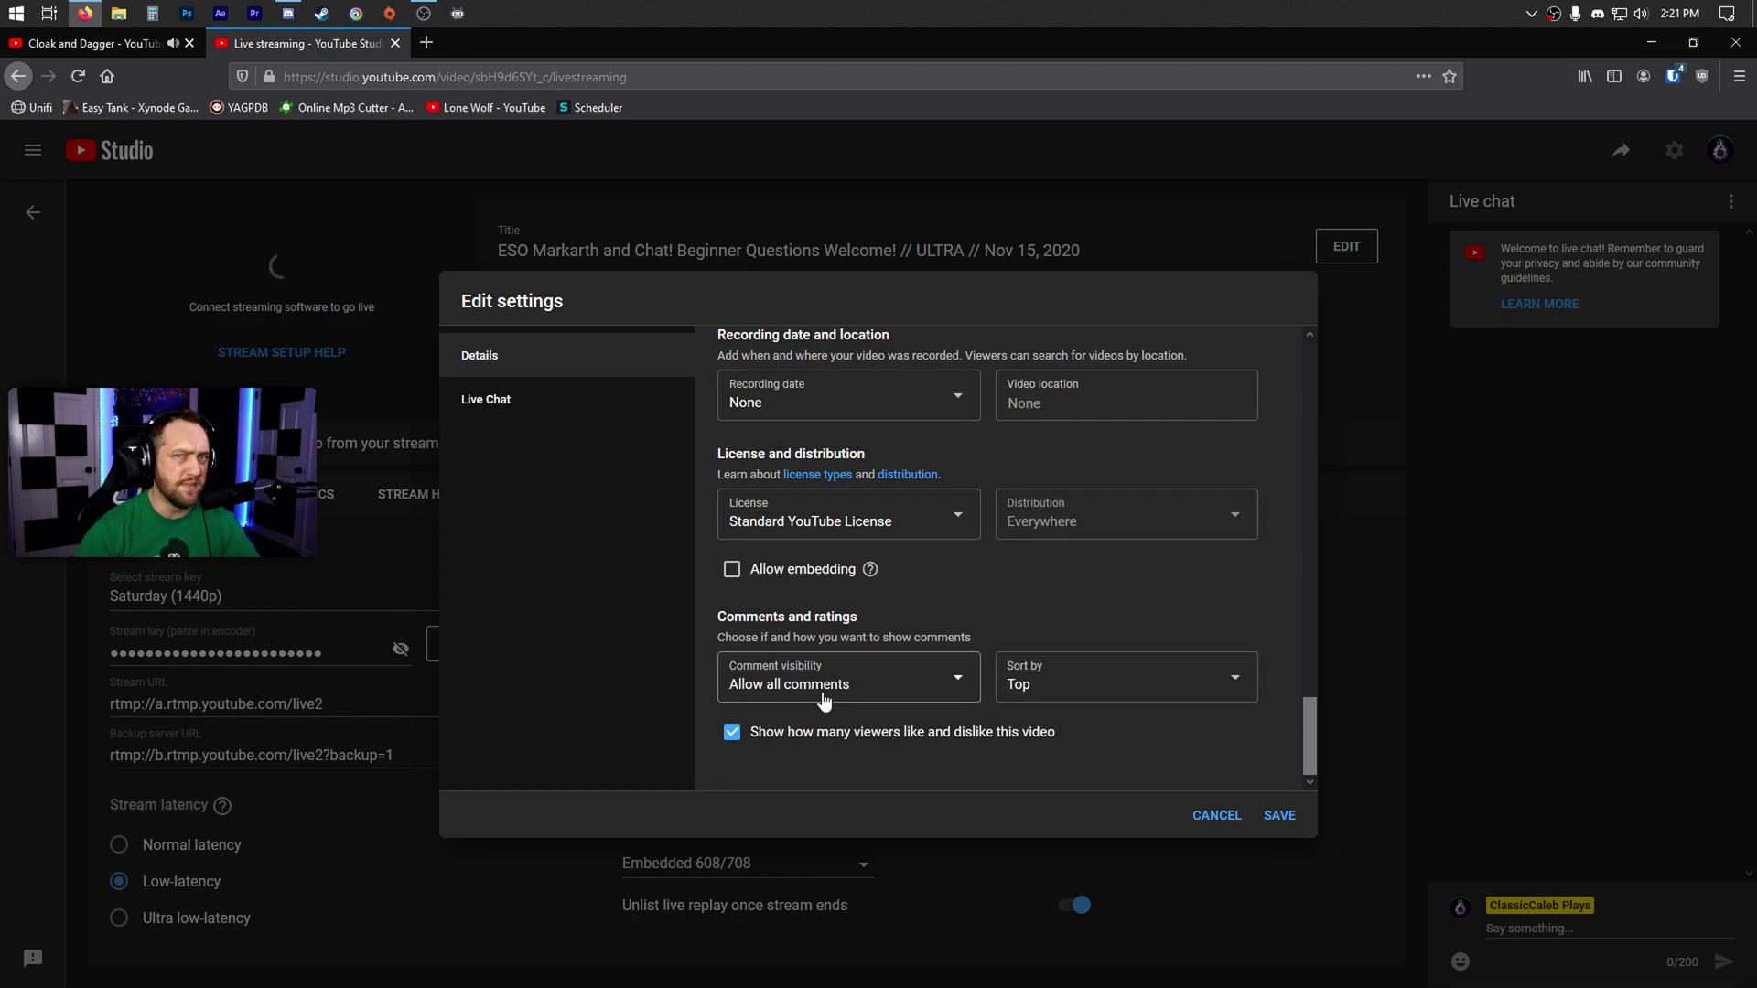
pyautogui.click(493, 399)
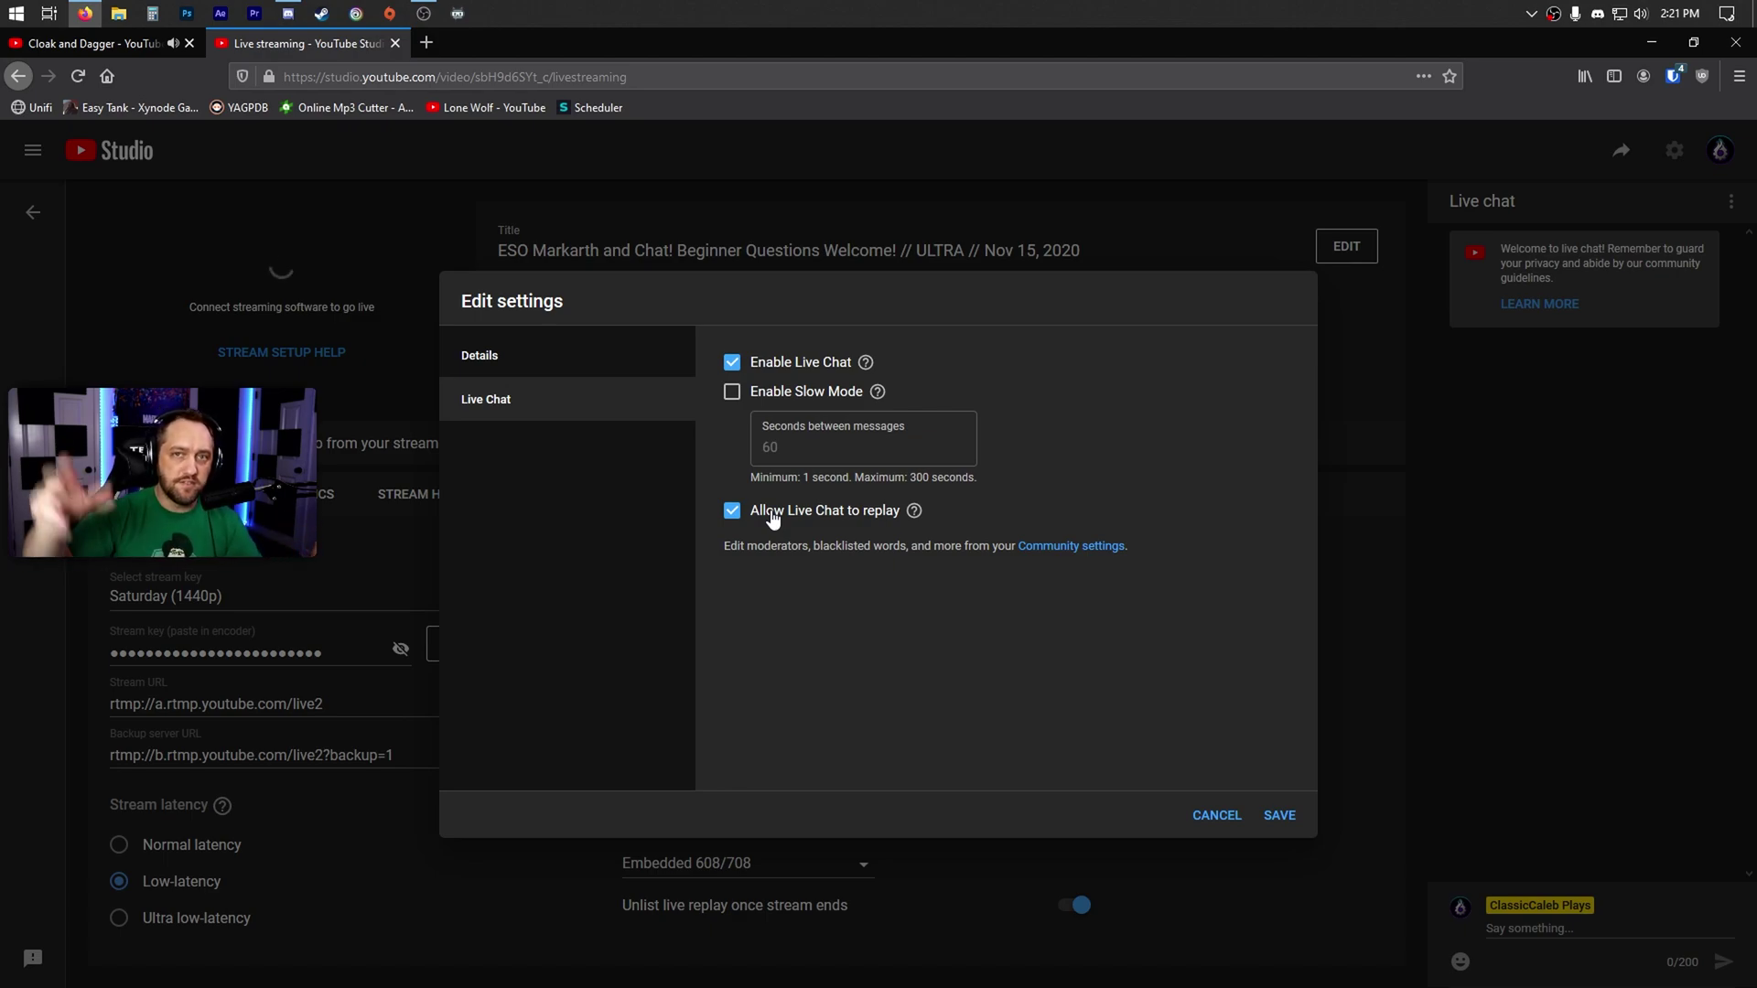
pyautogui.click(1281, 816)
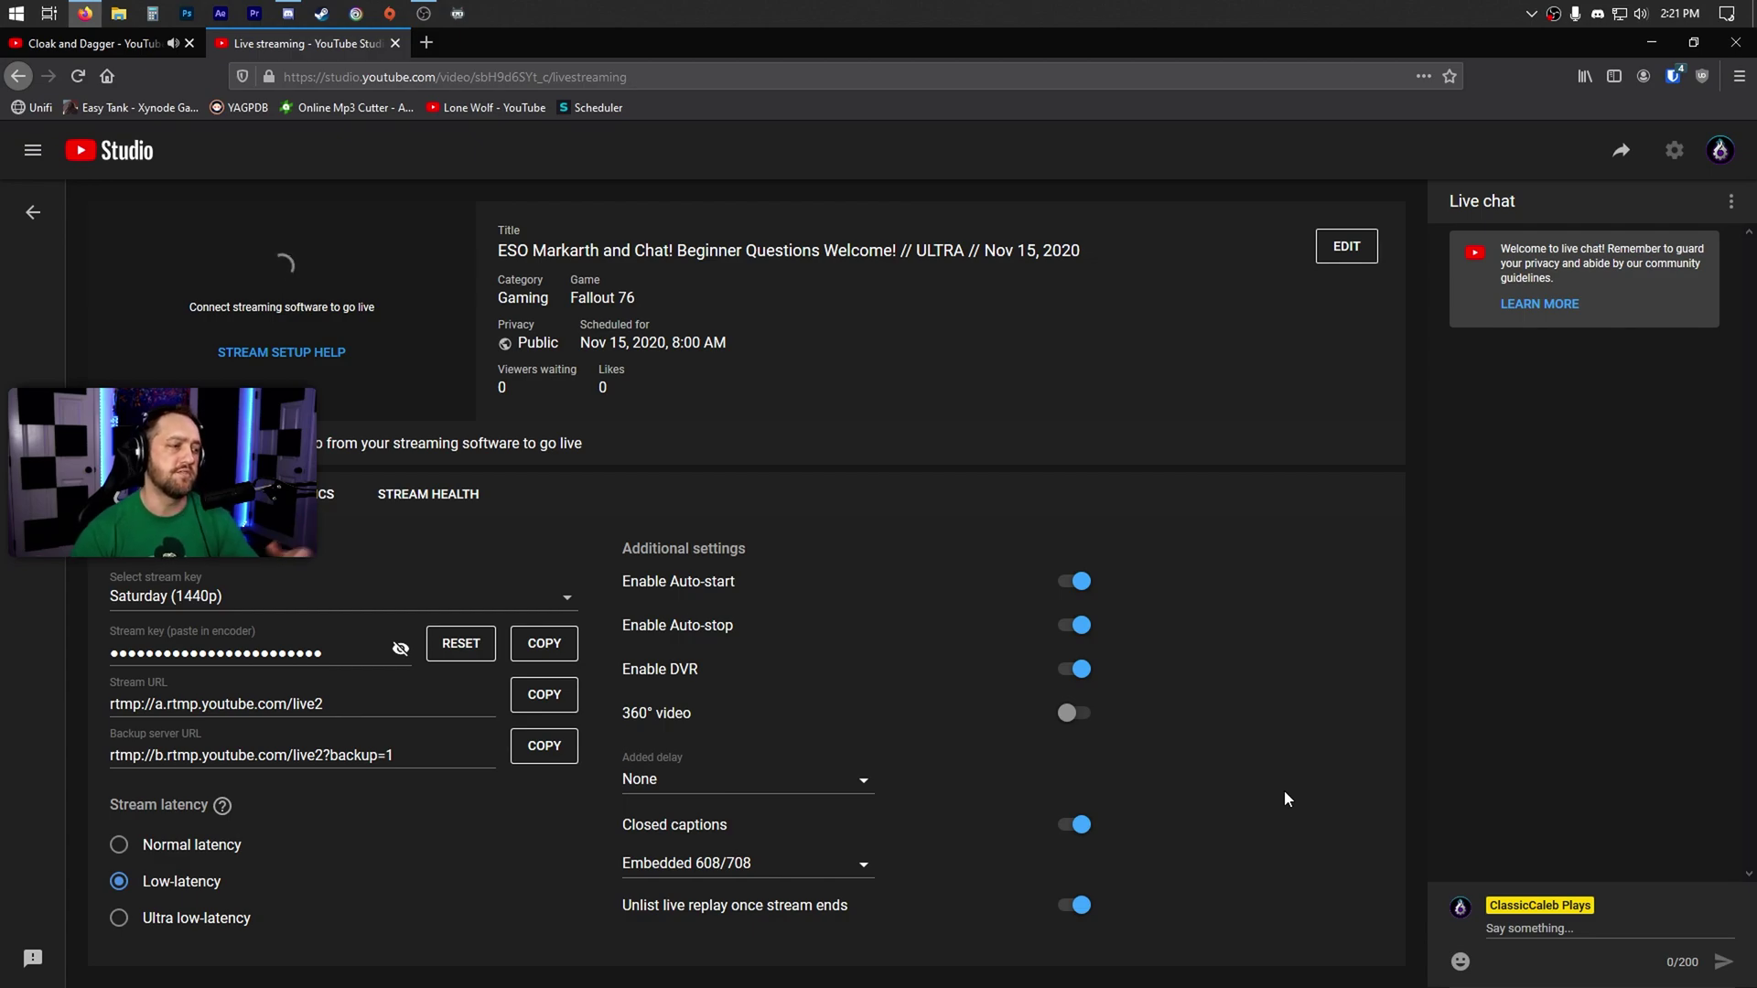
# Start creating a new stream key for the scheduled stream and name it "Sunday (1440p)"
pyautogui.click(567, 601)
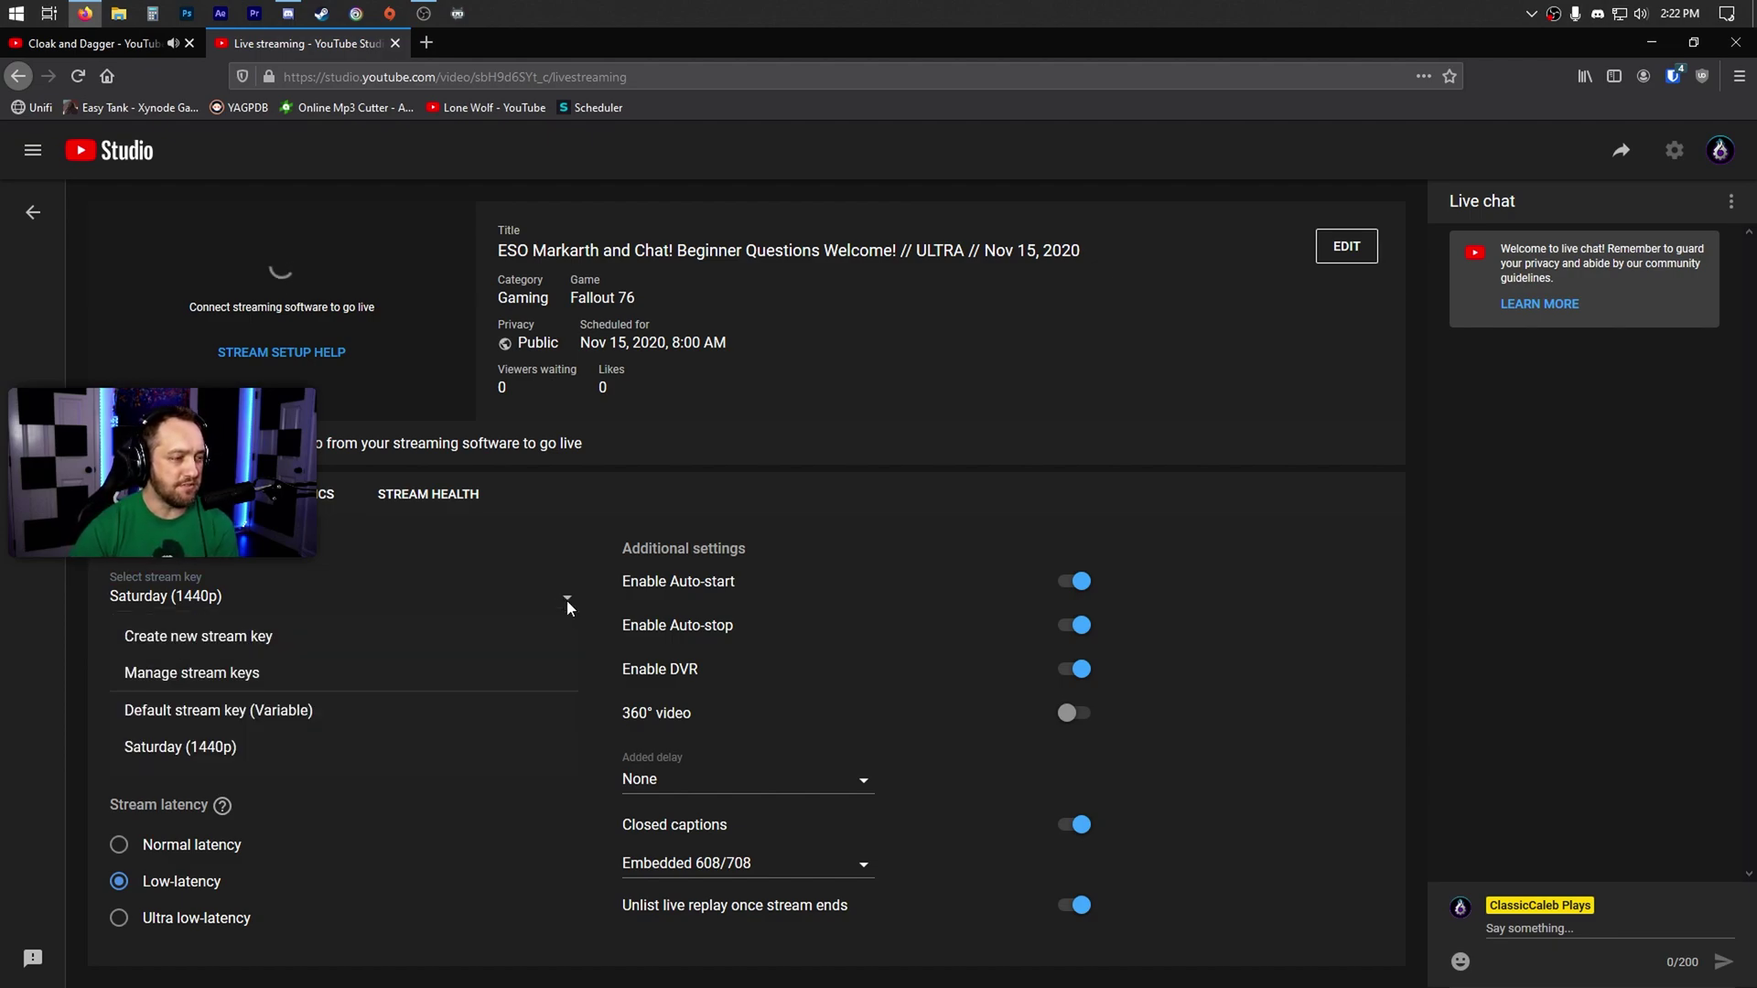
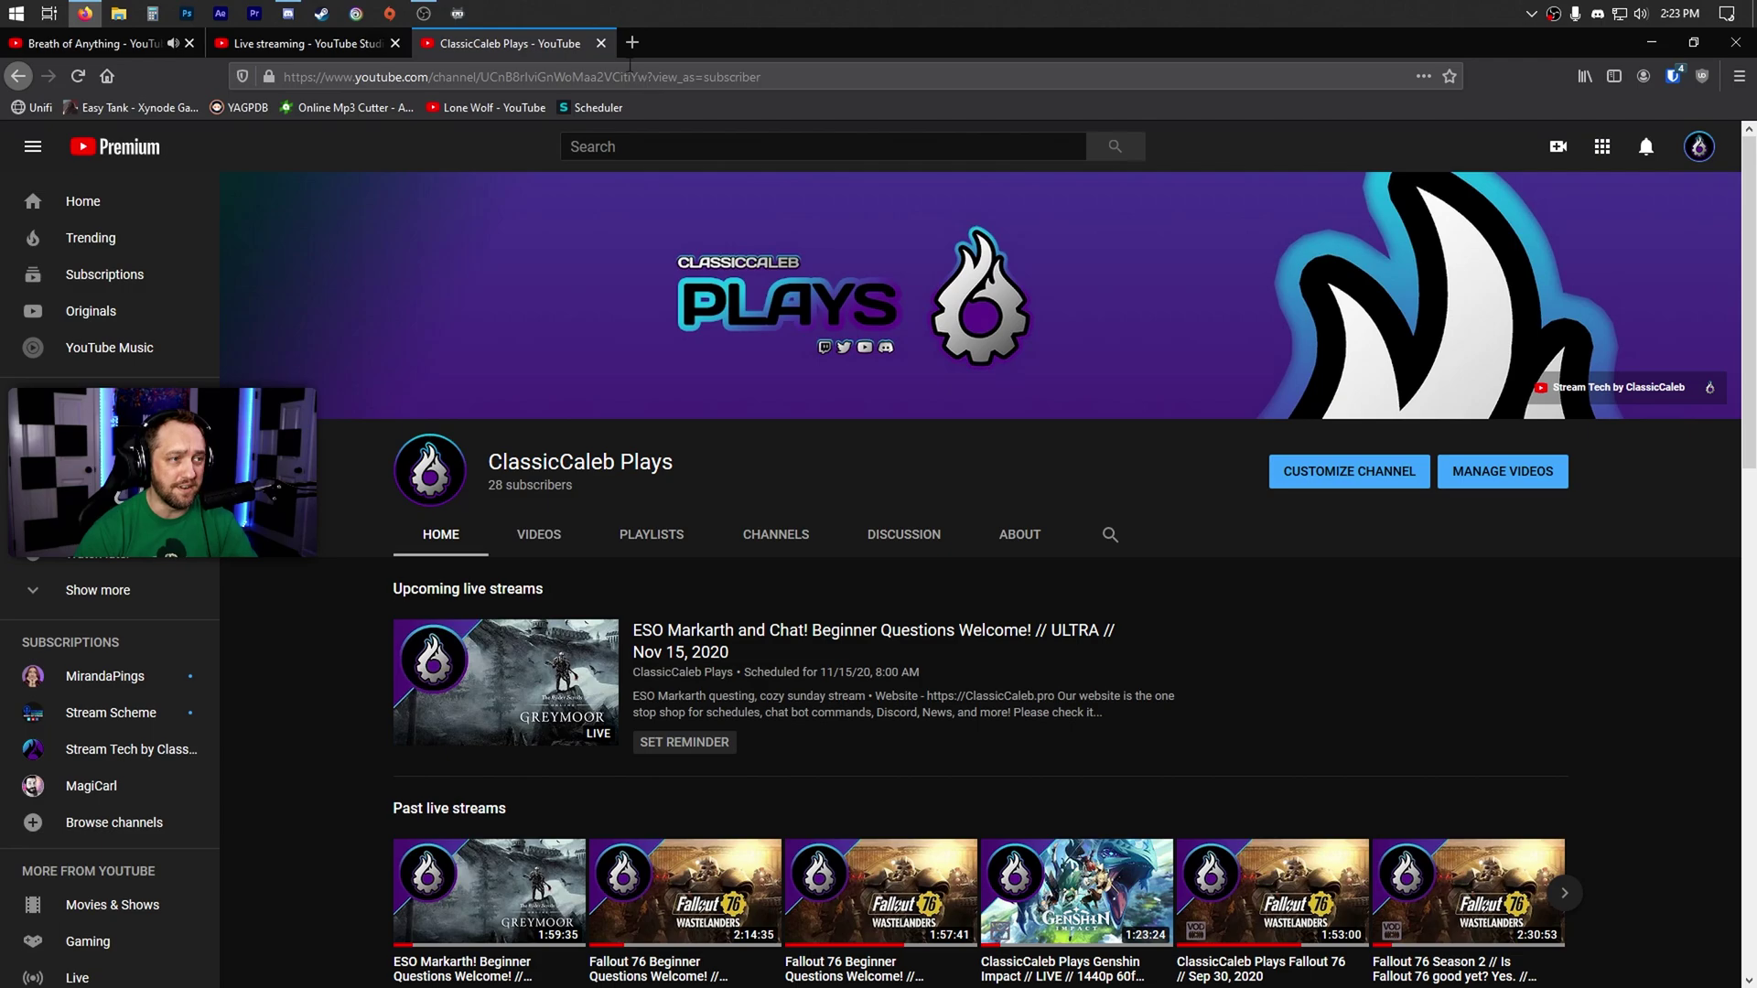
pyautogui.click(601, 44)
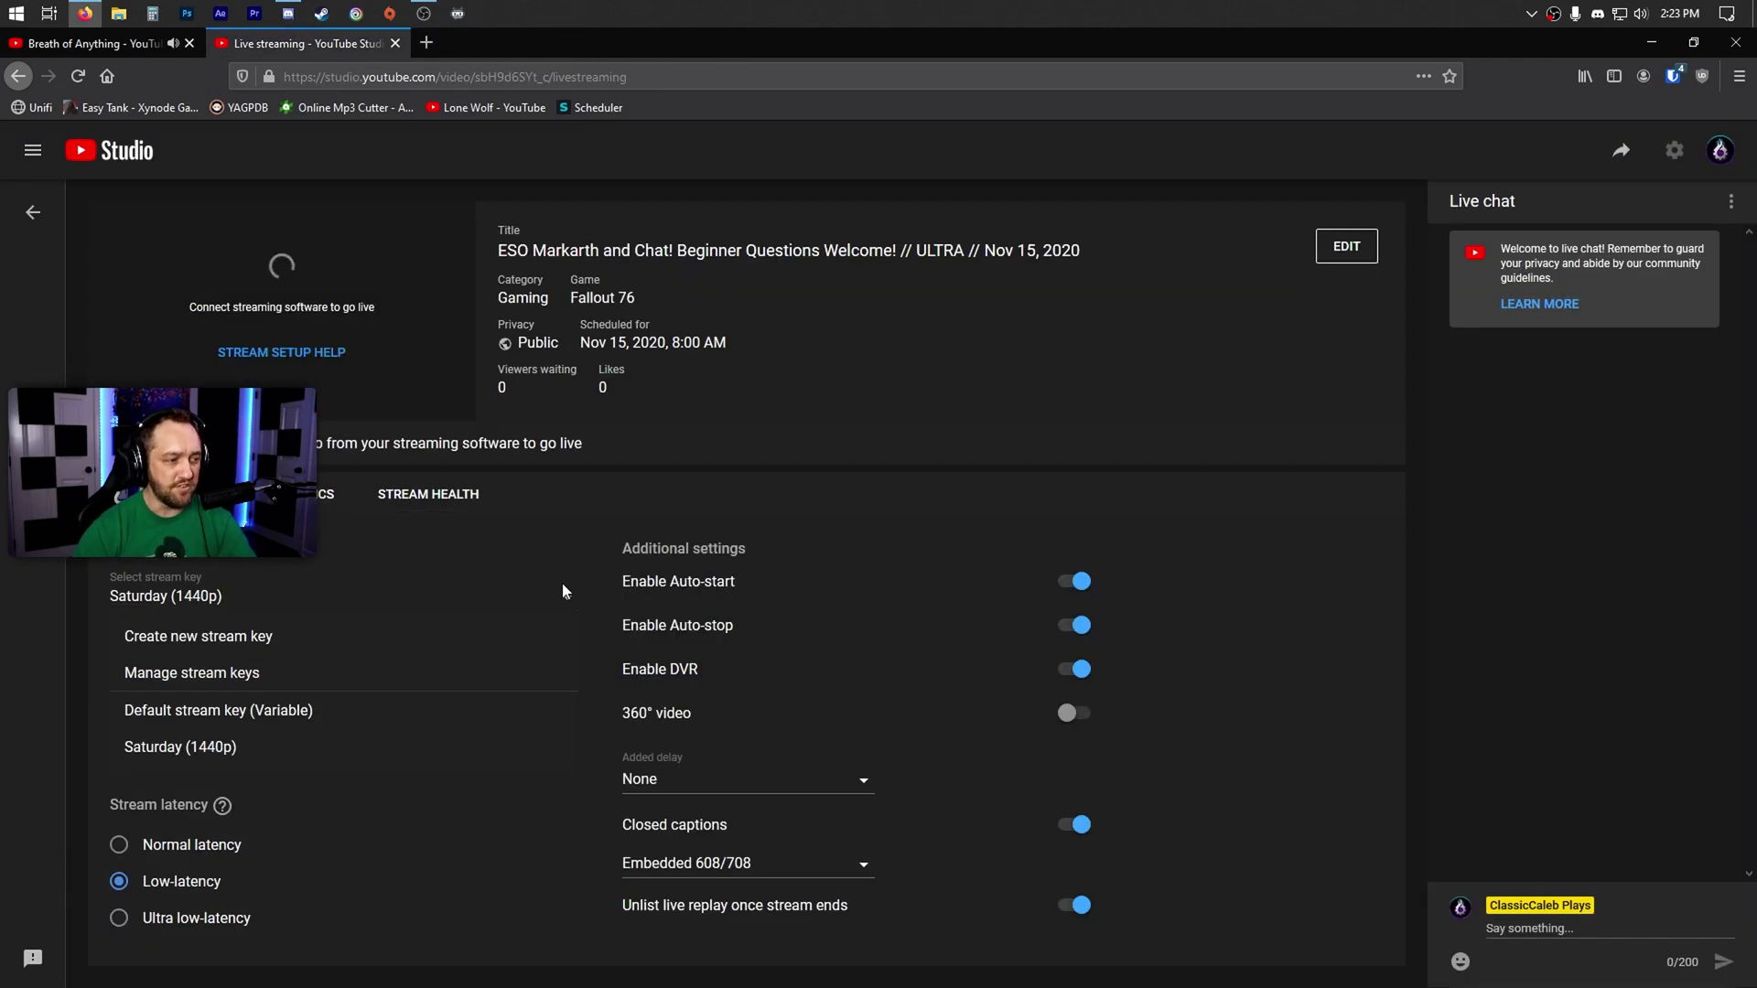
pyautogui.click(279, 642)
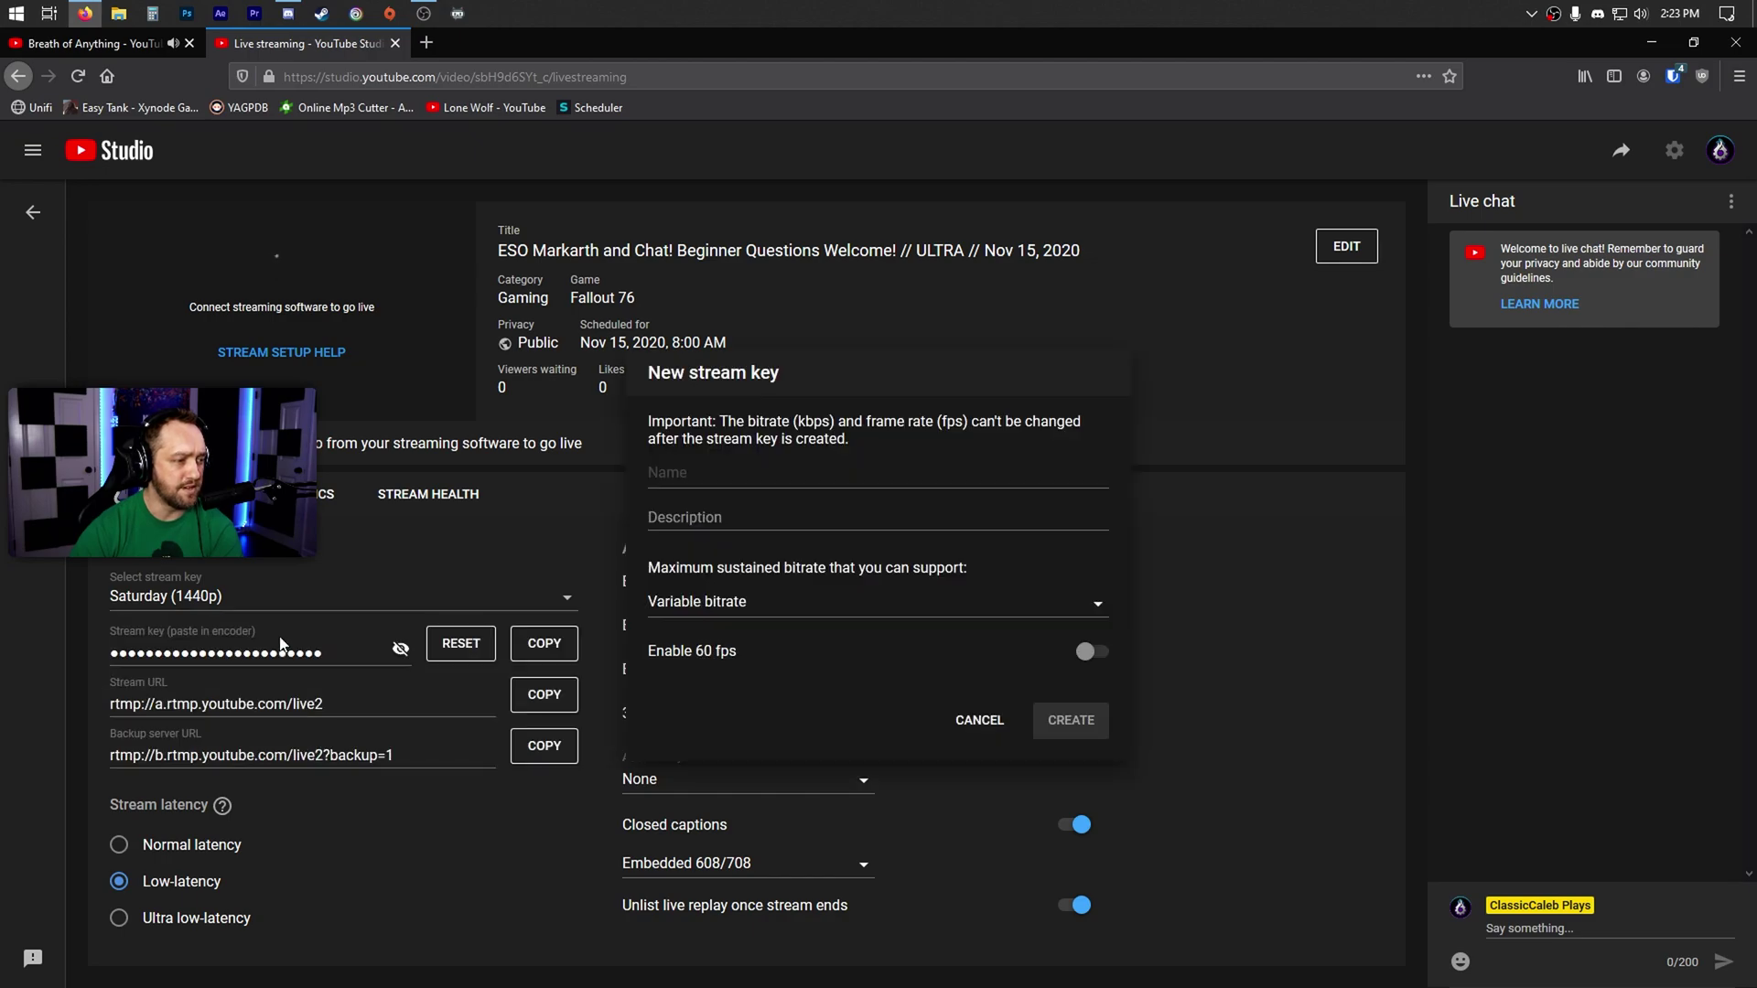
pyautogui.click(804, 472)
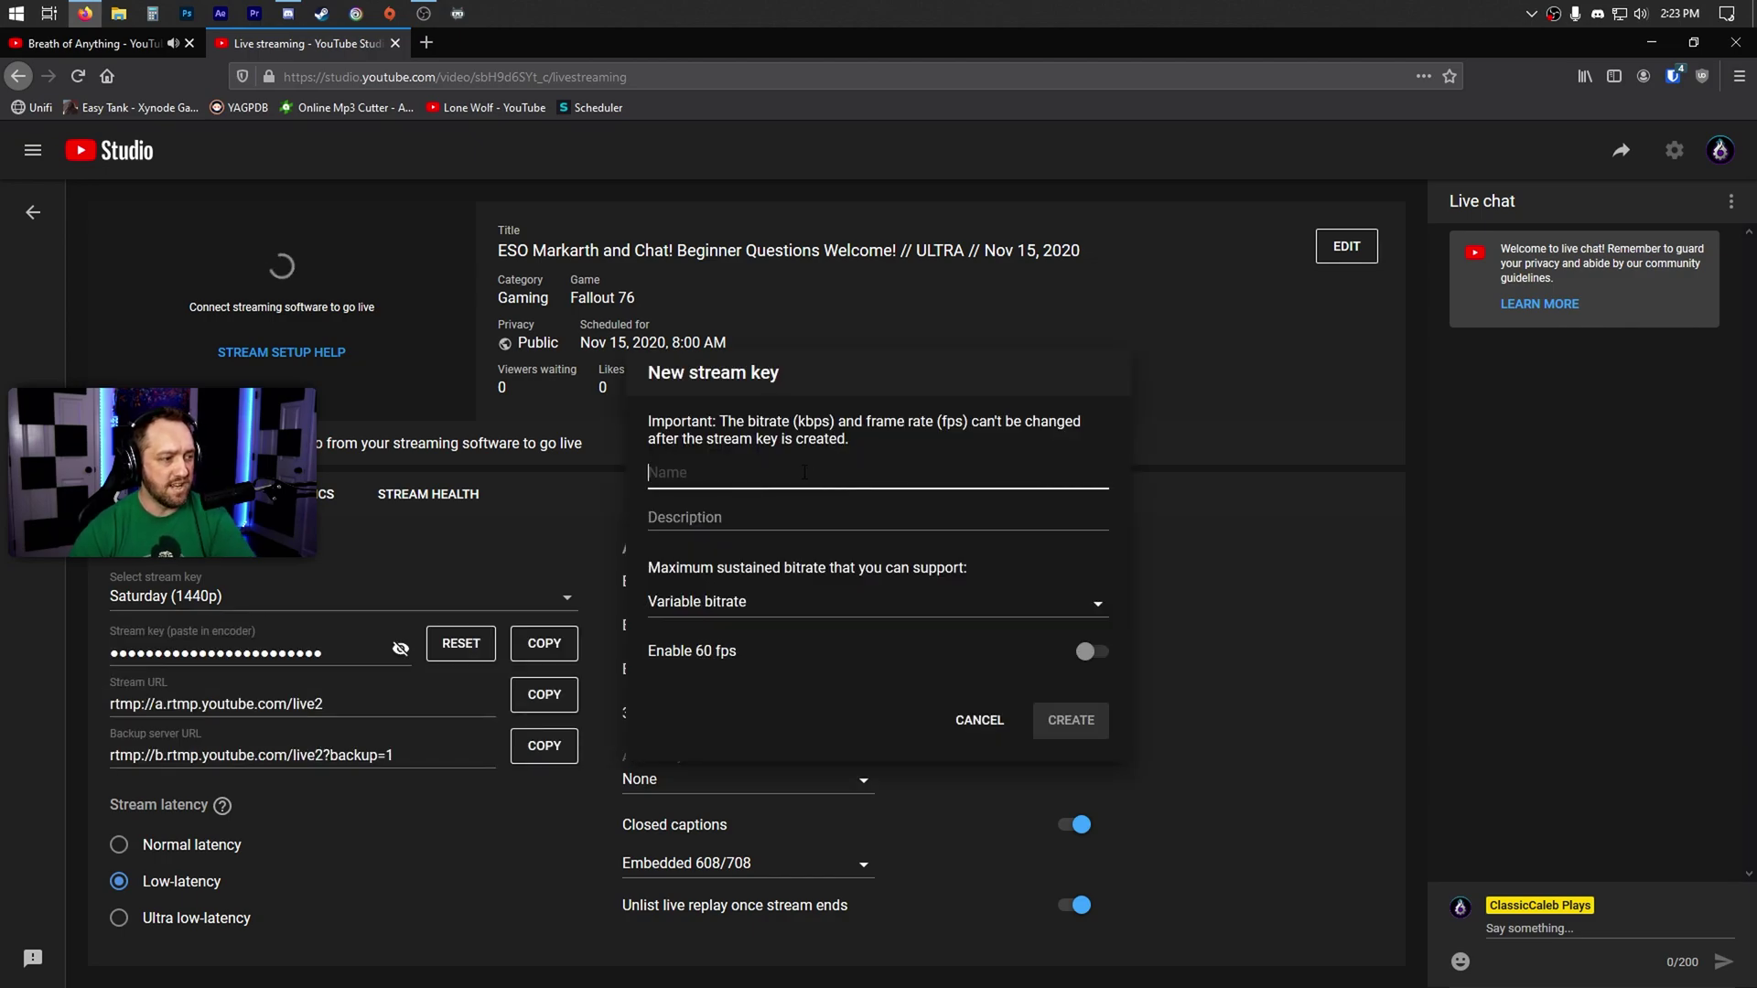
pyautogui.write('Sunday')
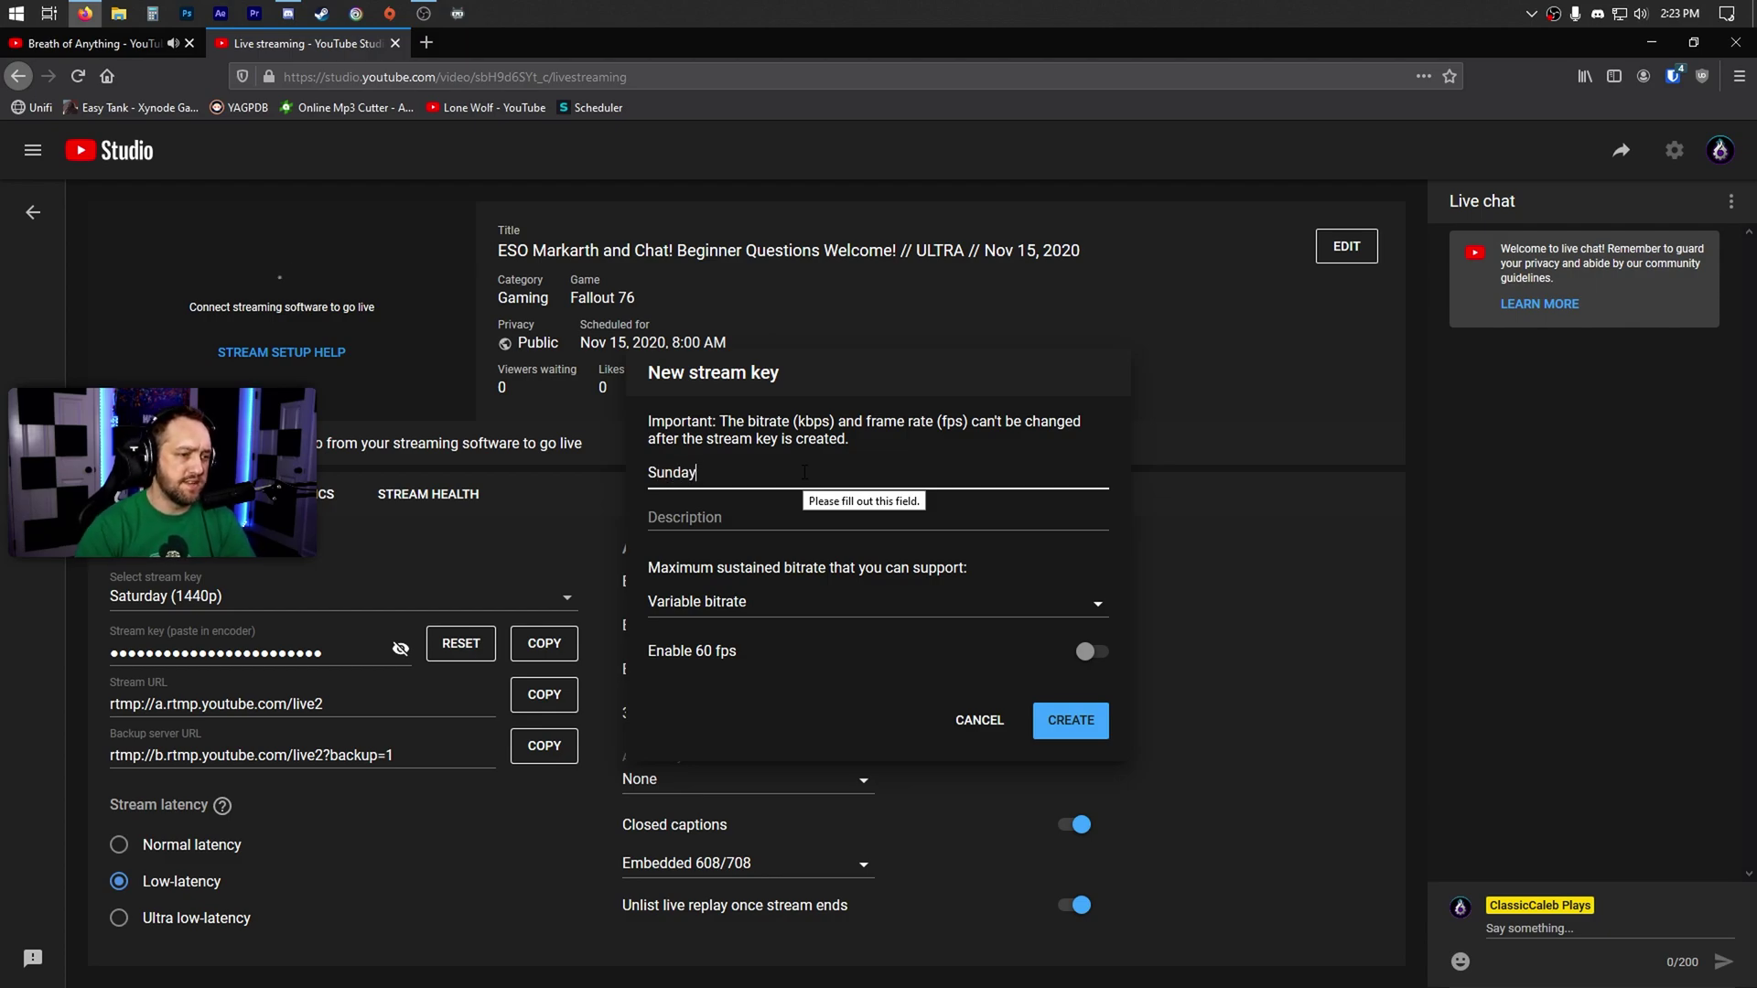
pyautogui.click(754, 518)
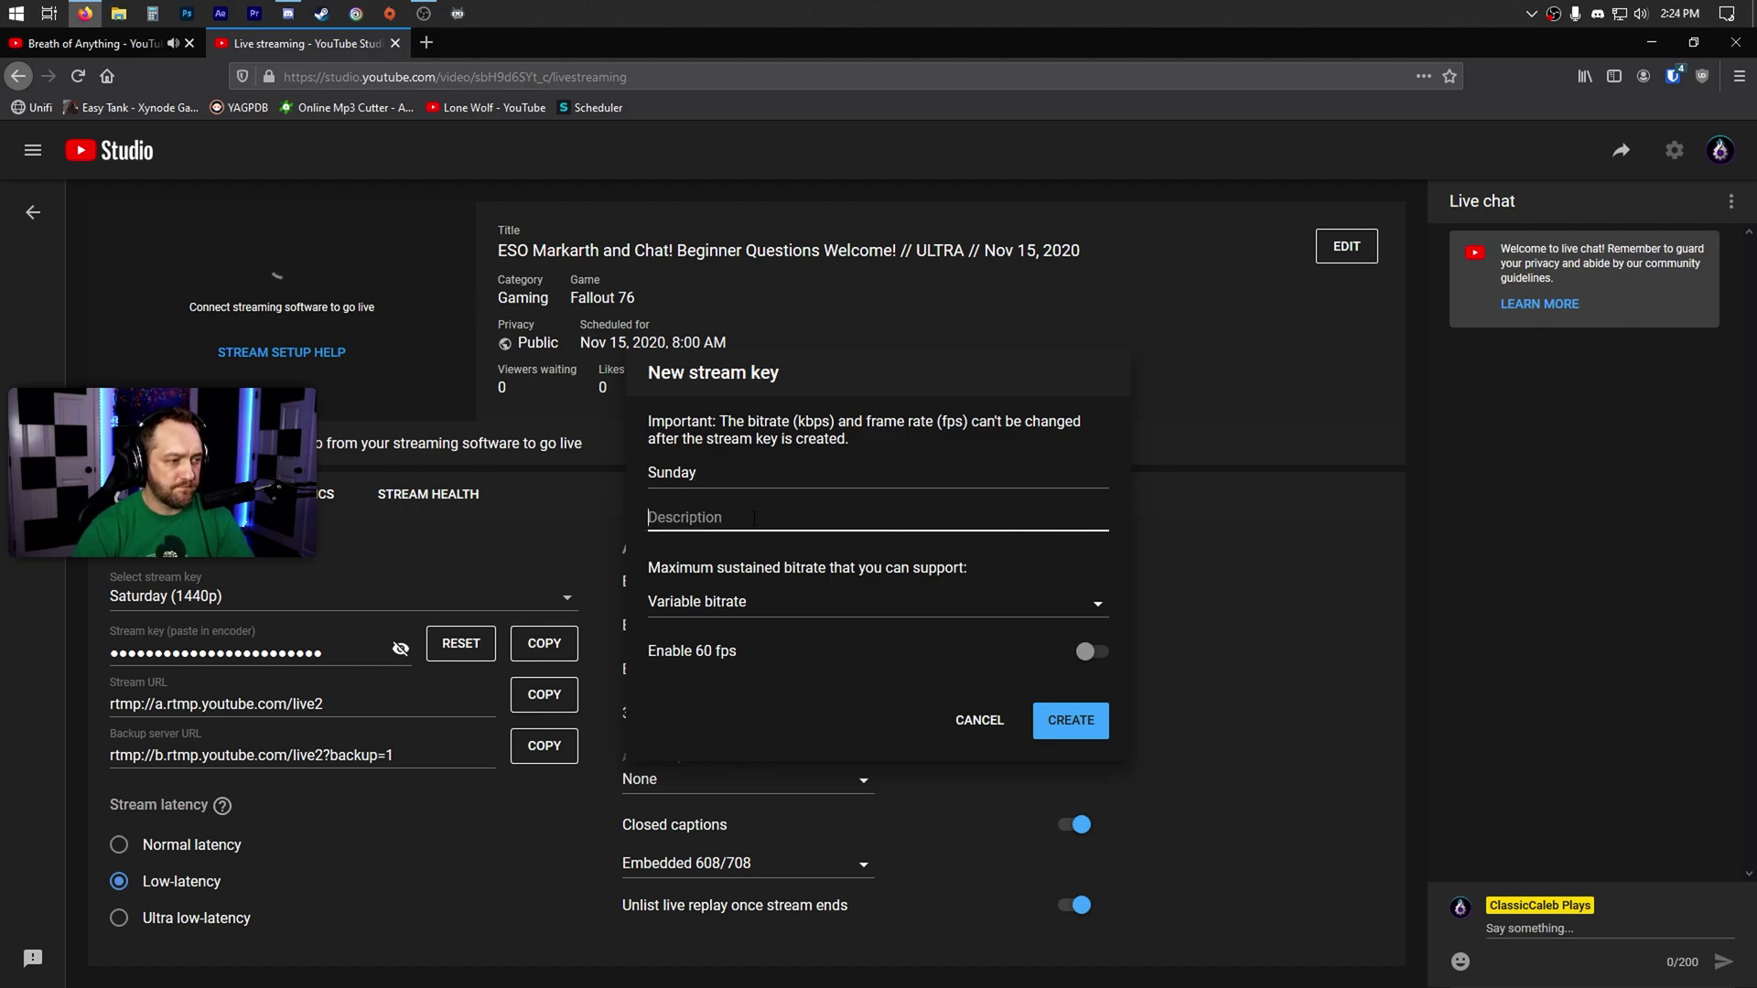
pyautogui.click(786, 473)
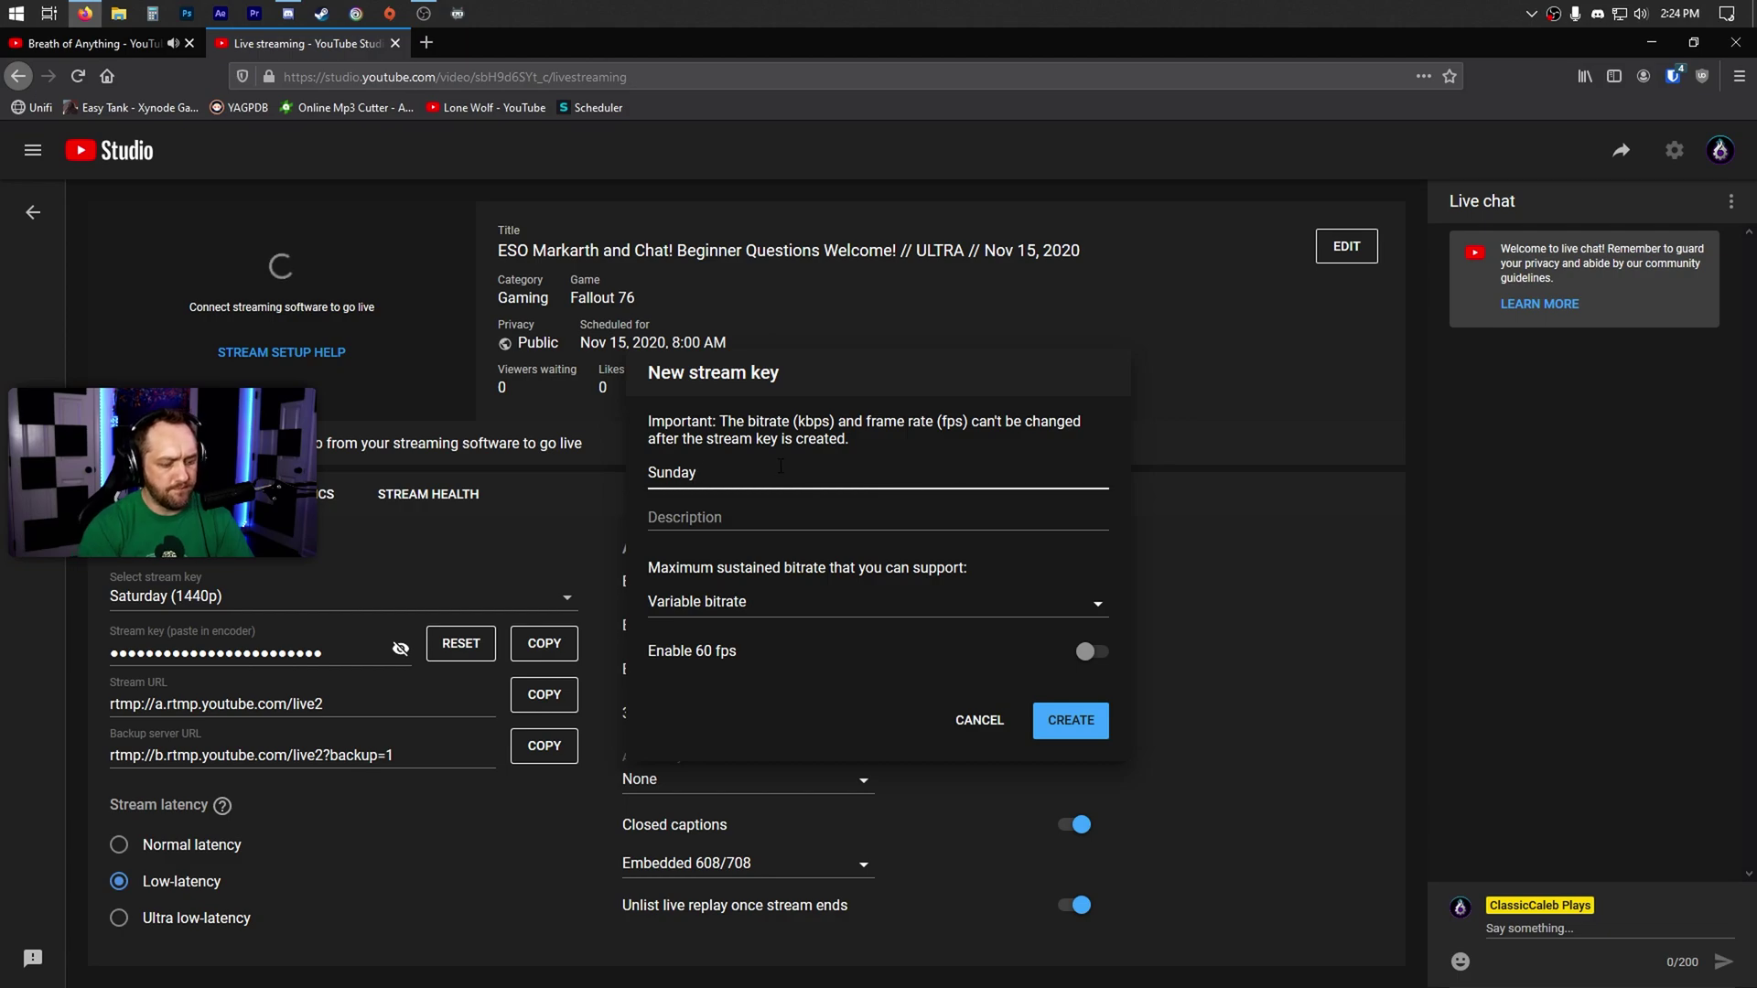
pyautogui.write('(1440')
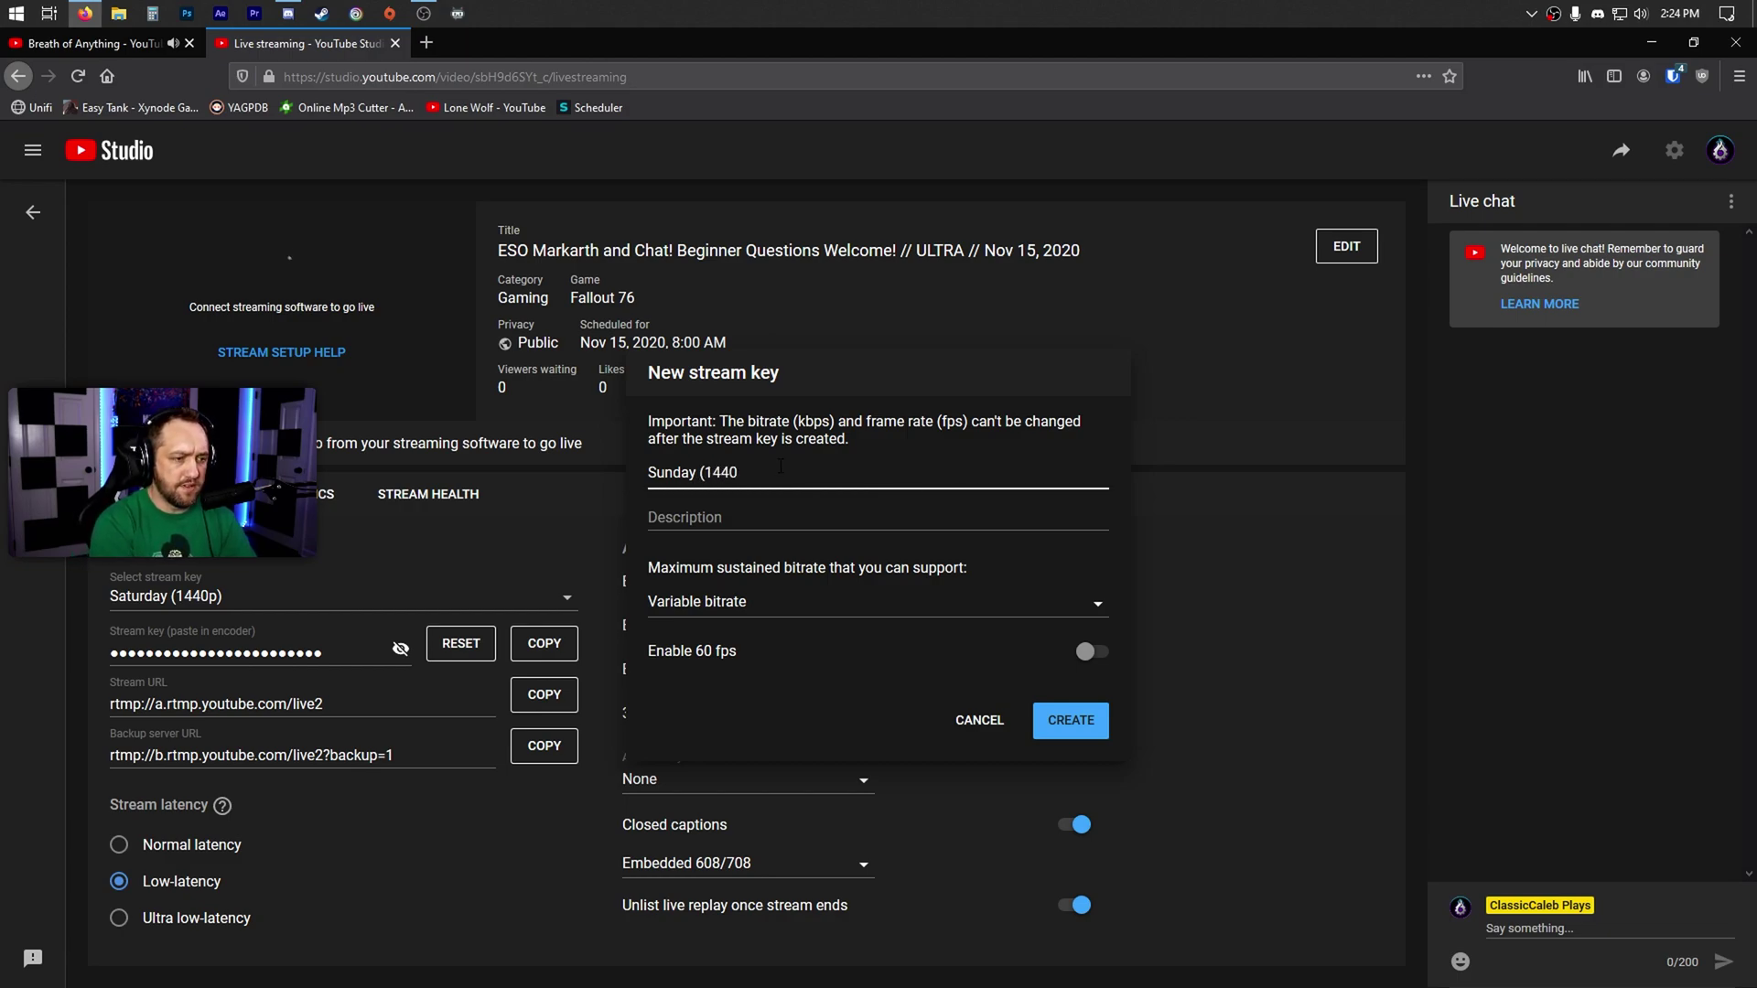
pyautogui.write('p')
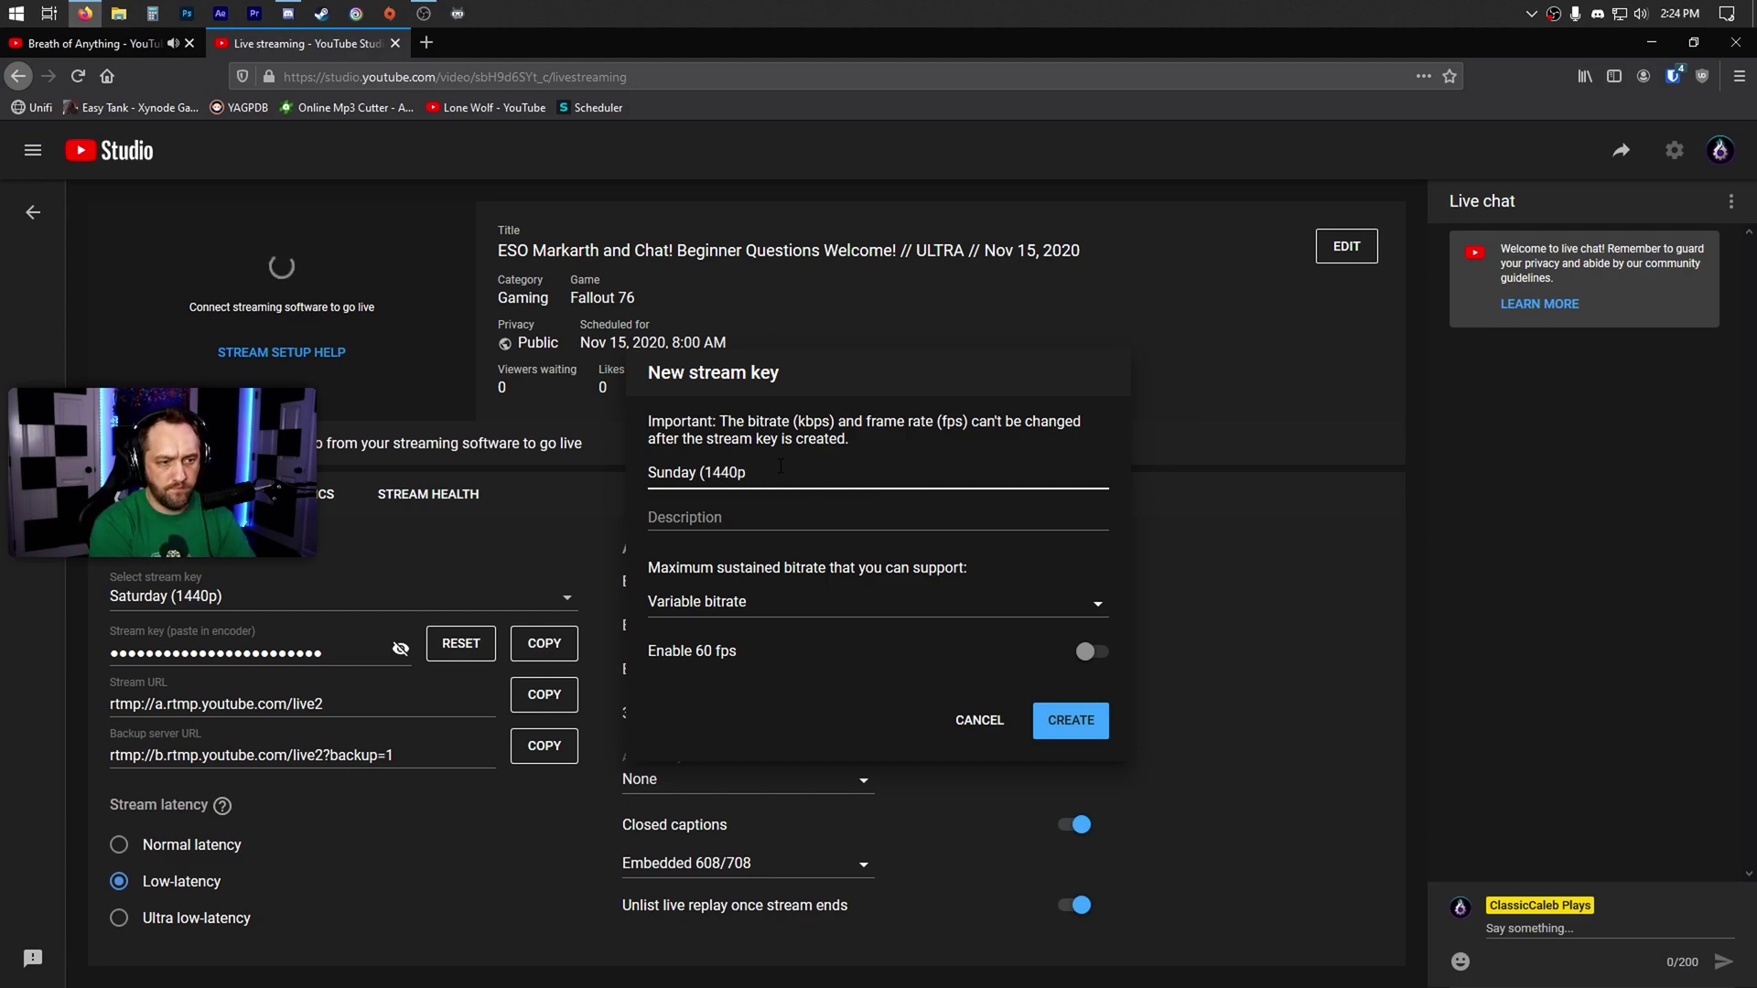
pyautogui.write(')')
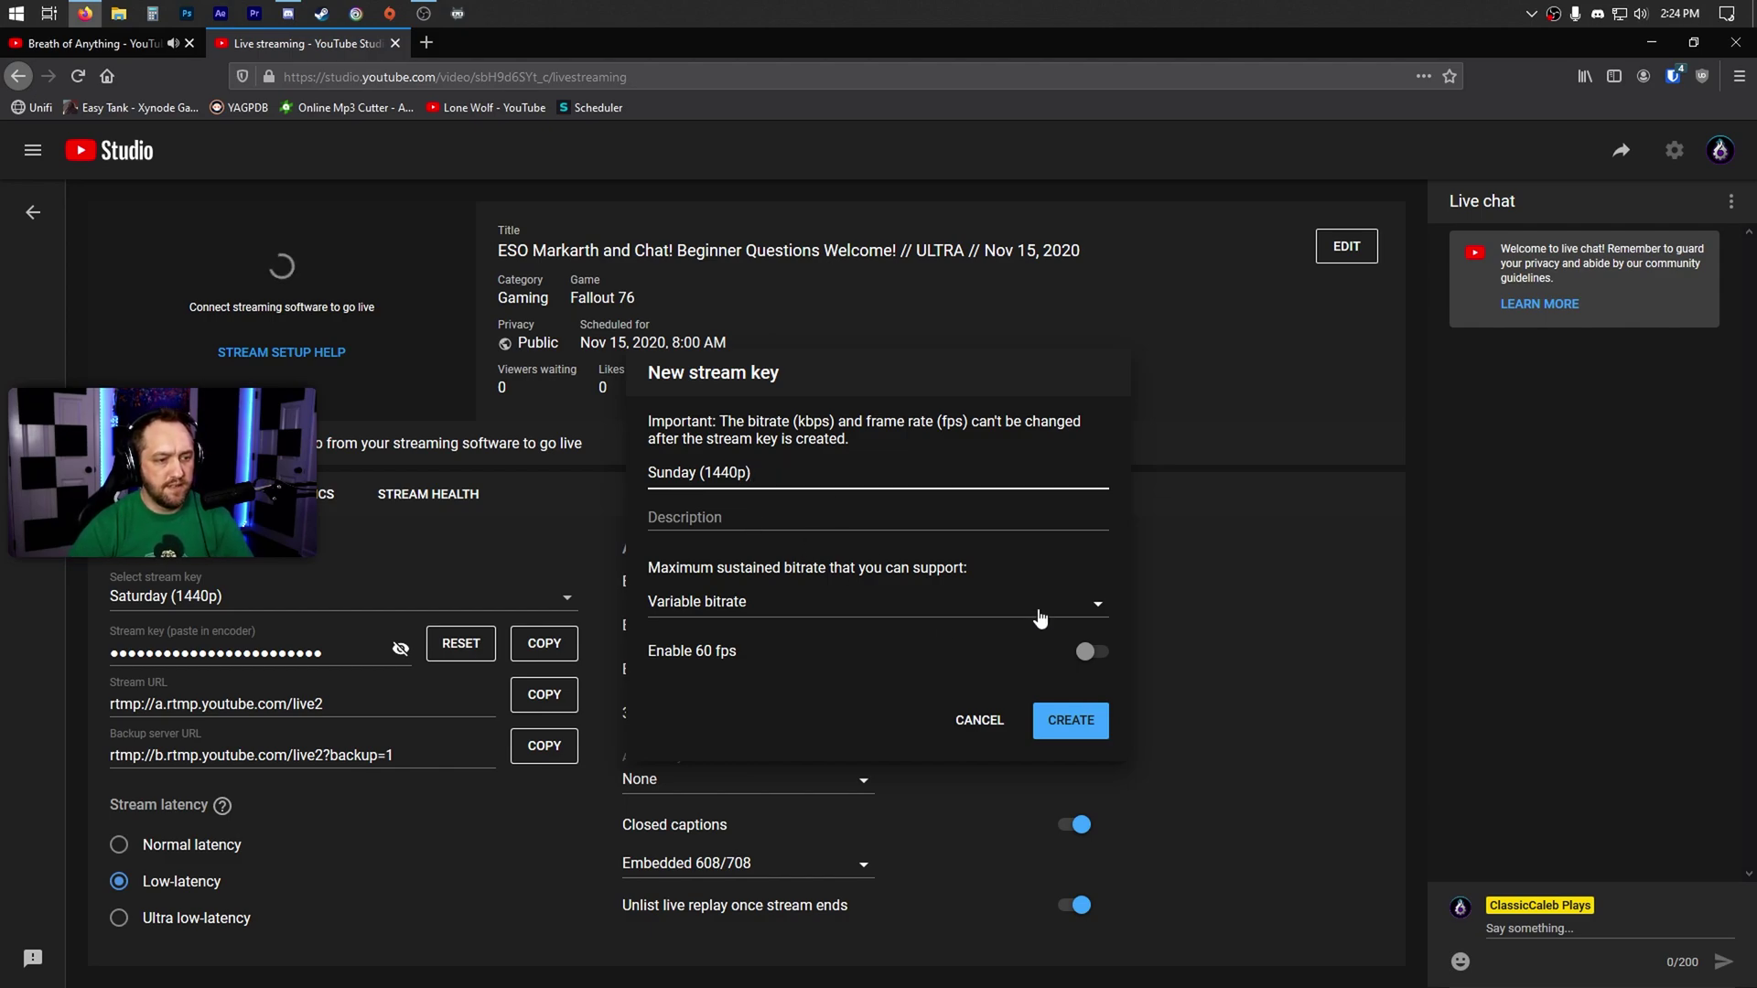
# Set the new key's maximum bitrate to 6 Mbps - 13 Mbps (1440p), enable 60 fps, and create the key
pyautogui.click(1098, 607)
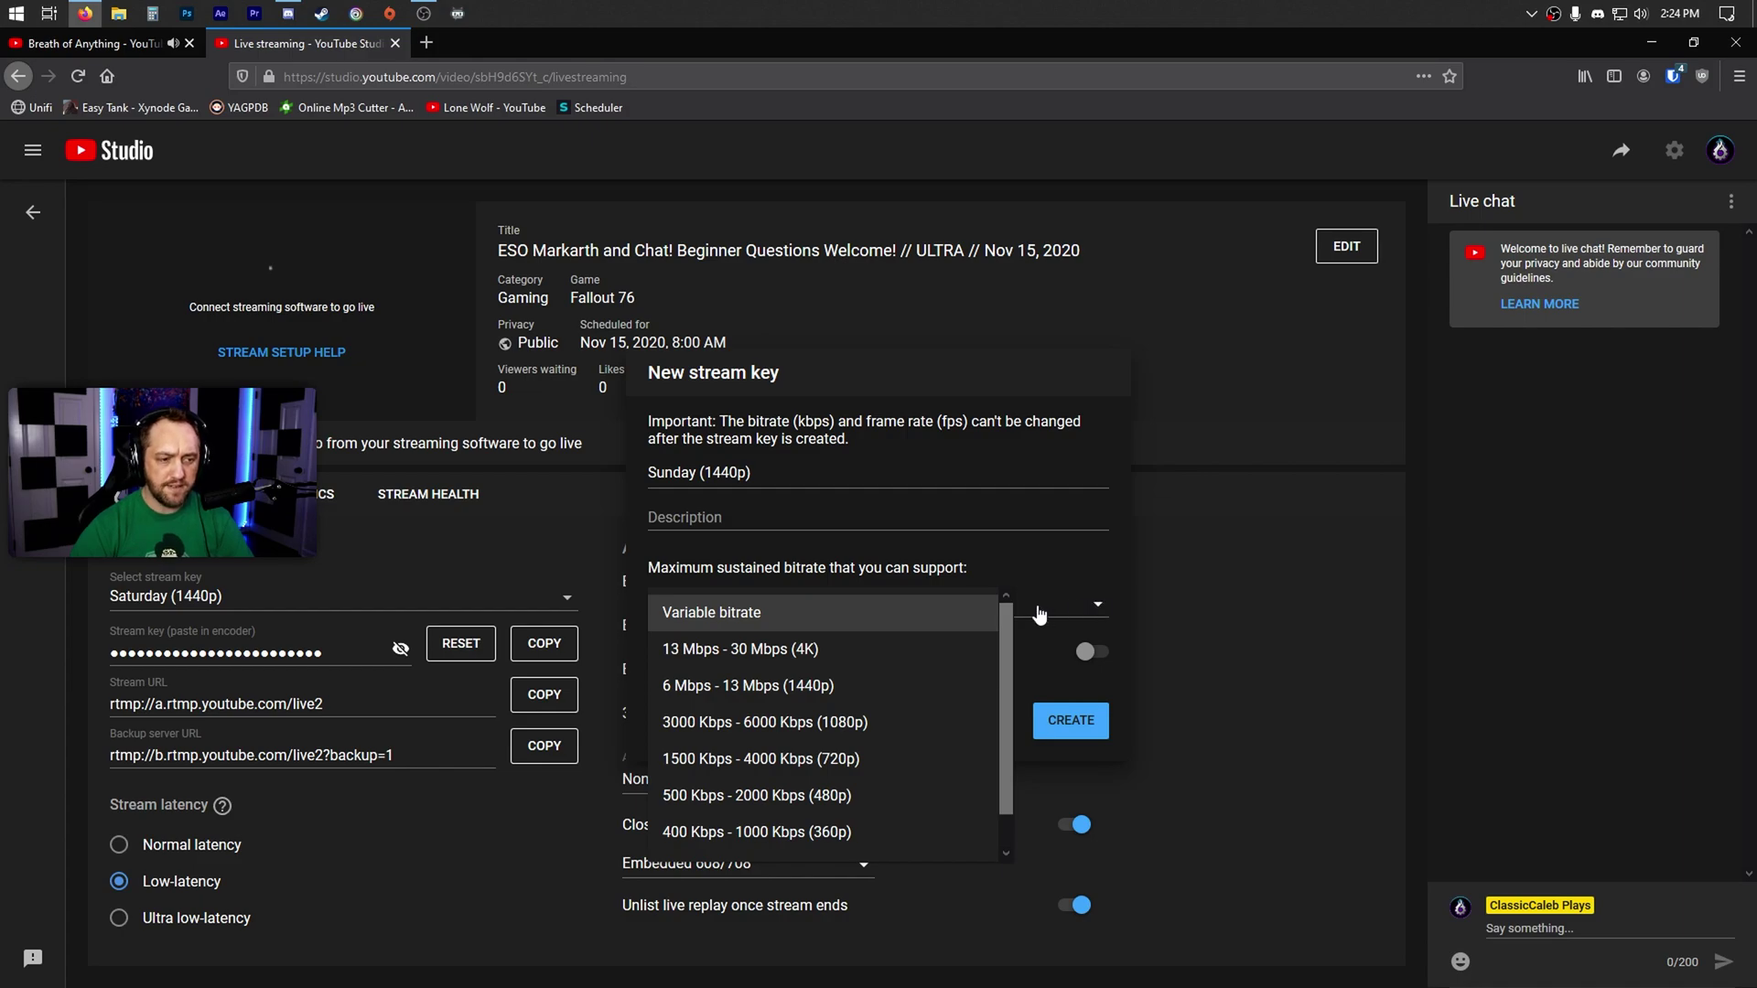
pyautogui.click(827, 687)
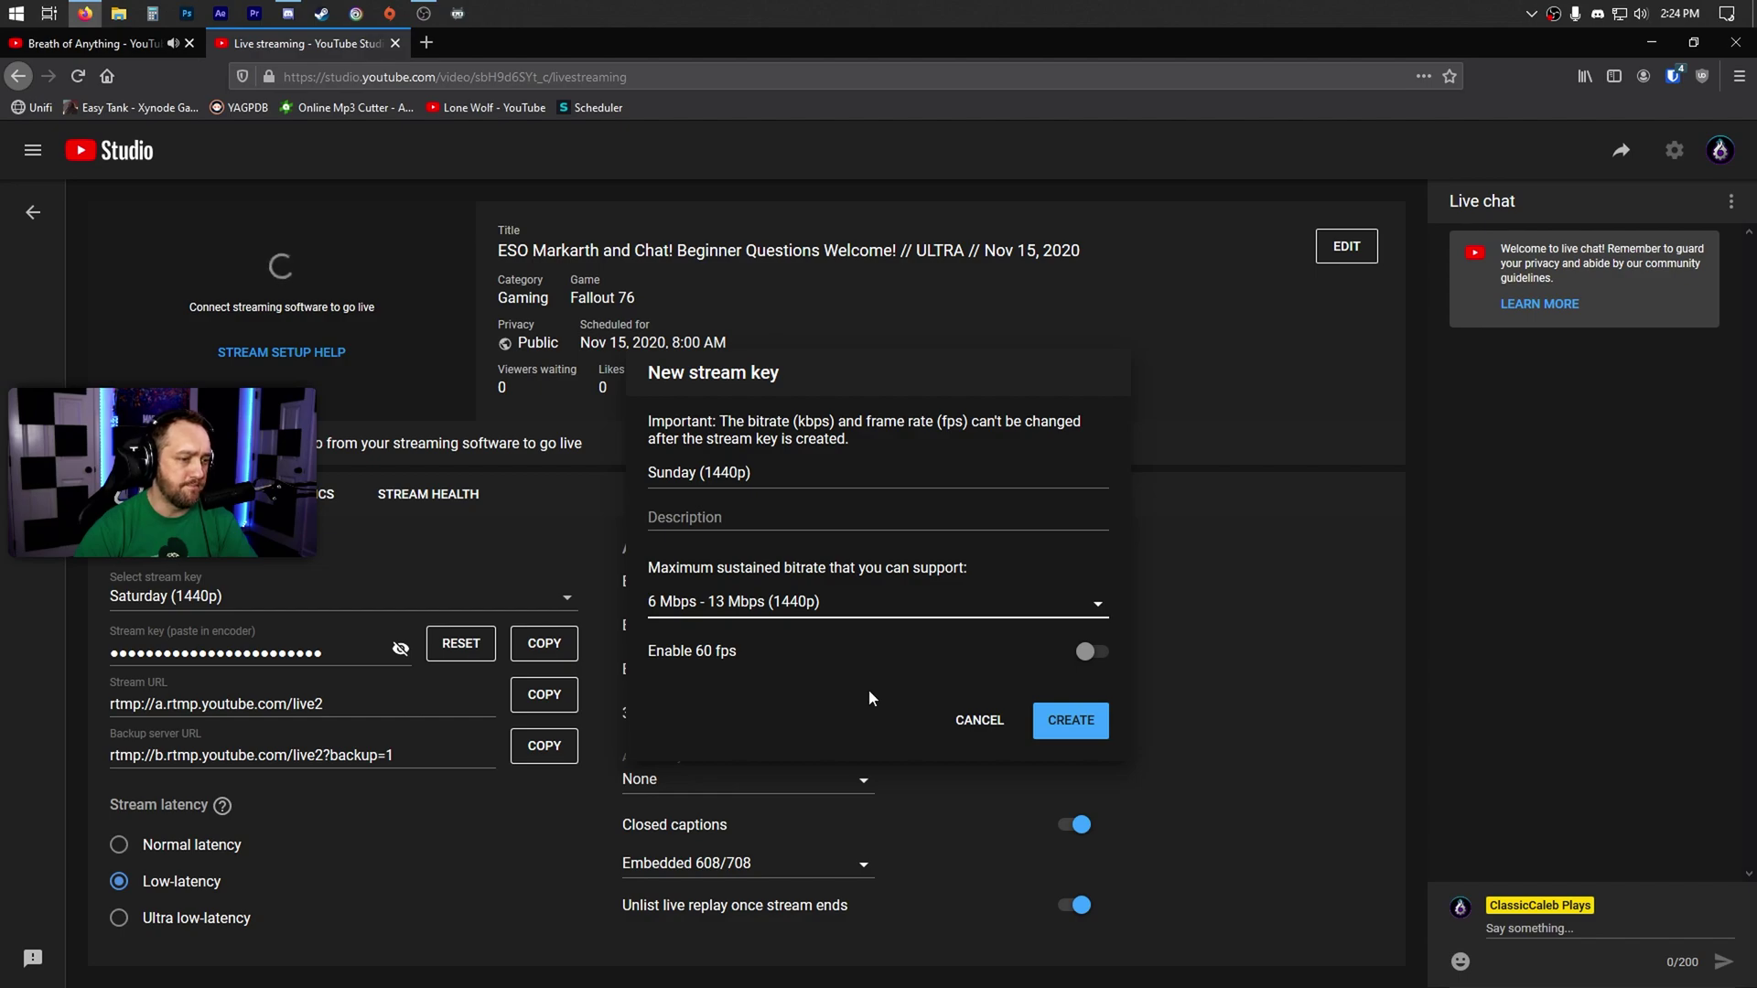
pyautogui.click(1098, 658)
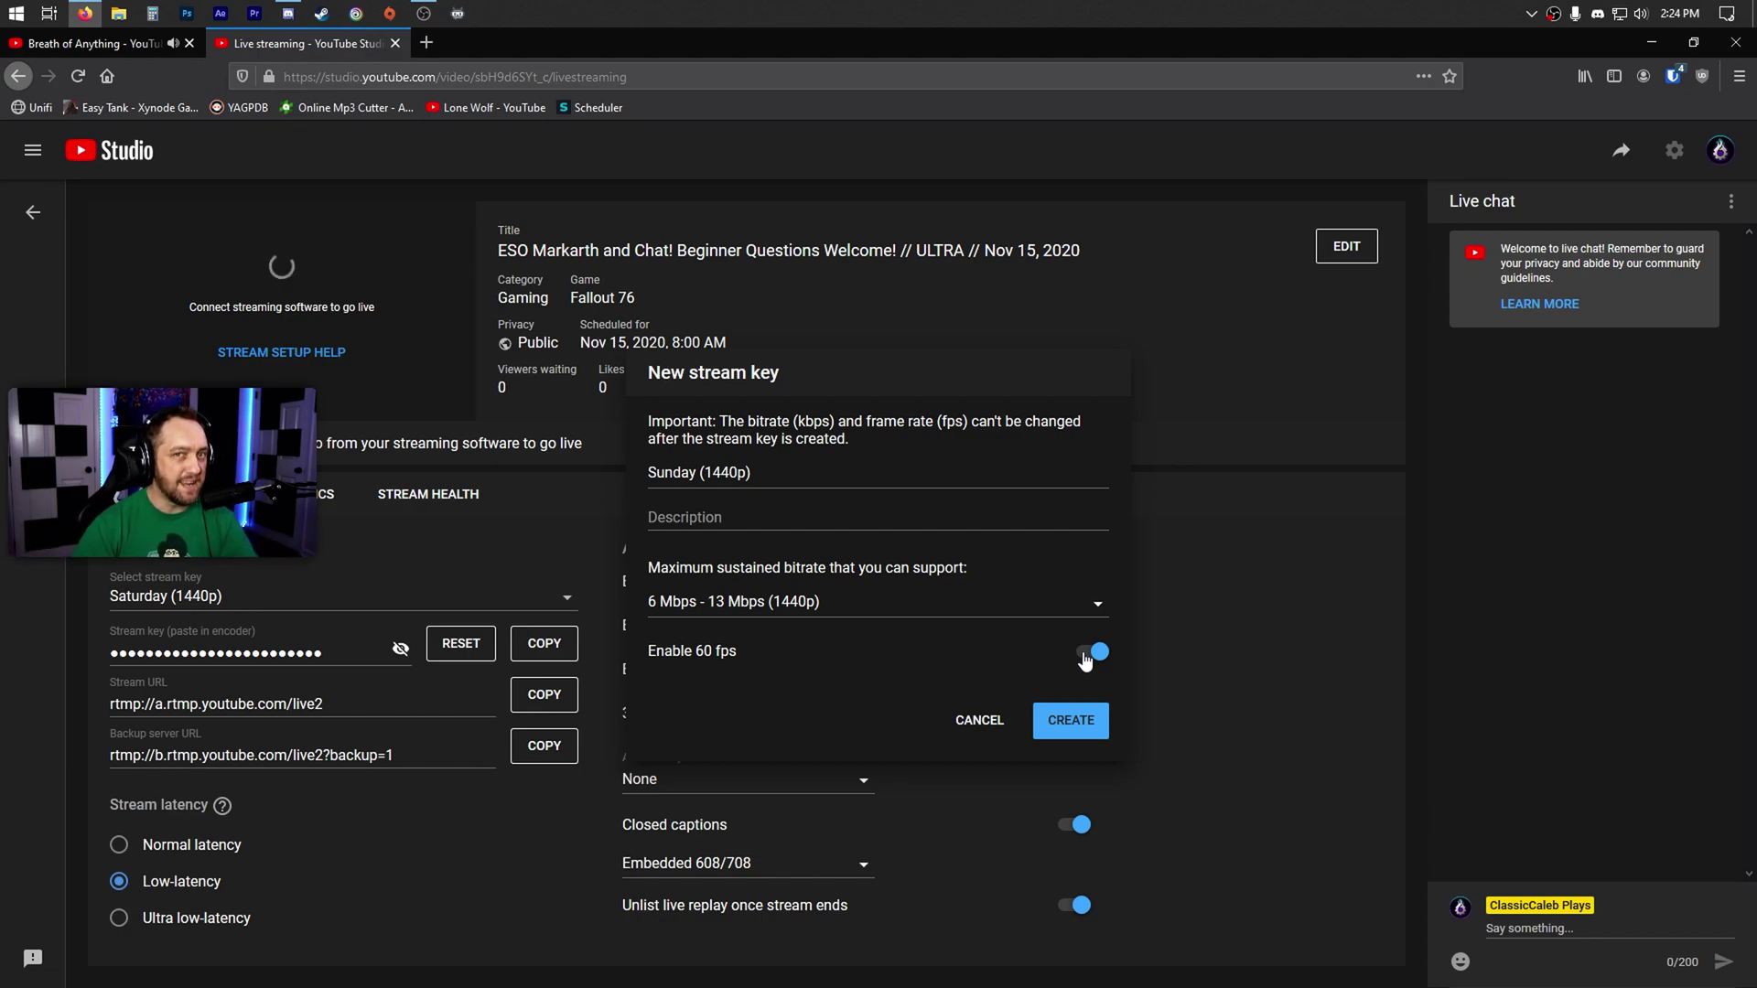
pyautogui.click(1081, 725)
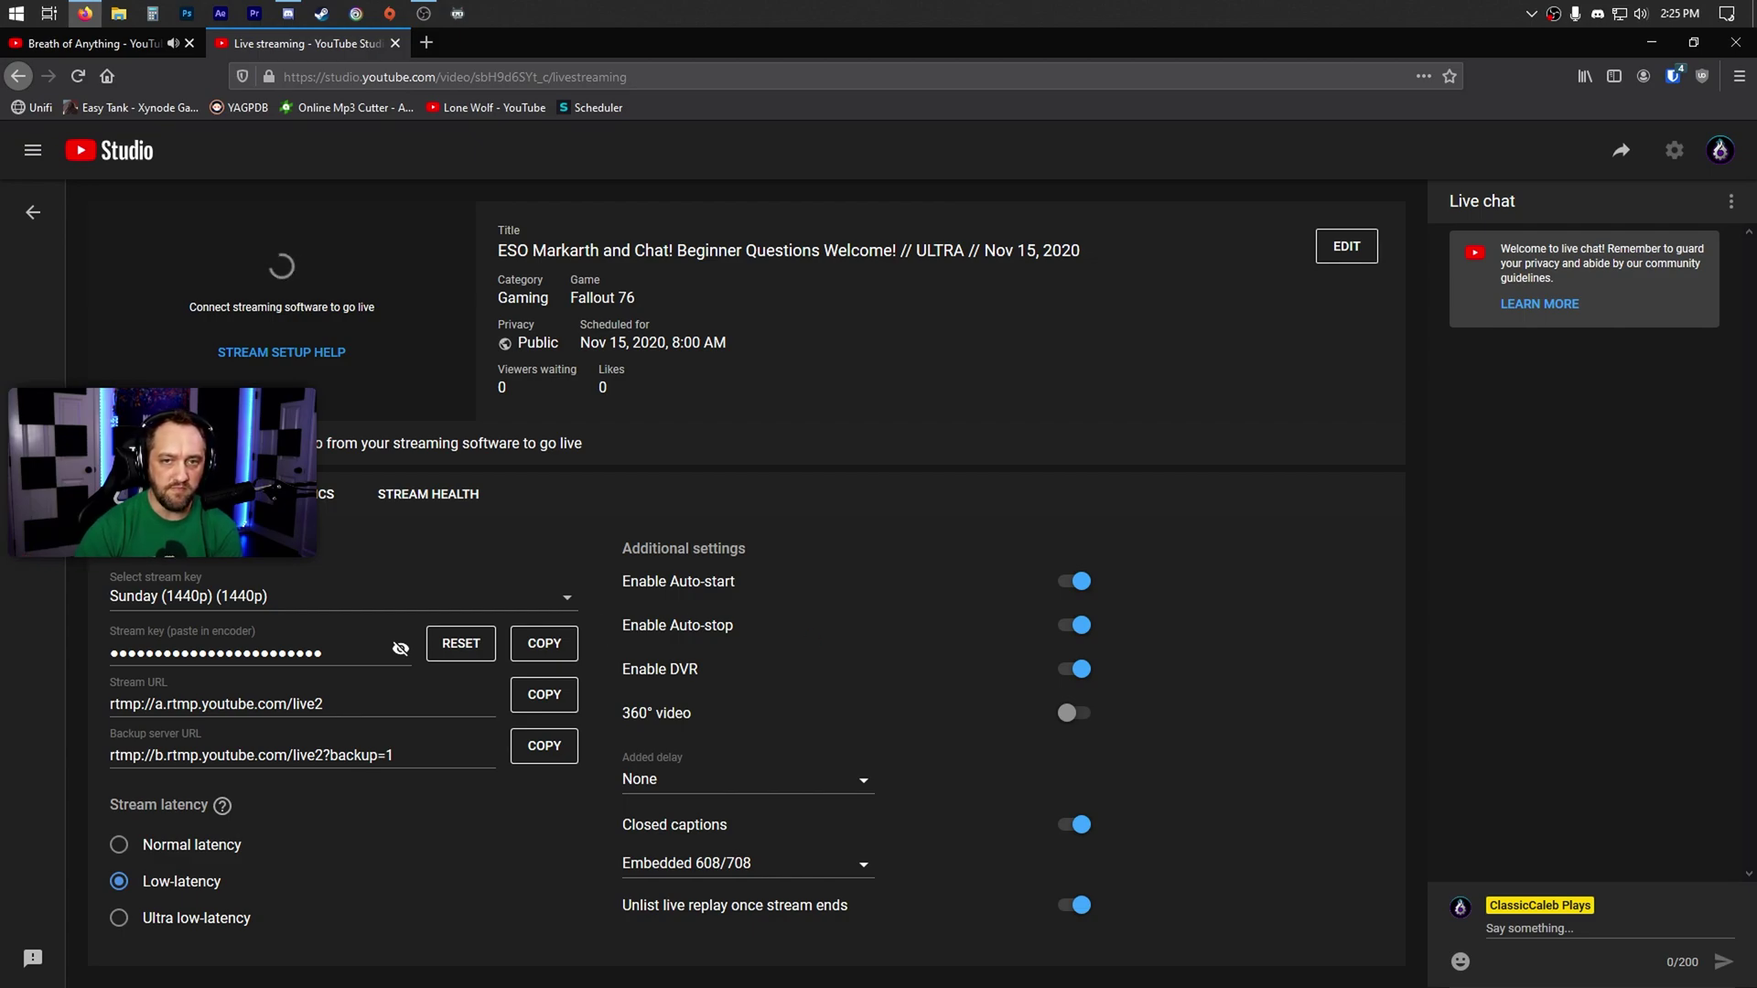
# Switch to OBS to show its stream service and key settings, and copy the new stream key from YouTube Studio
pyautogui.hotkey('alt', 'Tab')
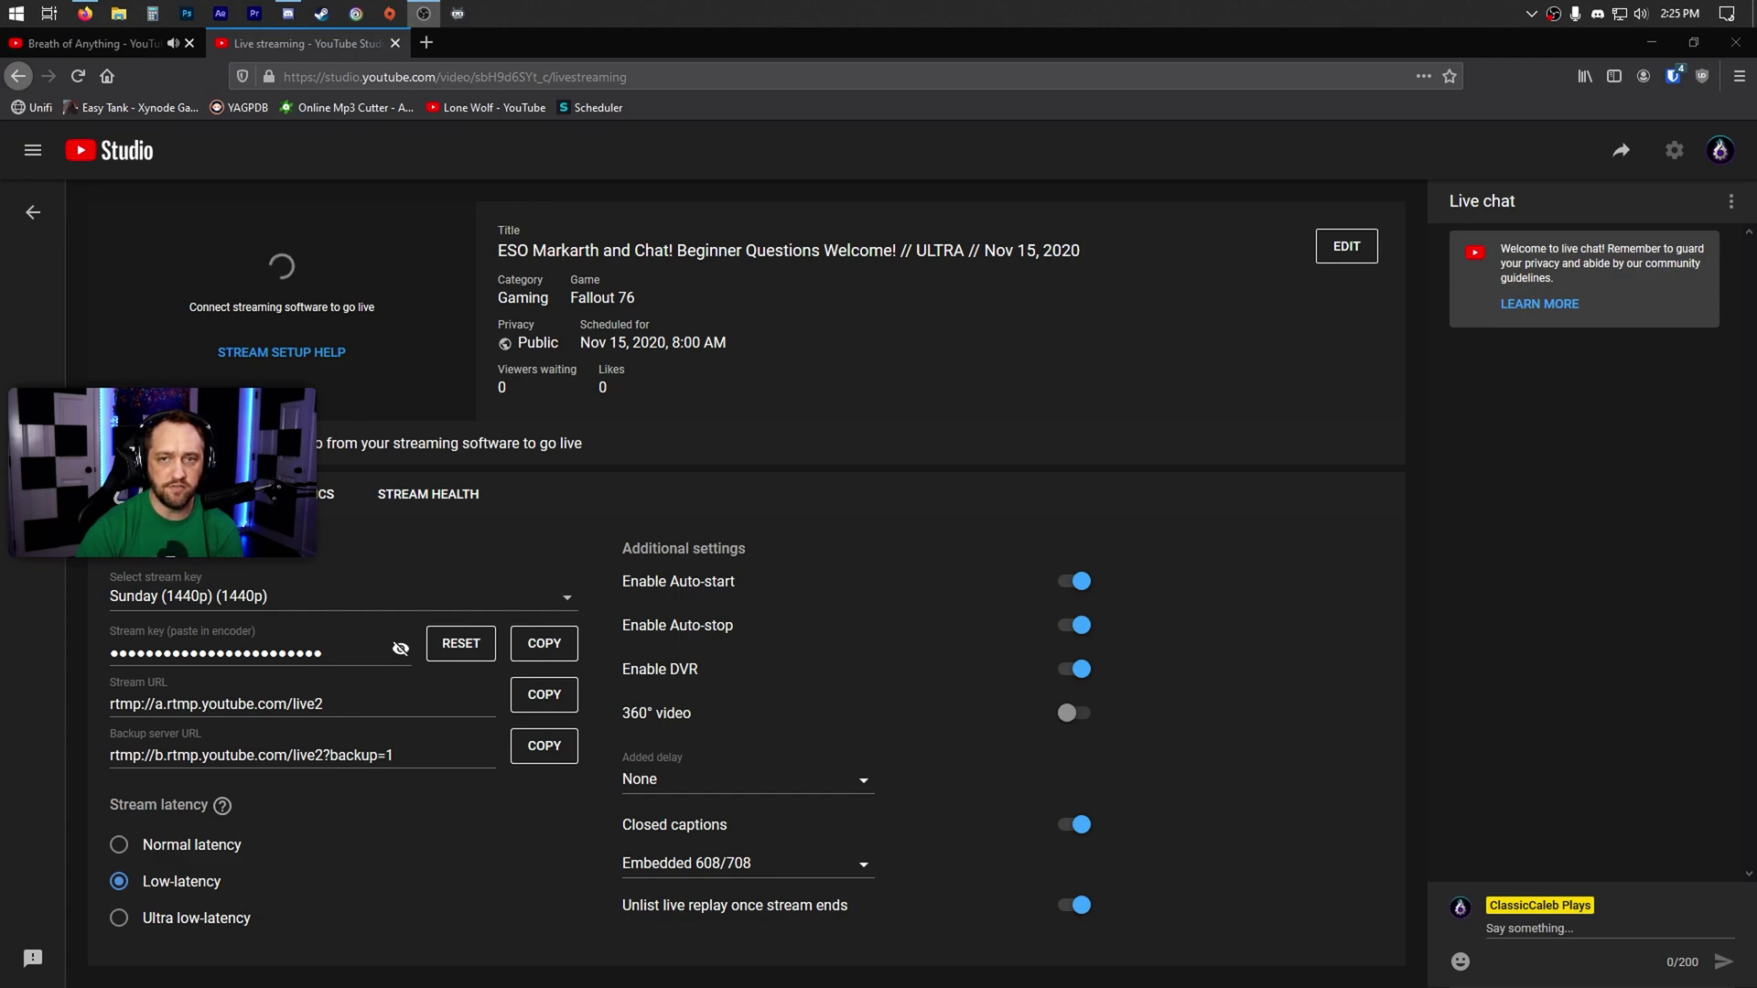
pyautogui.moveTo(1756, 205); pyautogui.dragTo(844, 180)
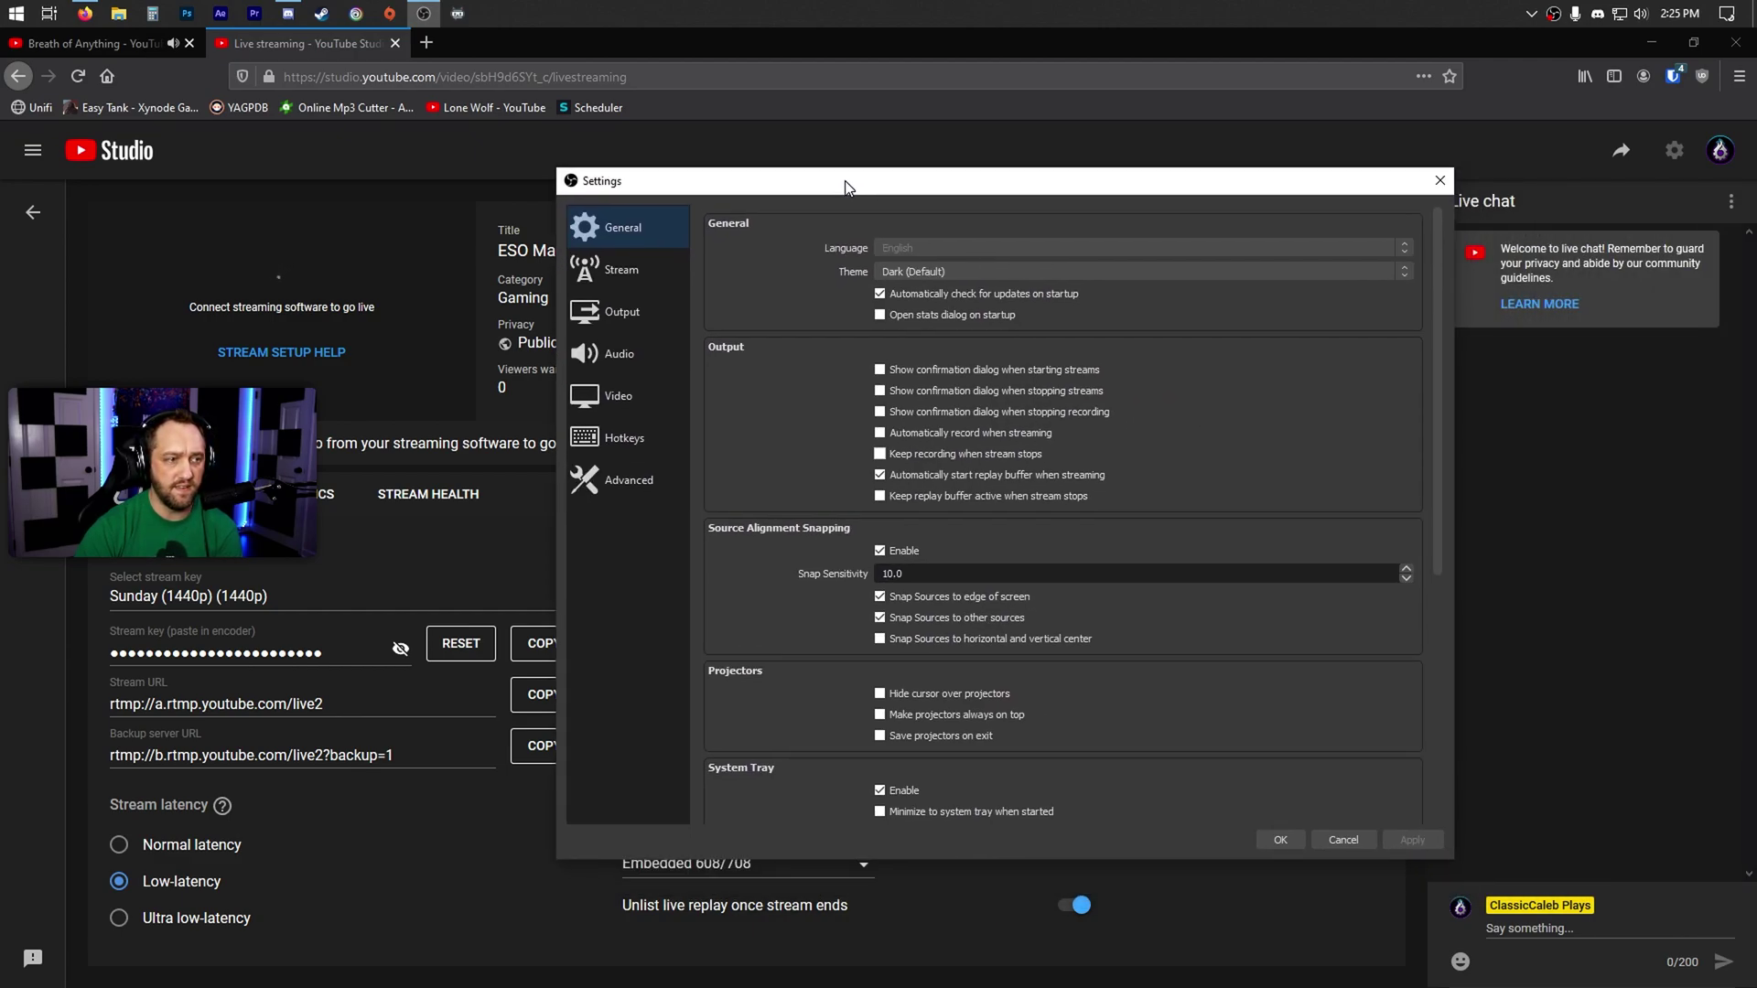
pyautogui.click(630, 274)
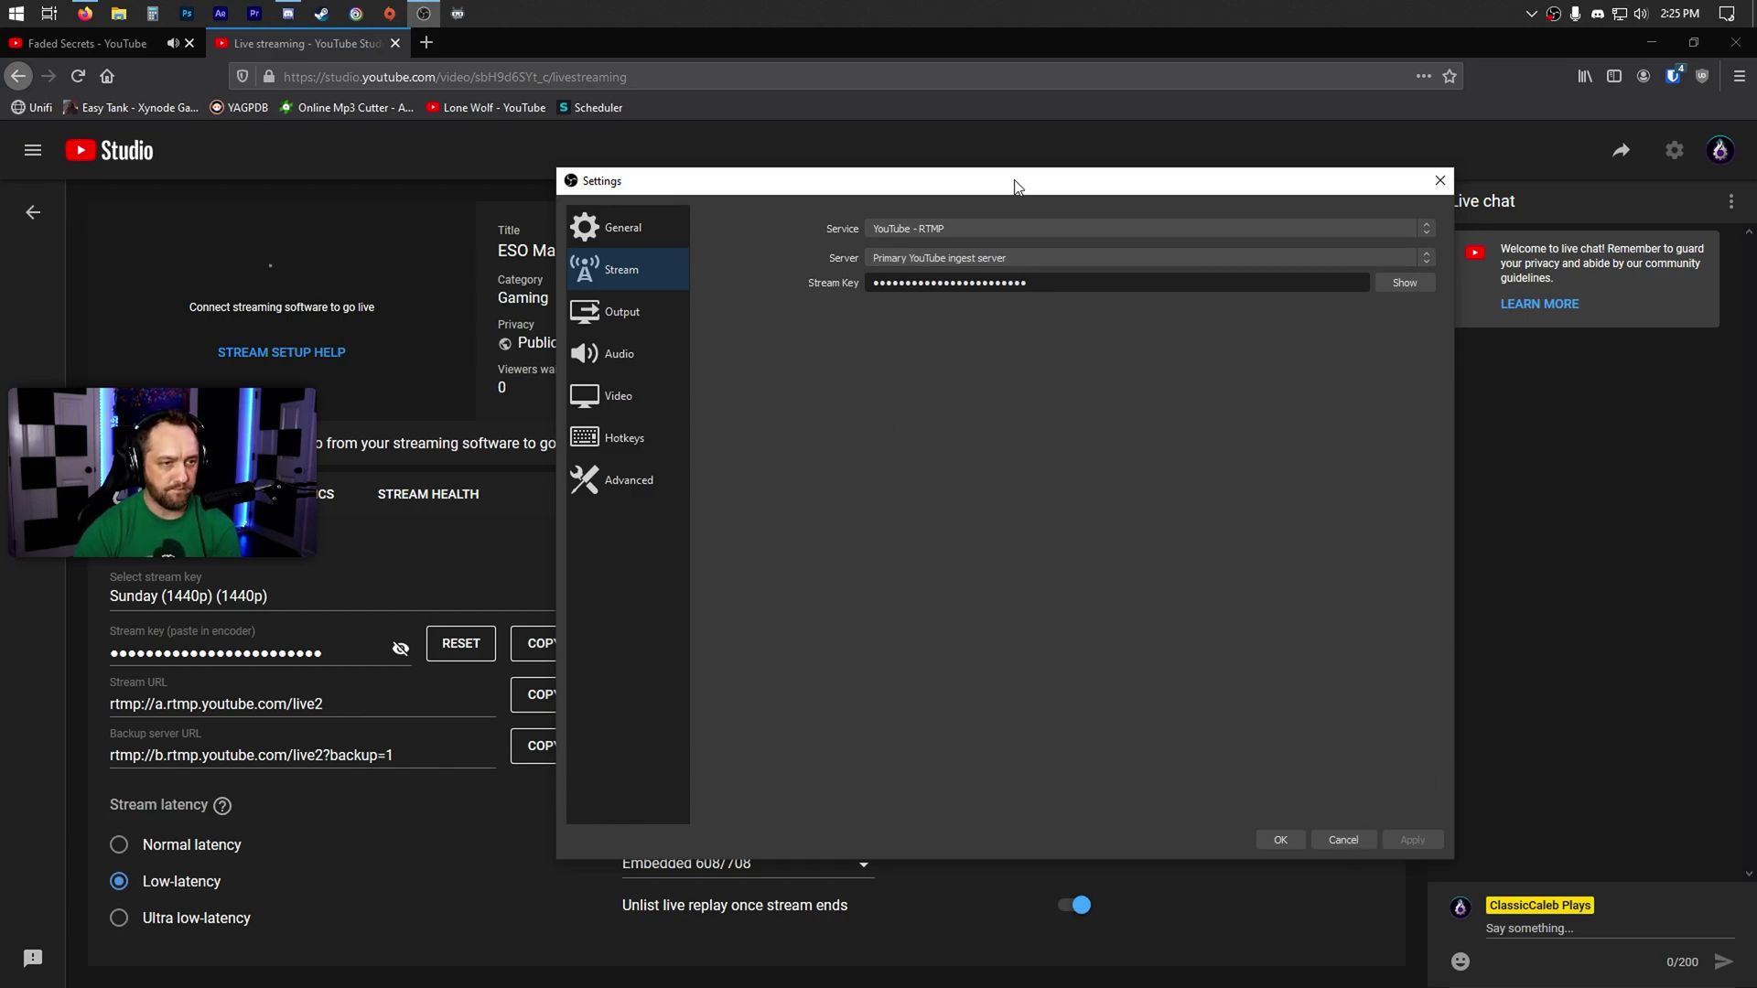
pyautogui.moveTo(1012, 184); pyautogui.dragTo(1012, 0)
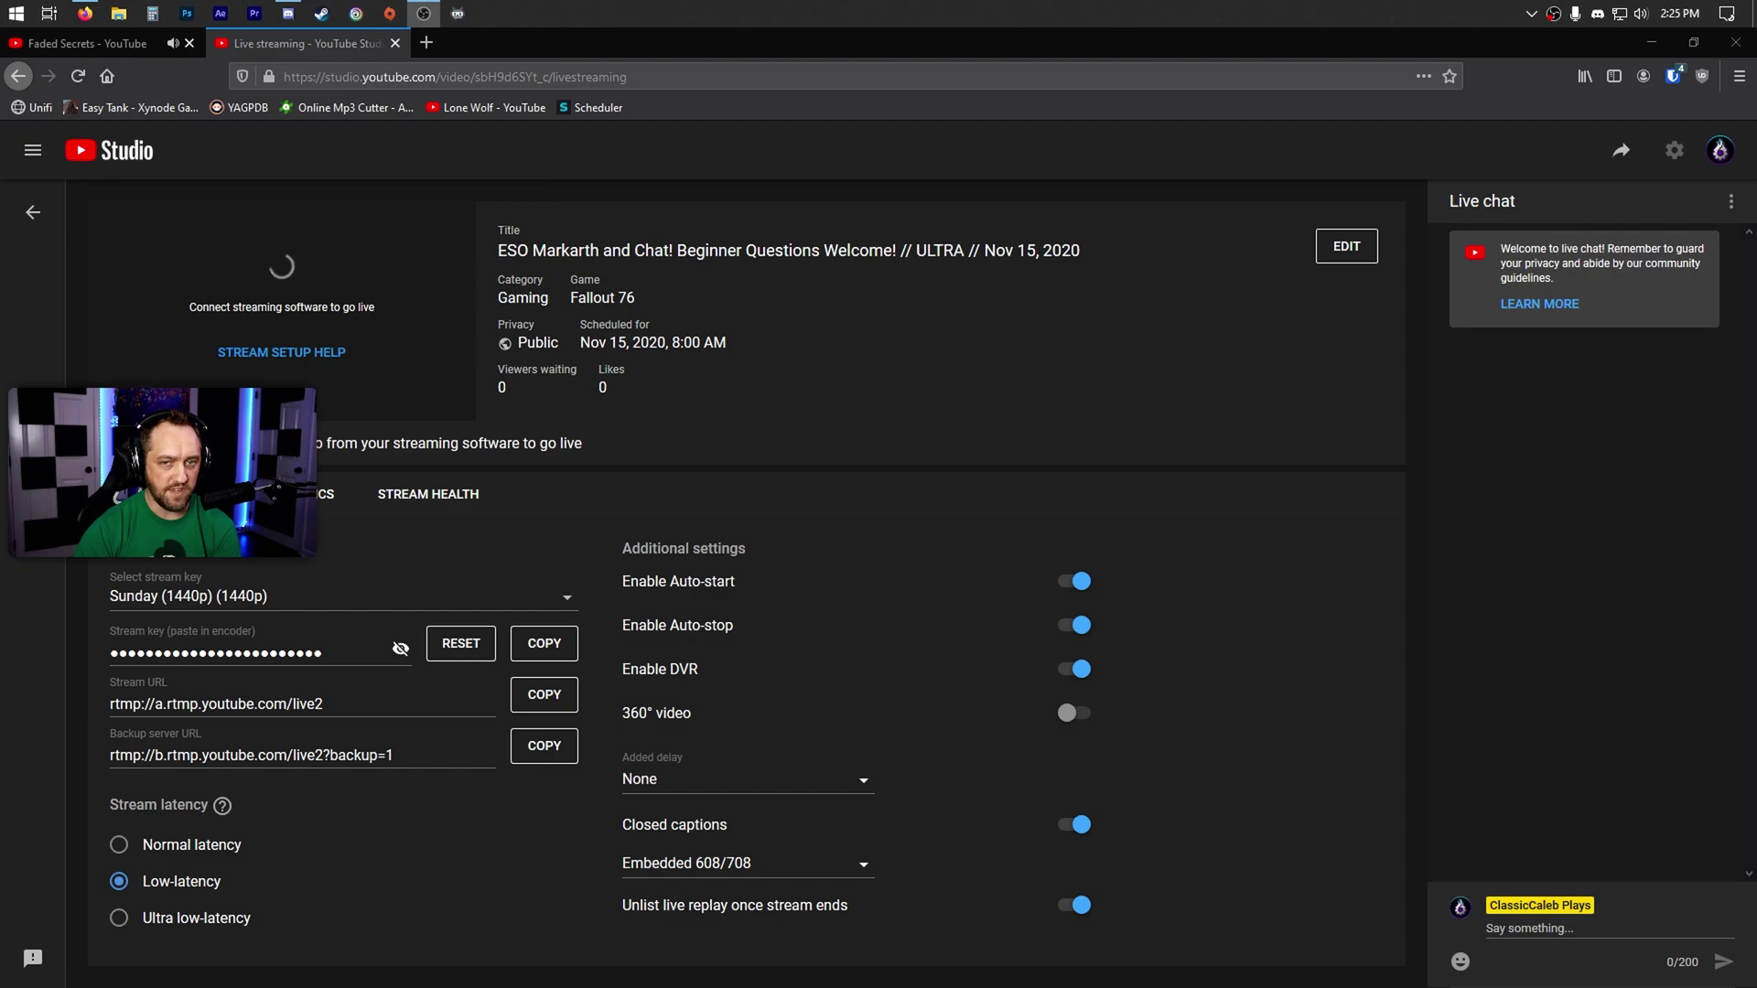
pyautogui.click(553, 649)
pyautogui.moveTo(1756, 169)
pyautogui.mouseDown()
pyautogui.moveTo(1263, 160)
pyautogui.moveTo(1756, 172)
pyautogui.mouseUp()
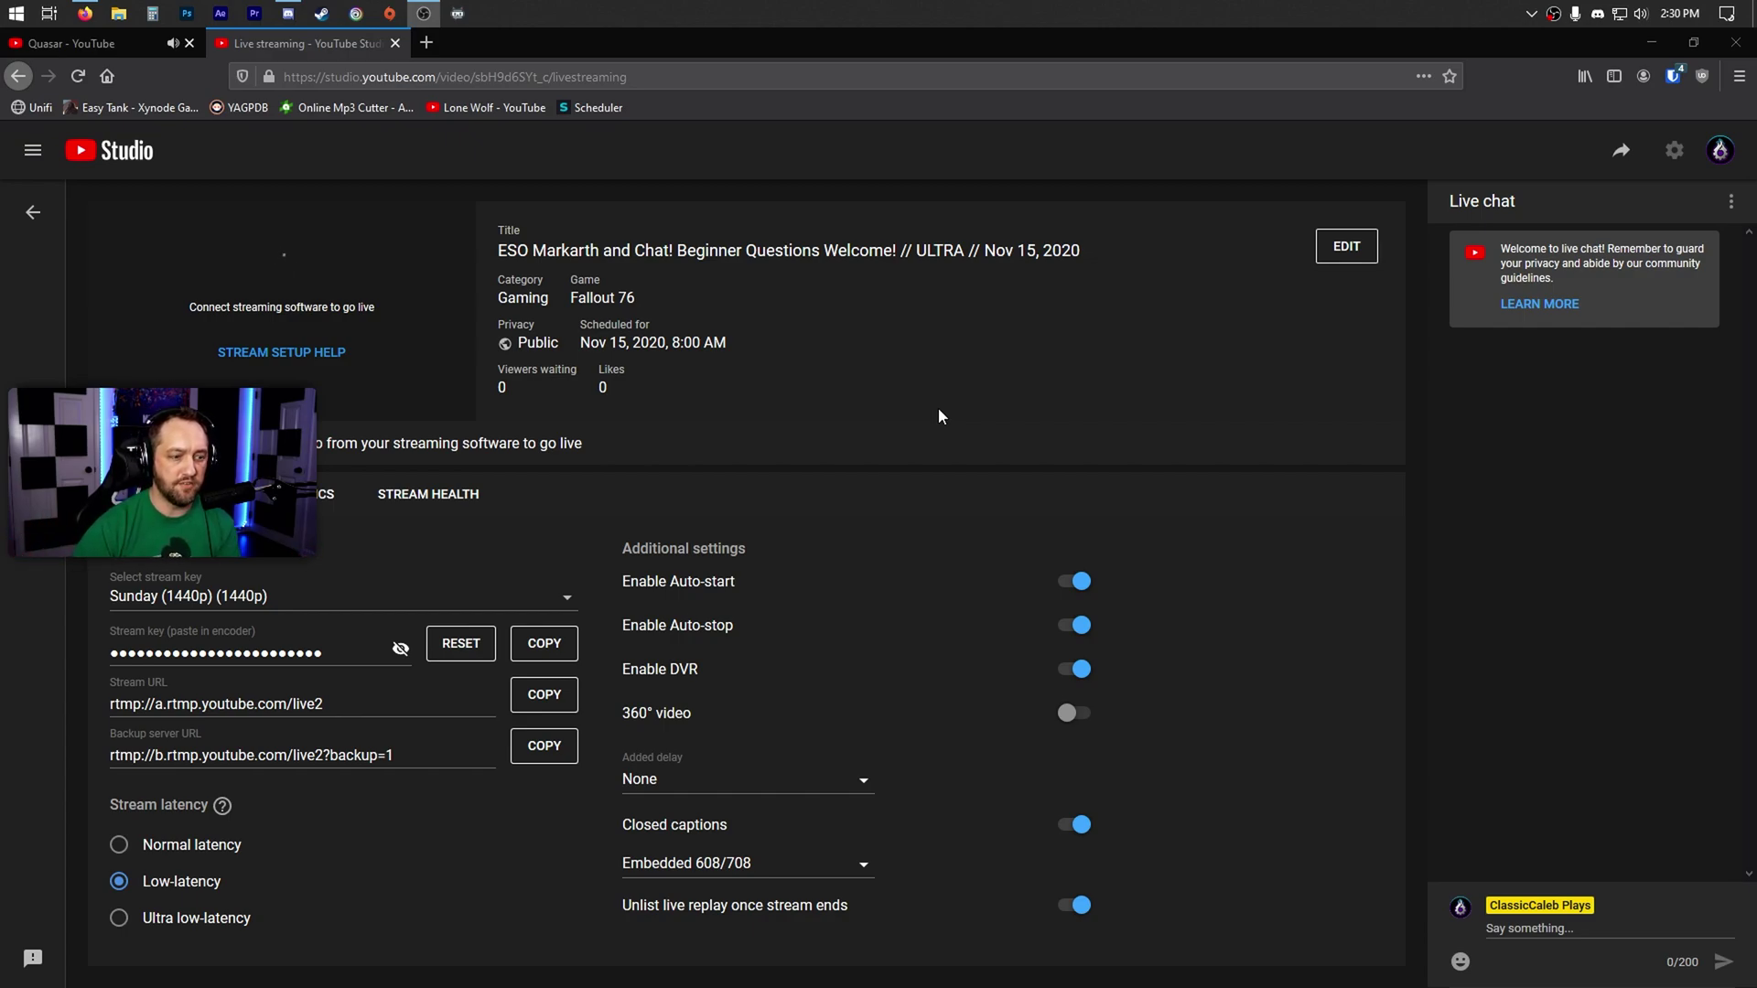
# Return to the scheduled stream list and view the channel page's upcoming live stream in a new tab
pyautogui.click(34, 216)
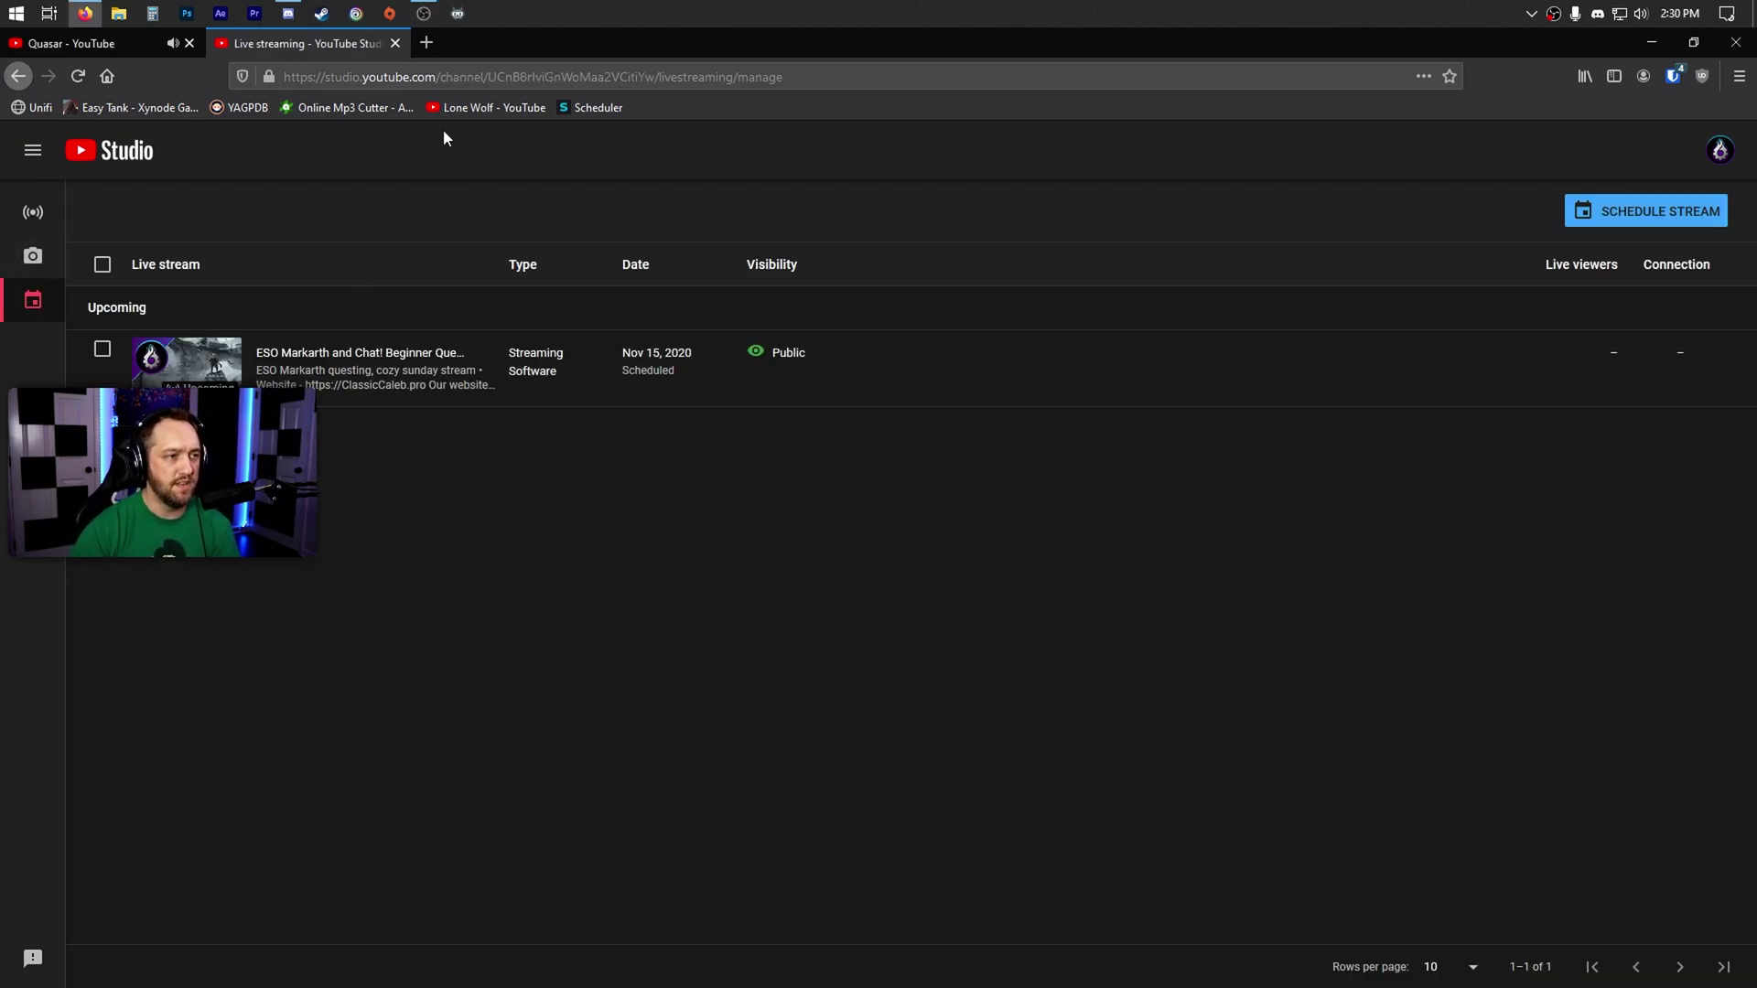
pyautogui.click(1720, 149)
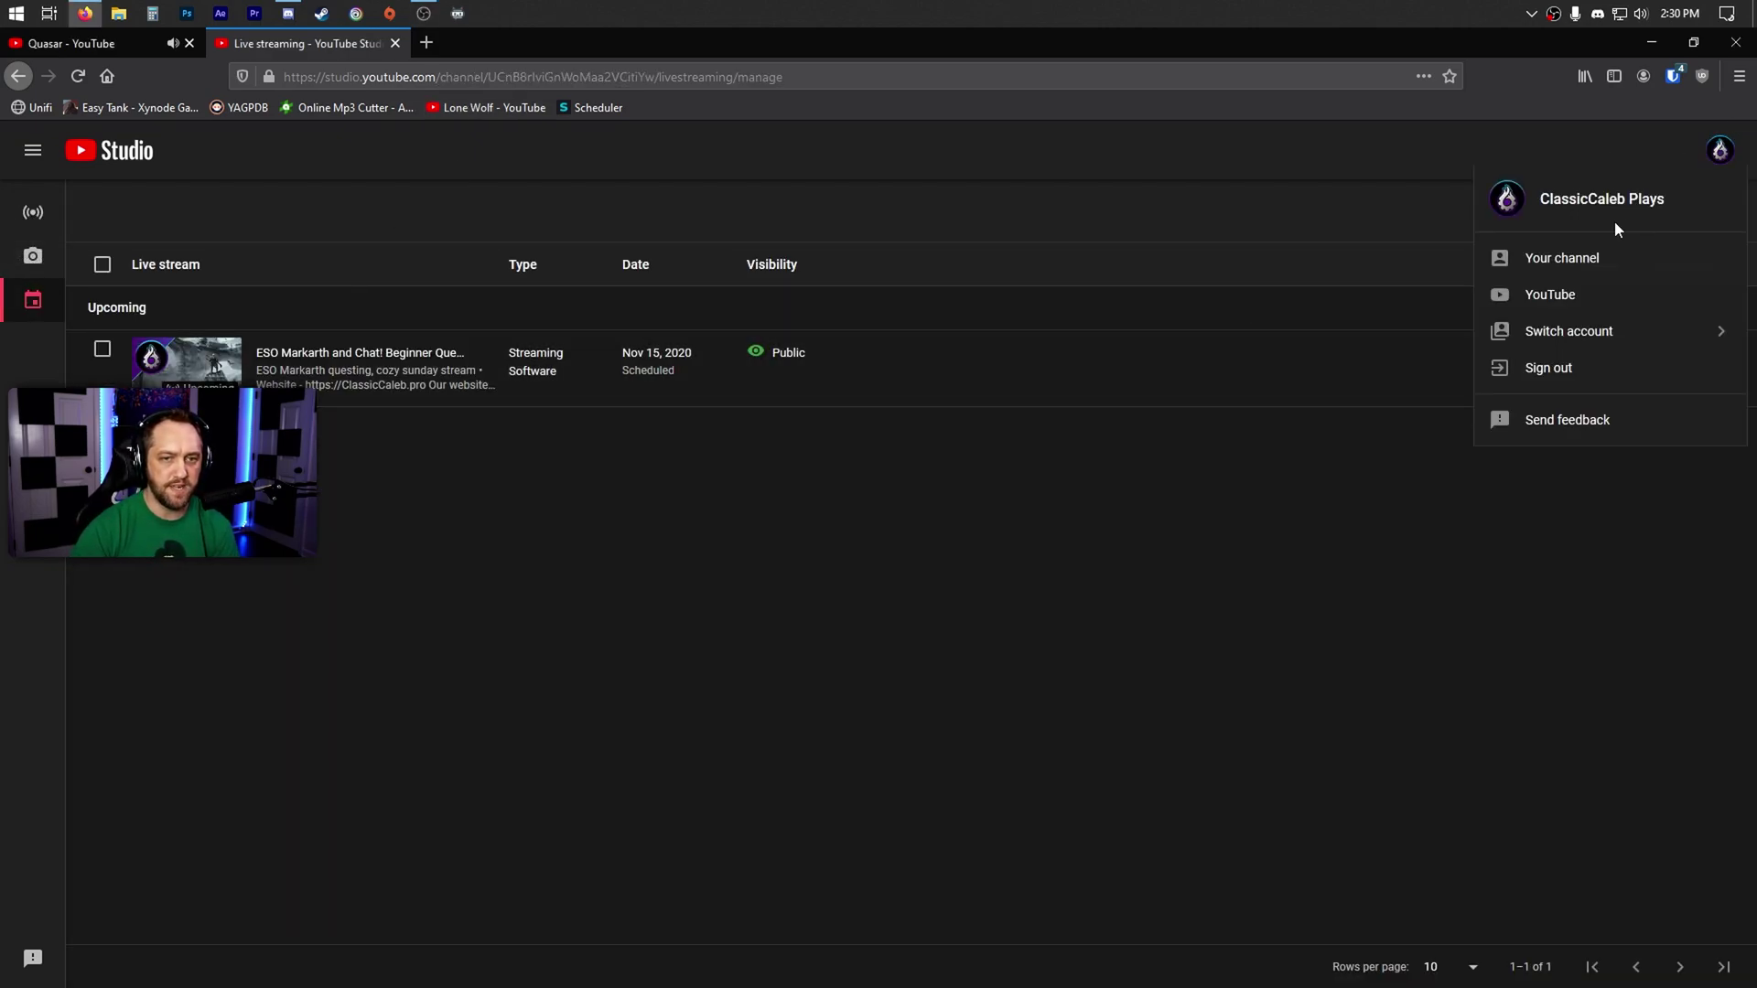
pyautogui.rightClick(1546, 265)
pyautogui.click(1561, 272)
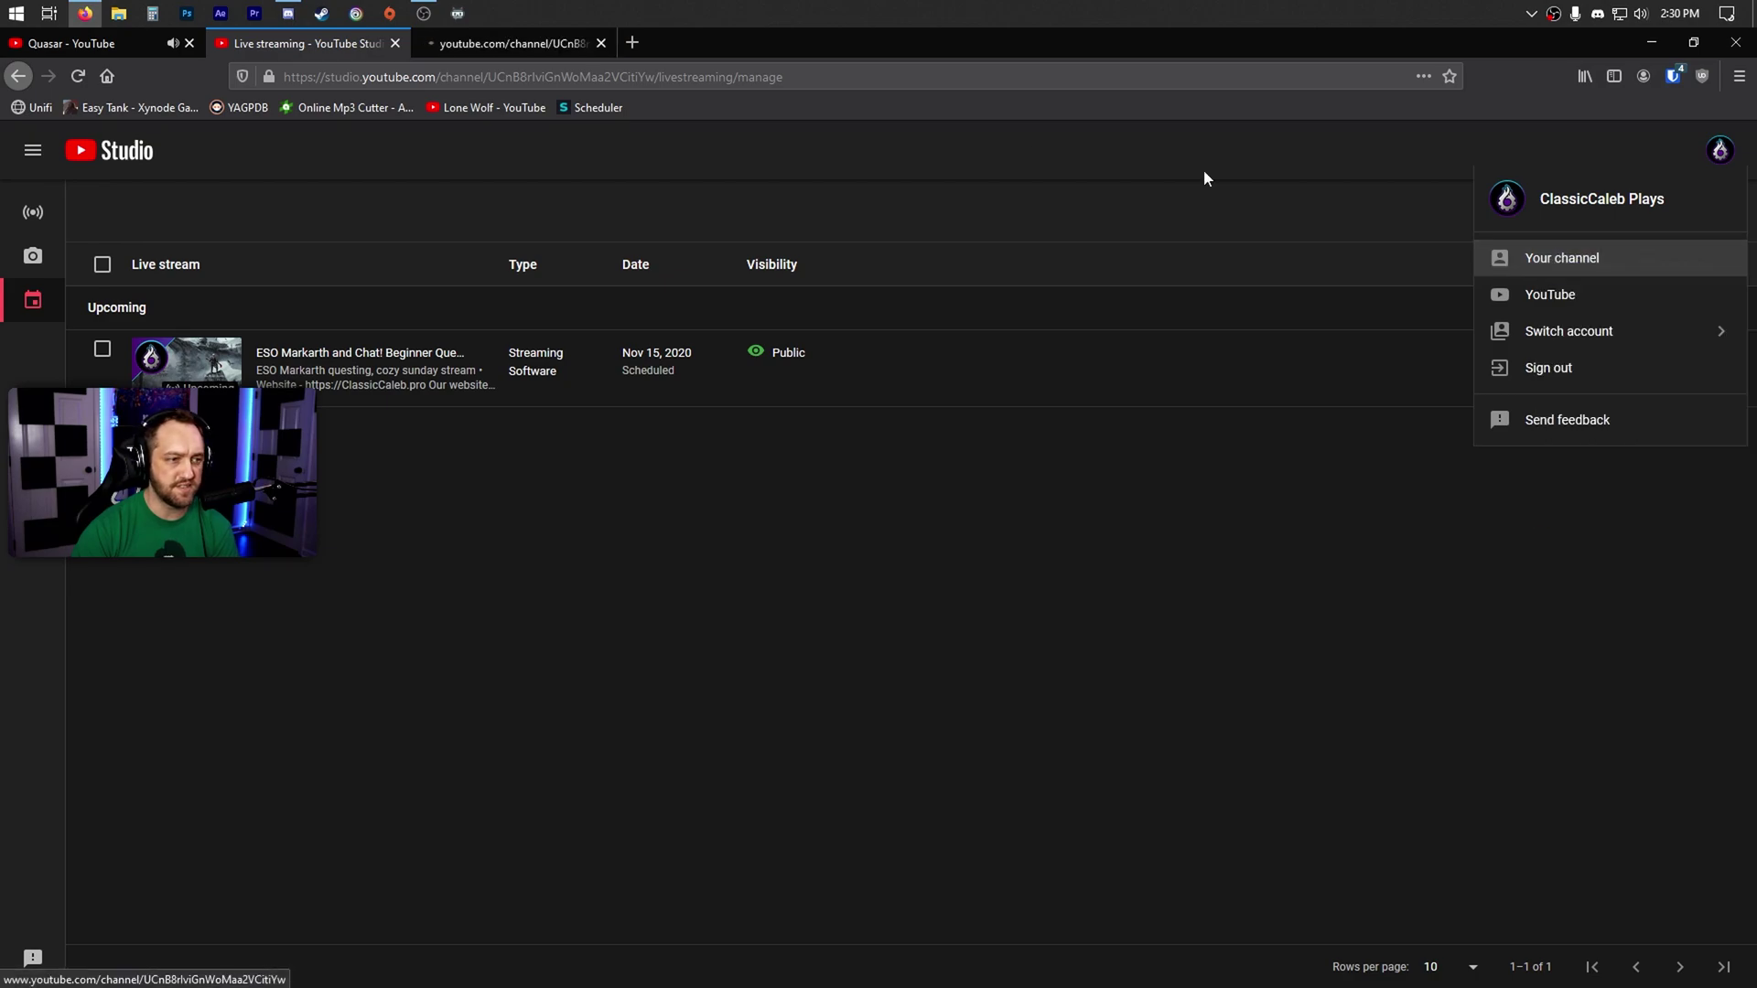
pyautogui.click(560, 41)
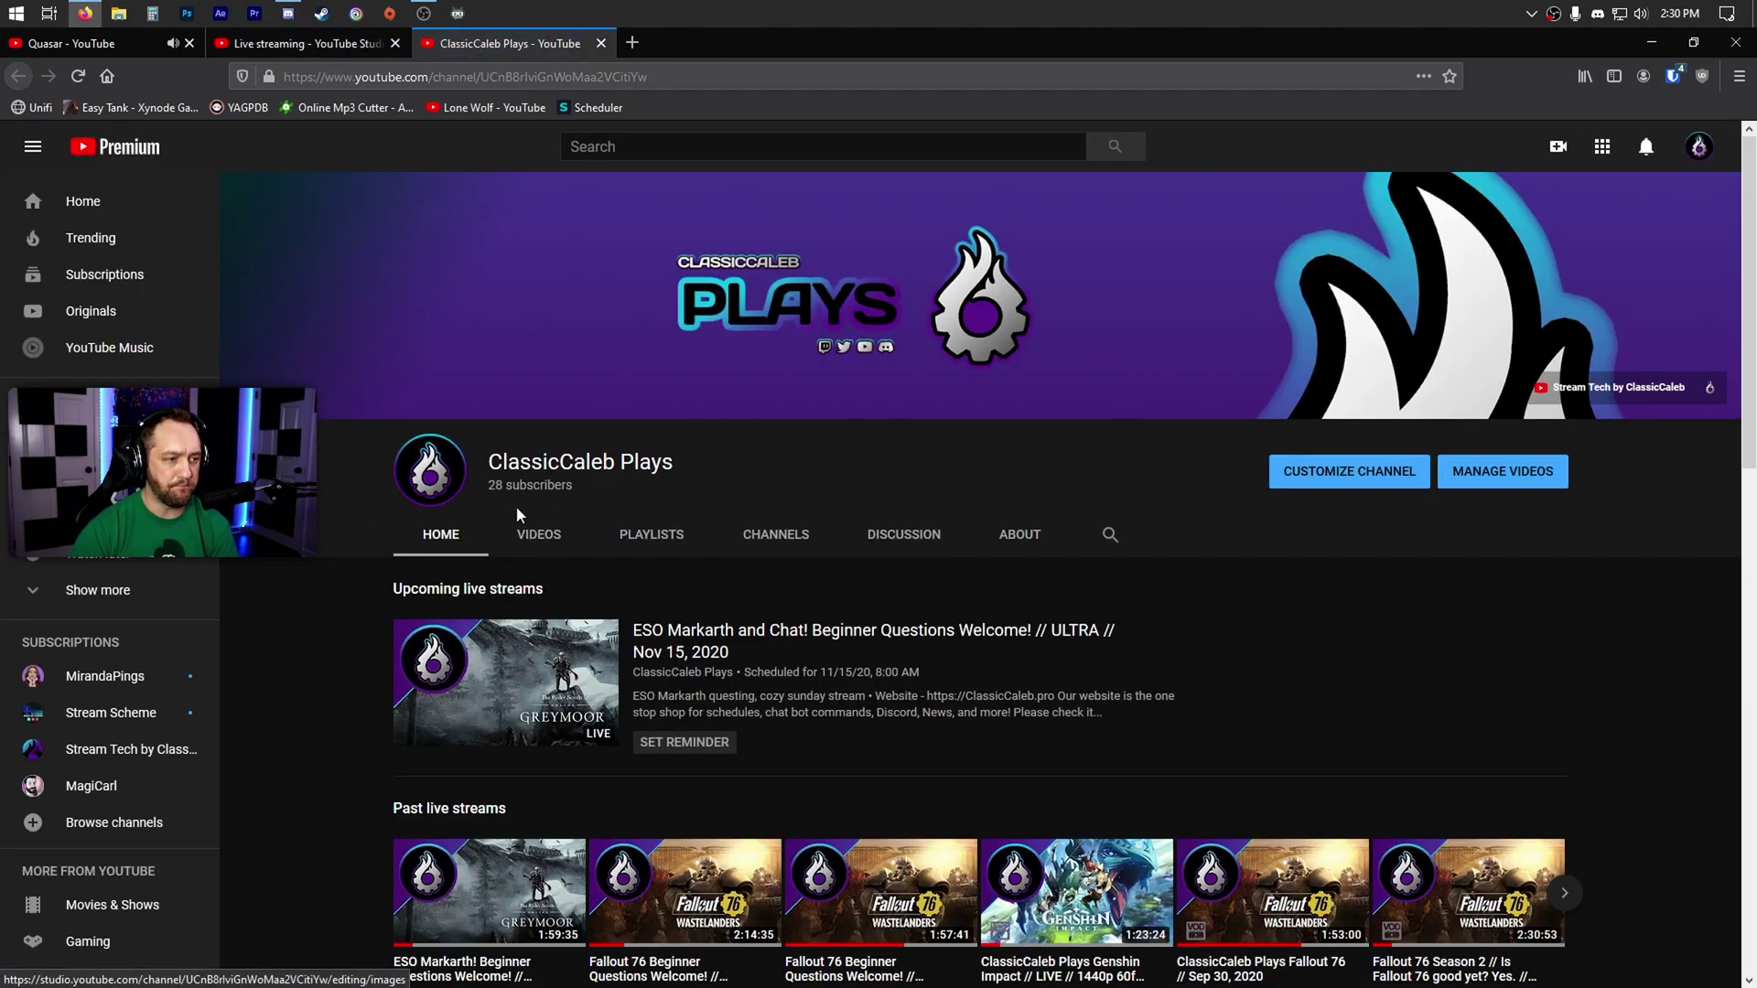
pyautogui.click(337, 46)
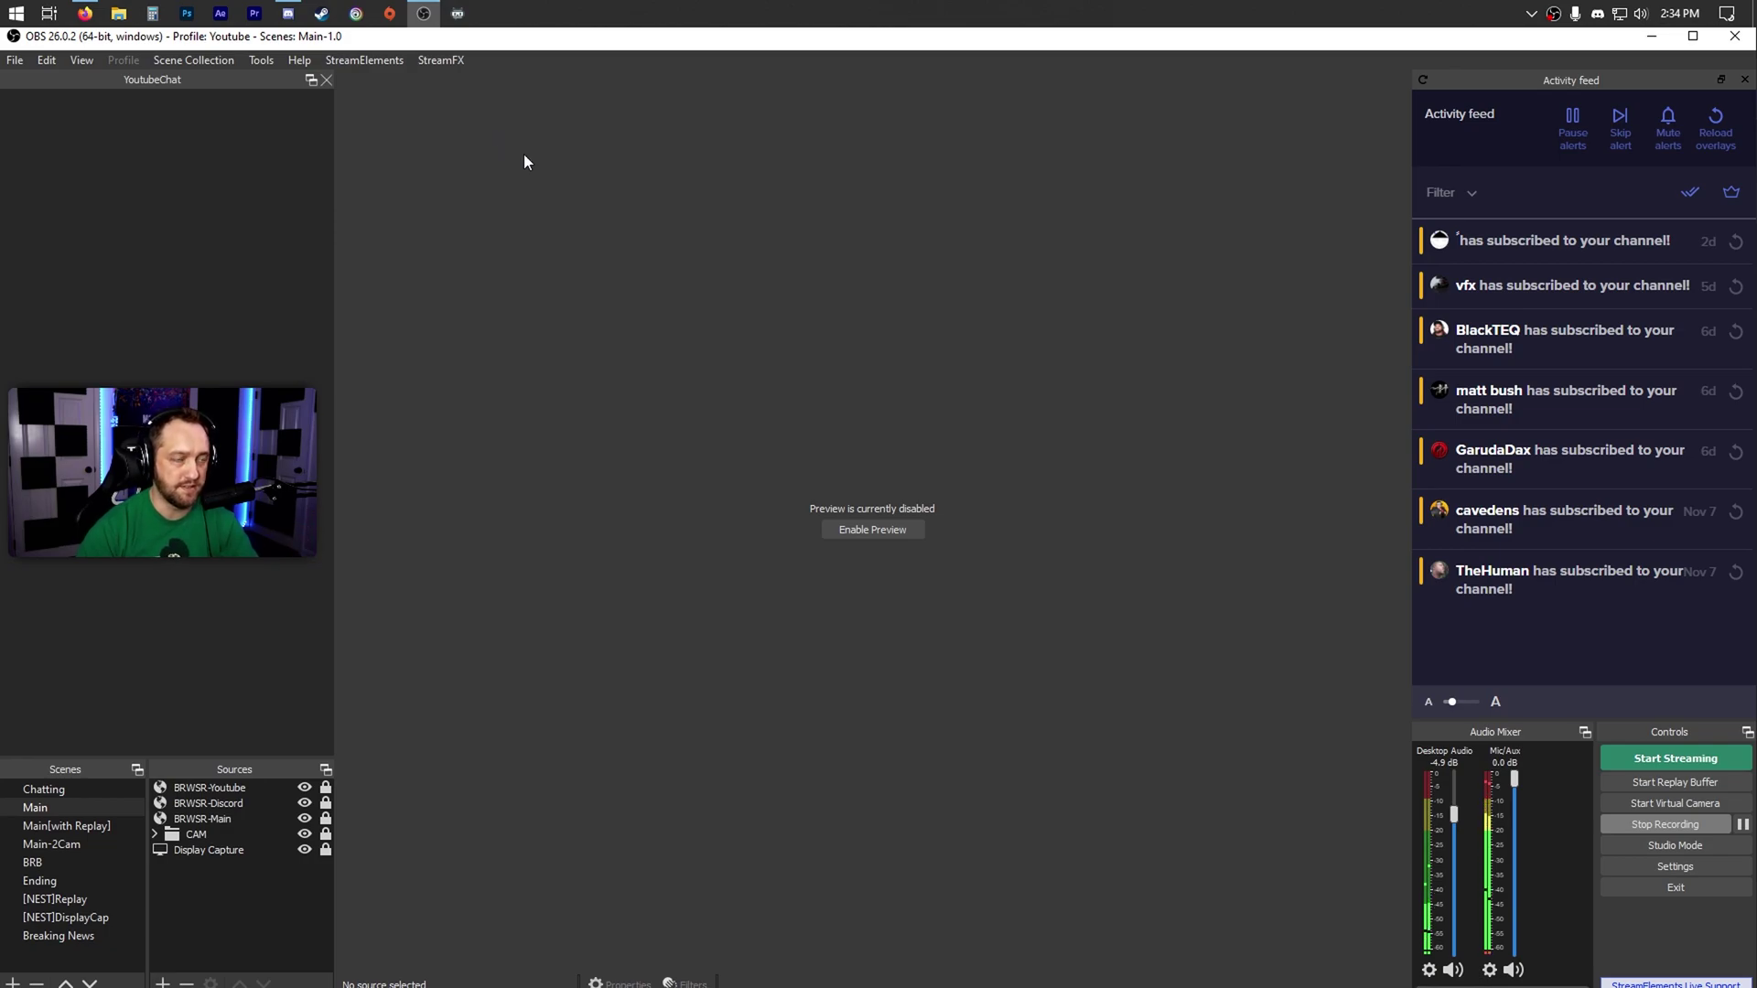
pyautogui.click(261, 60)
pyautogui.moveTo(364, 60)
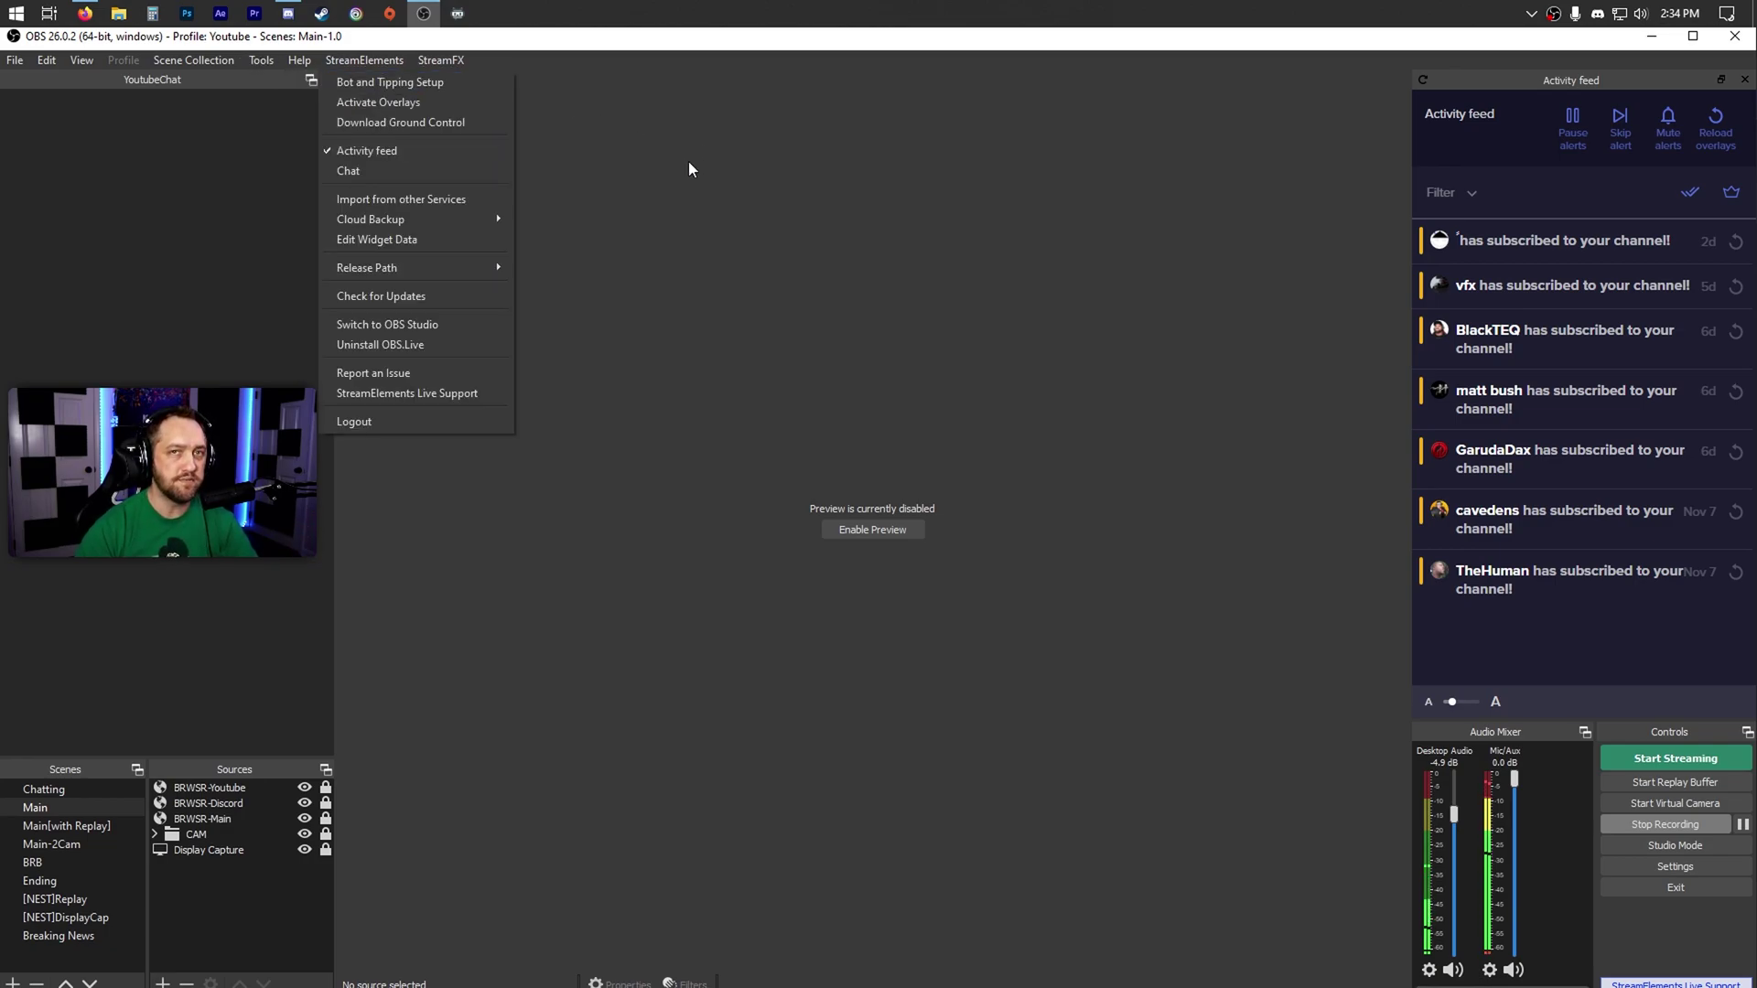
pyautogui.click(694, 151)
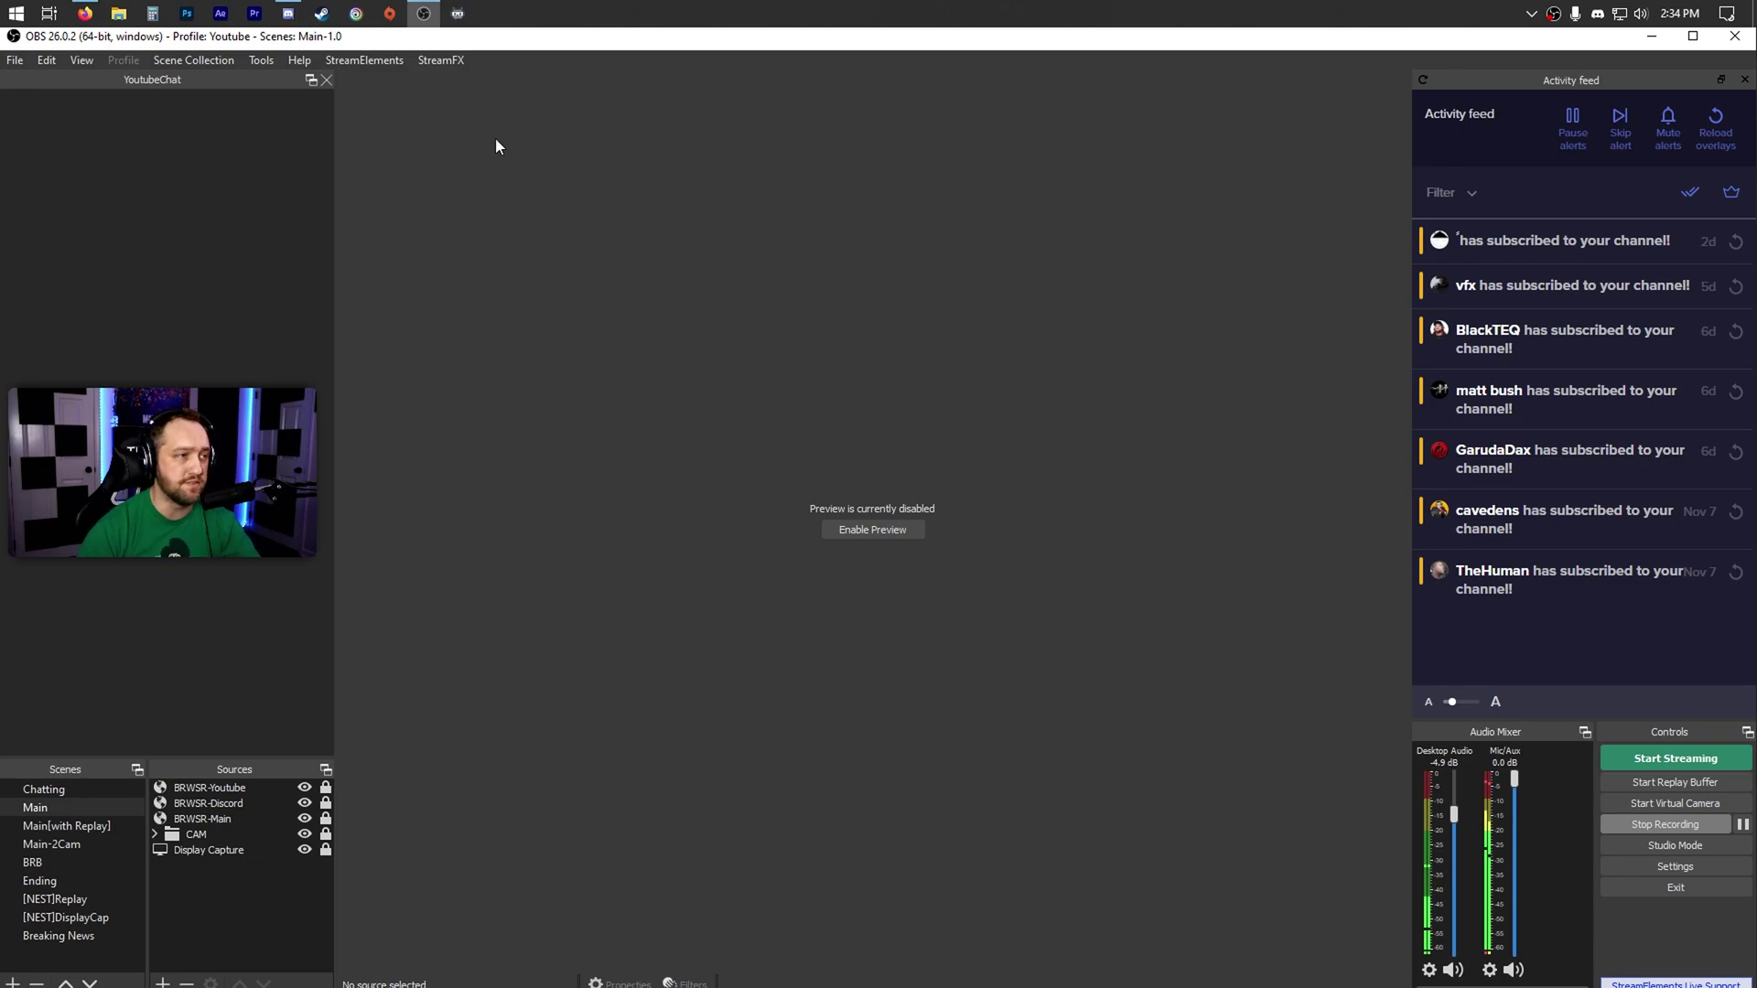
pyautogui.click(199, 57)
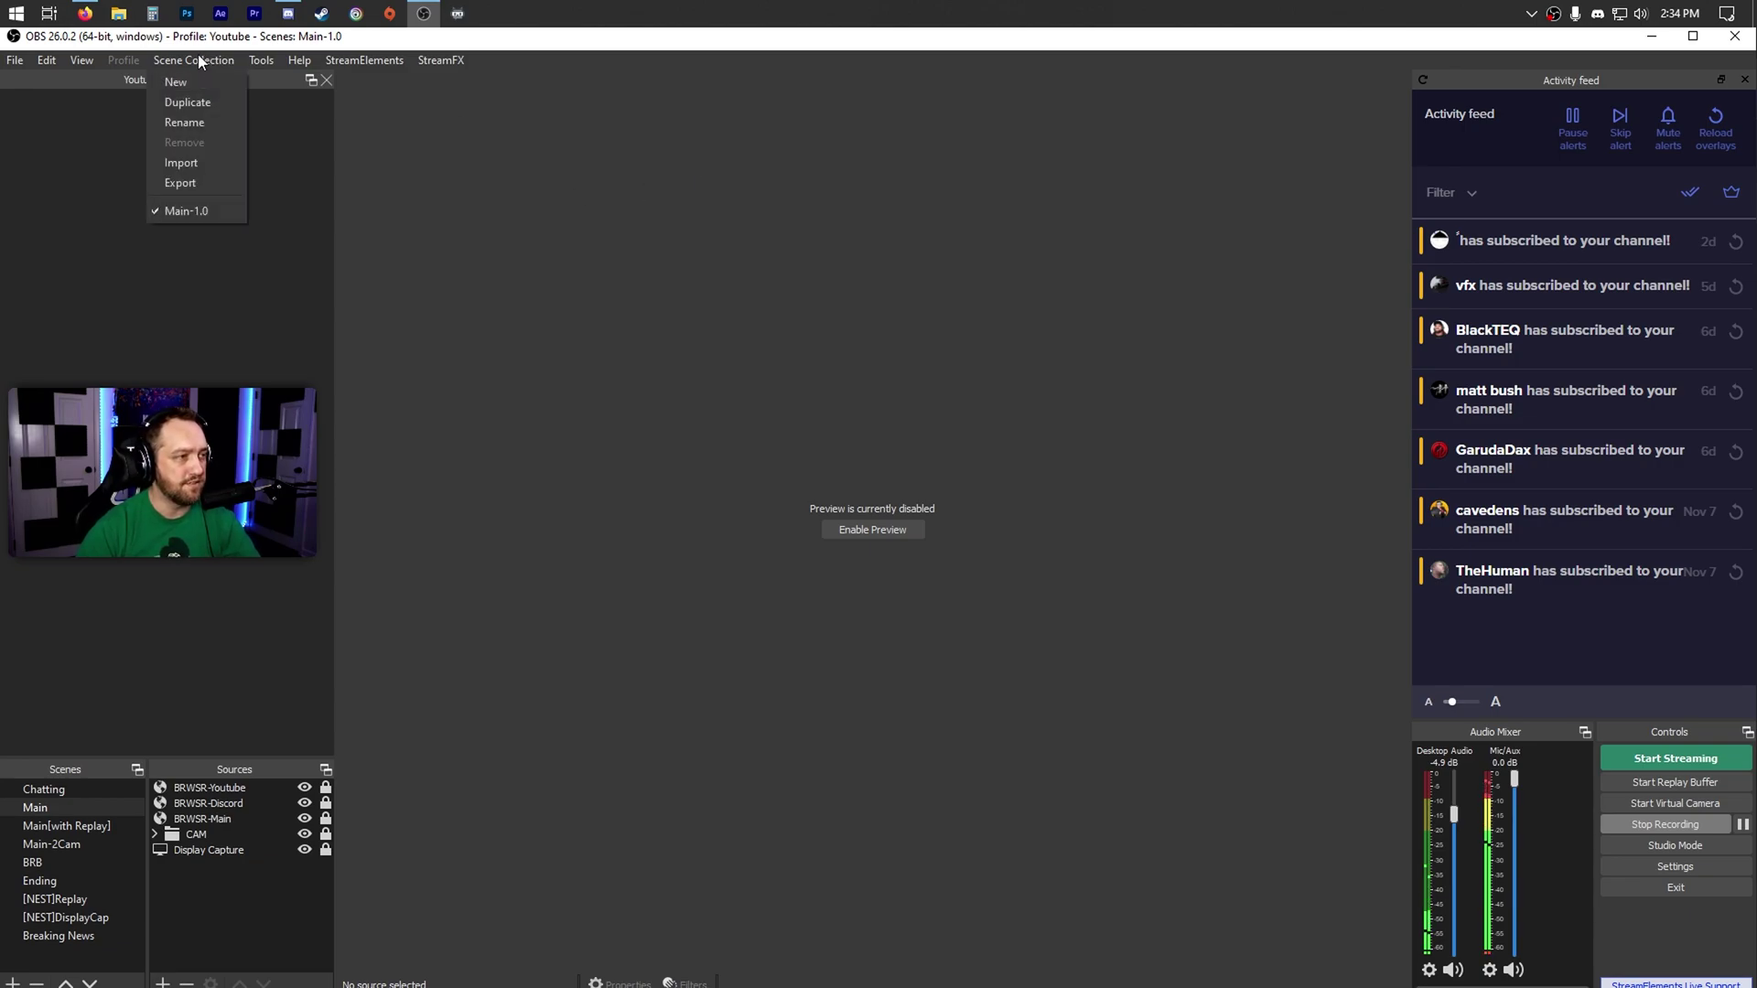
pyautogui.moveTo(94, 56)
pyautogui.press('Escape')
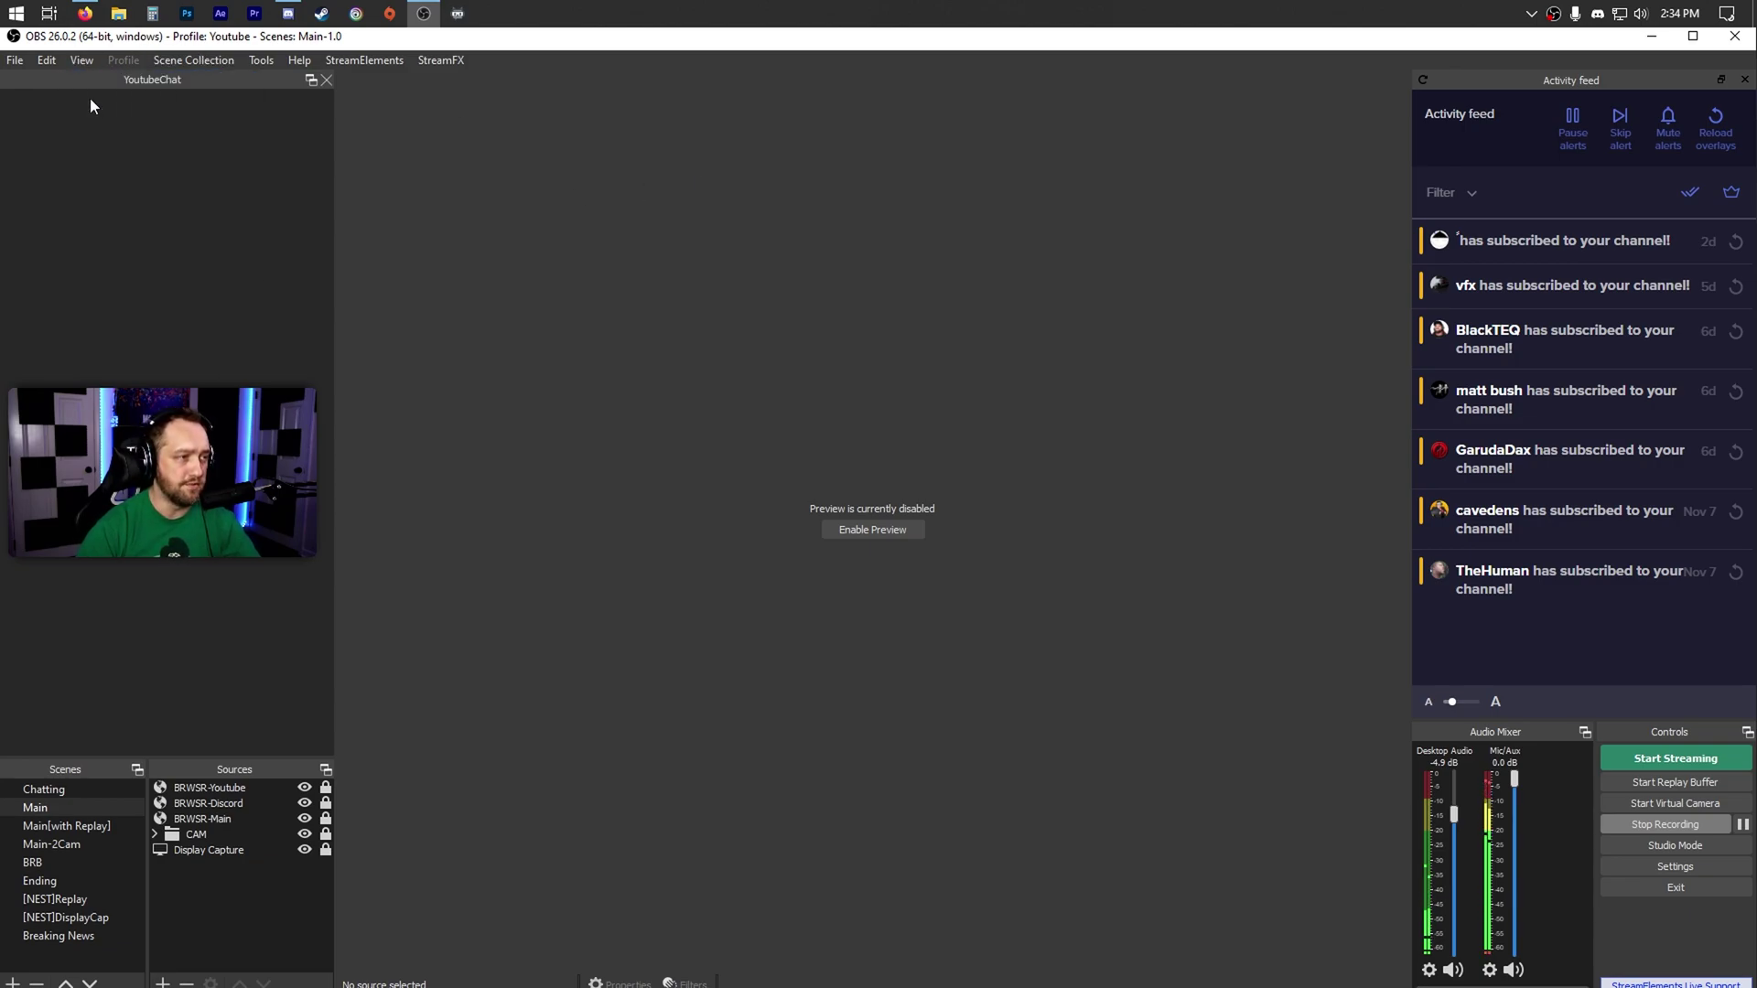
# Open the custom browser docks settings in OBS
pyautogui.click(91, 57)
pyautogui.moveTo(98, 114)
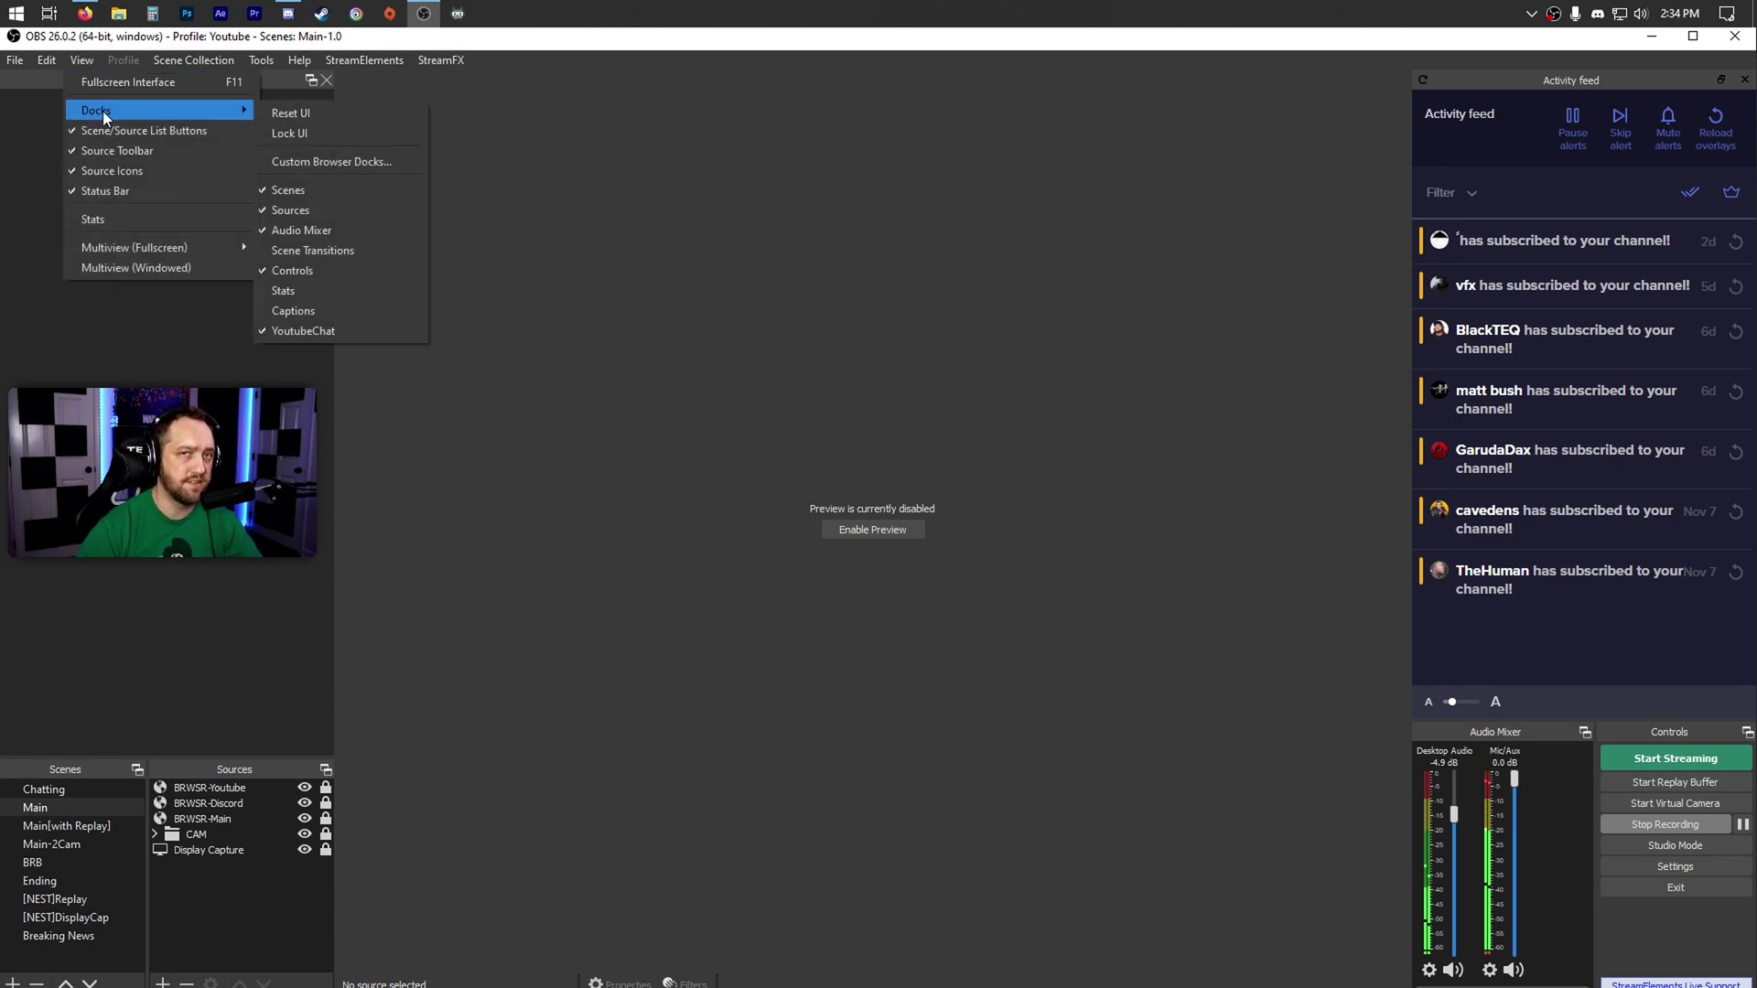
pyautogui.click(282, 162)
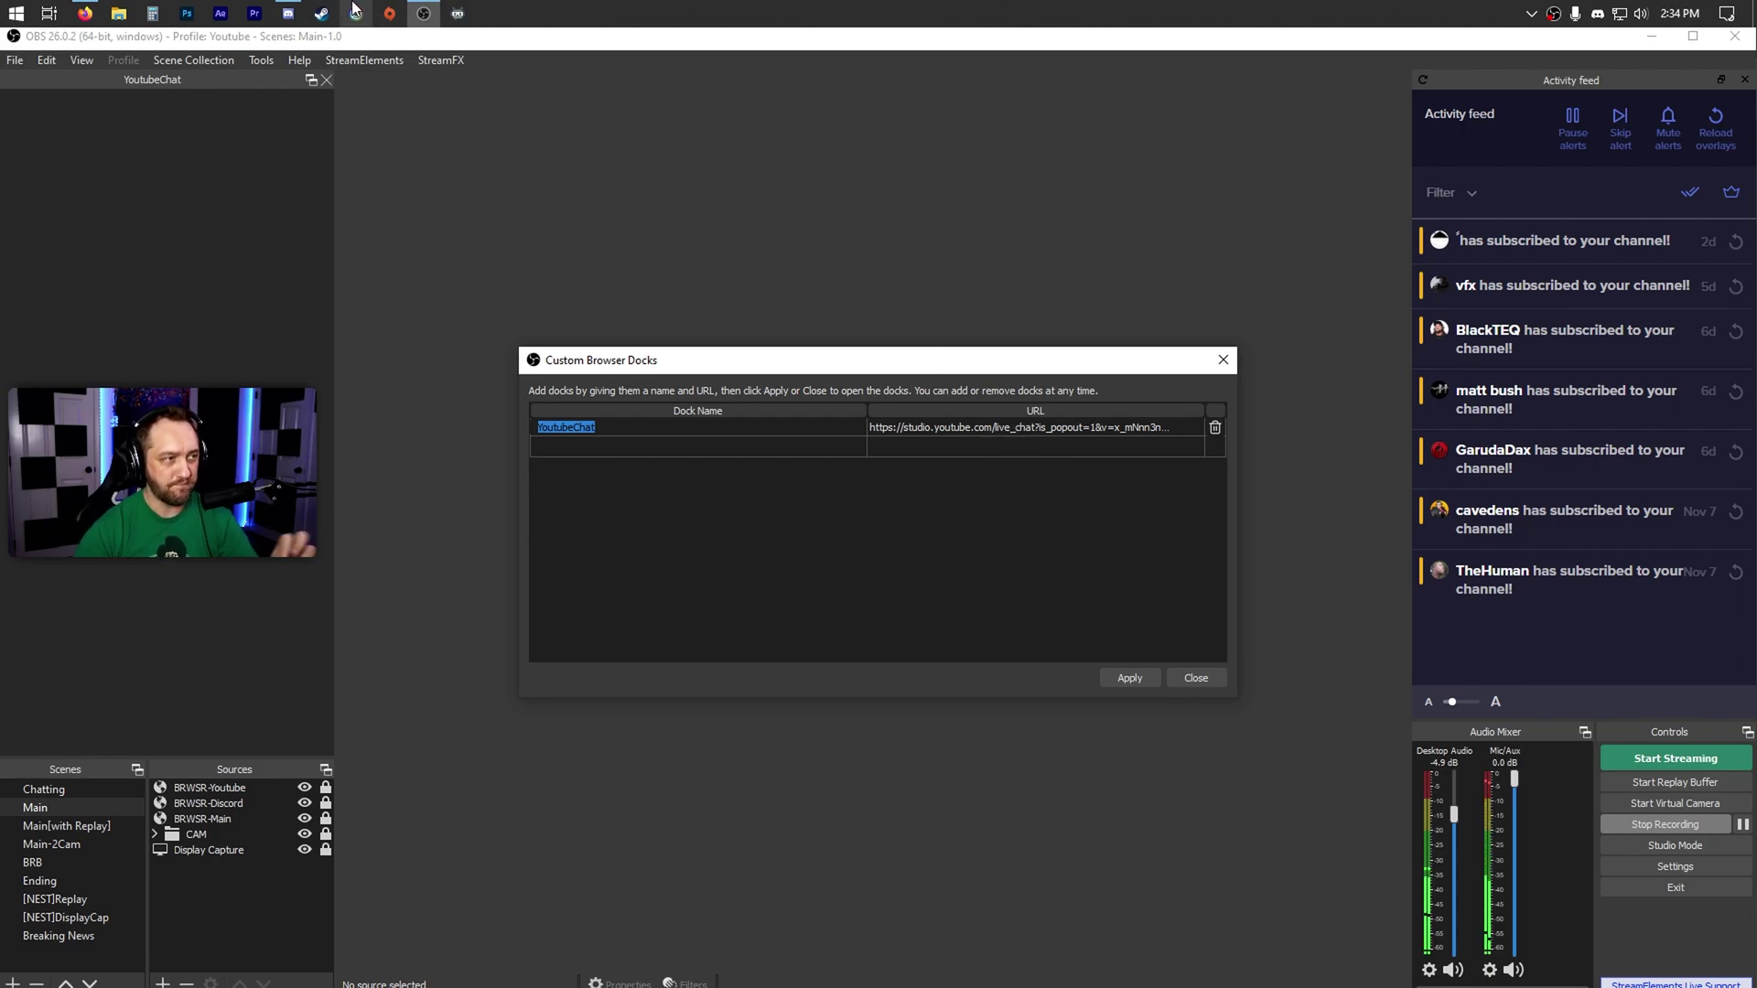
# Switch to YouTube Studio in Firefox and pop out the scheduled stream's live chat into its own window
pyautogui.moveTo(89, 16)
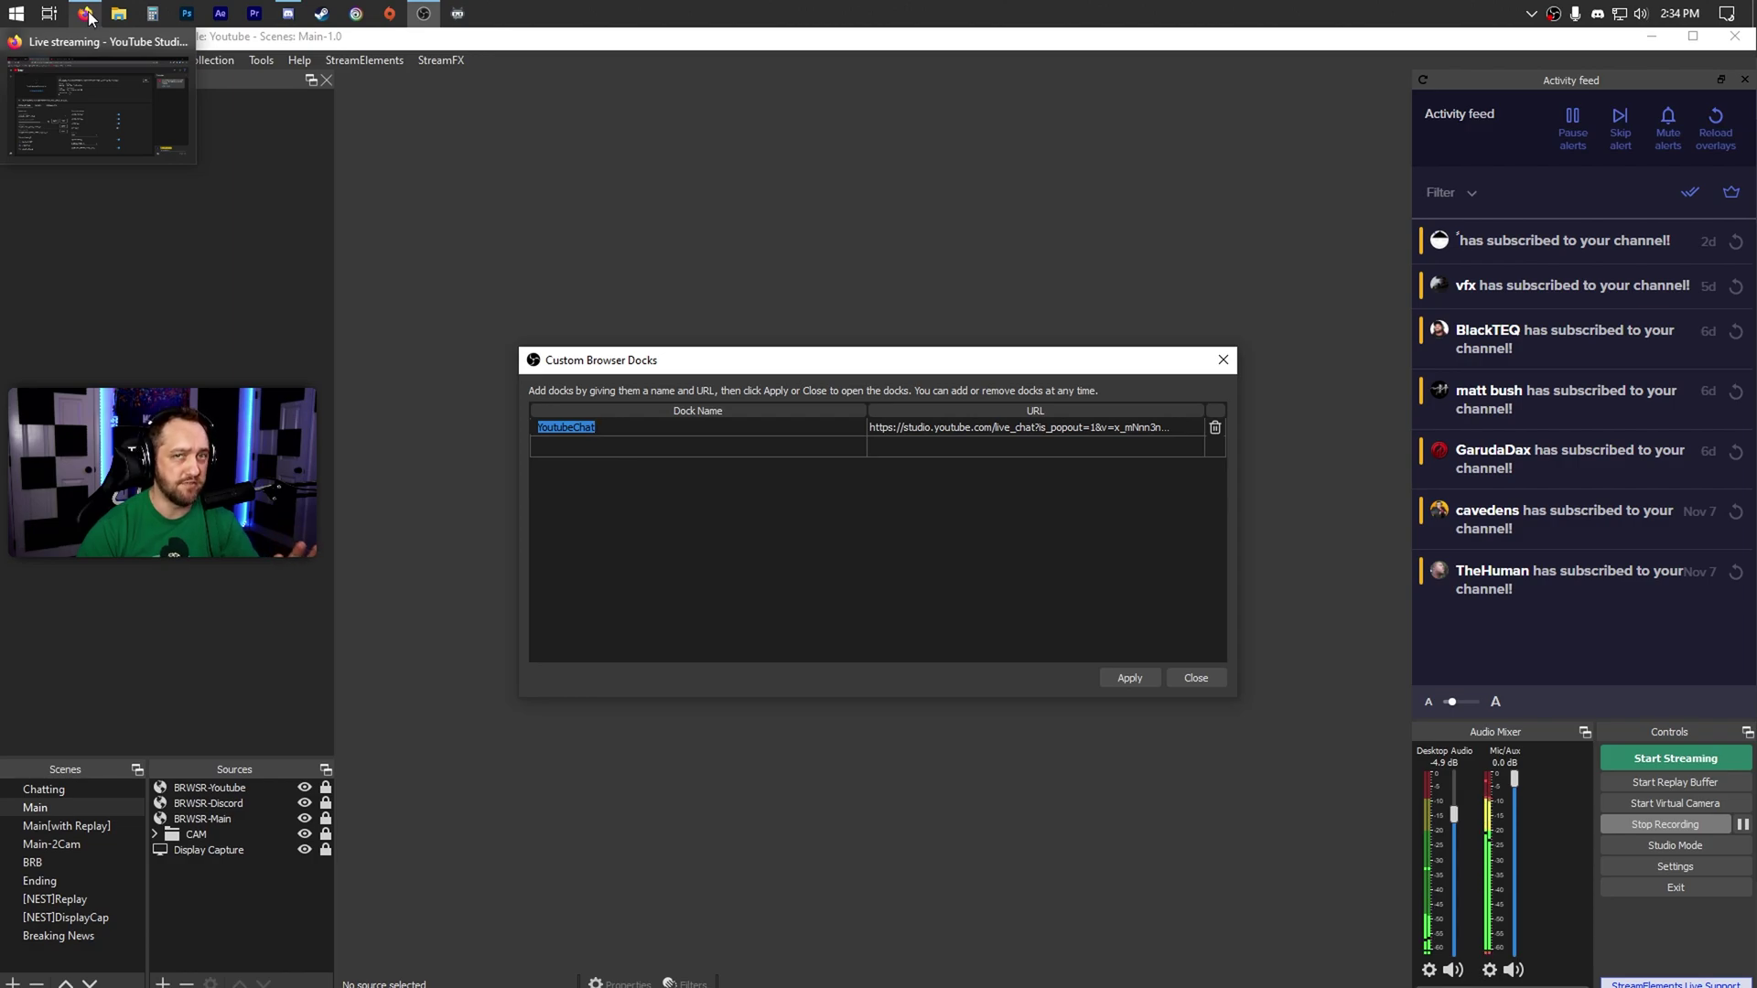
pyautogui.click(89, 17)
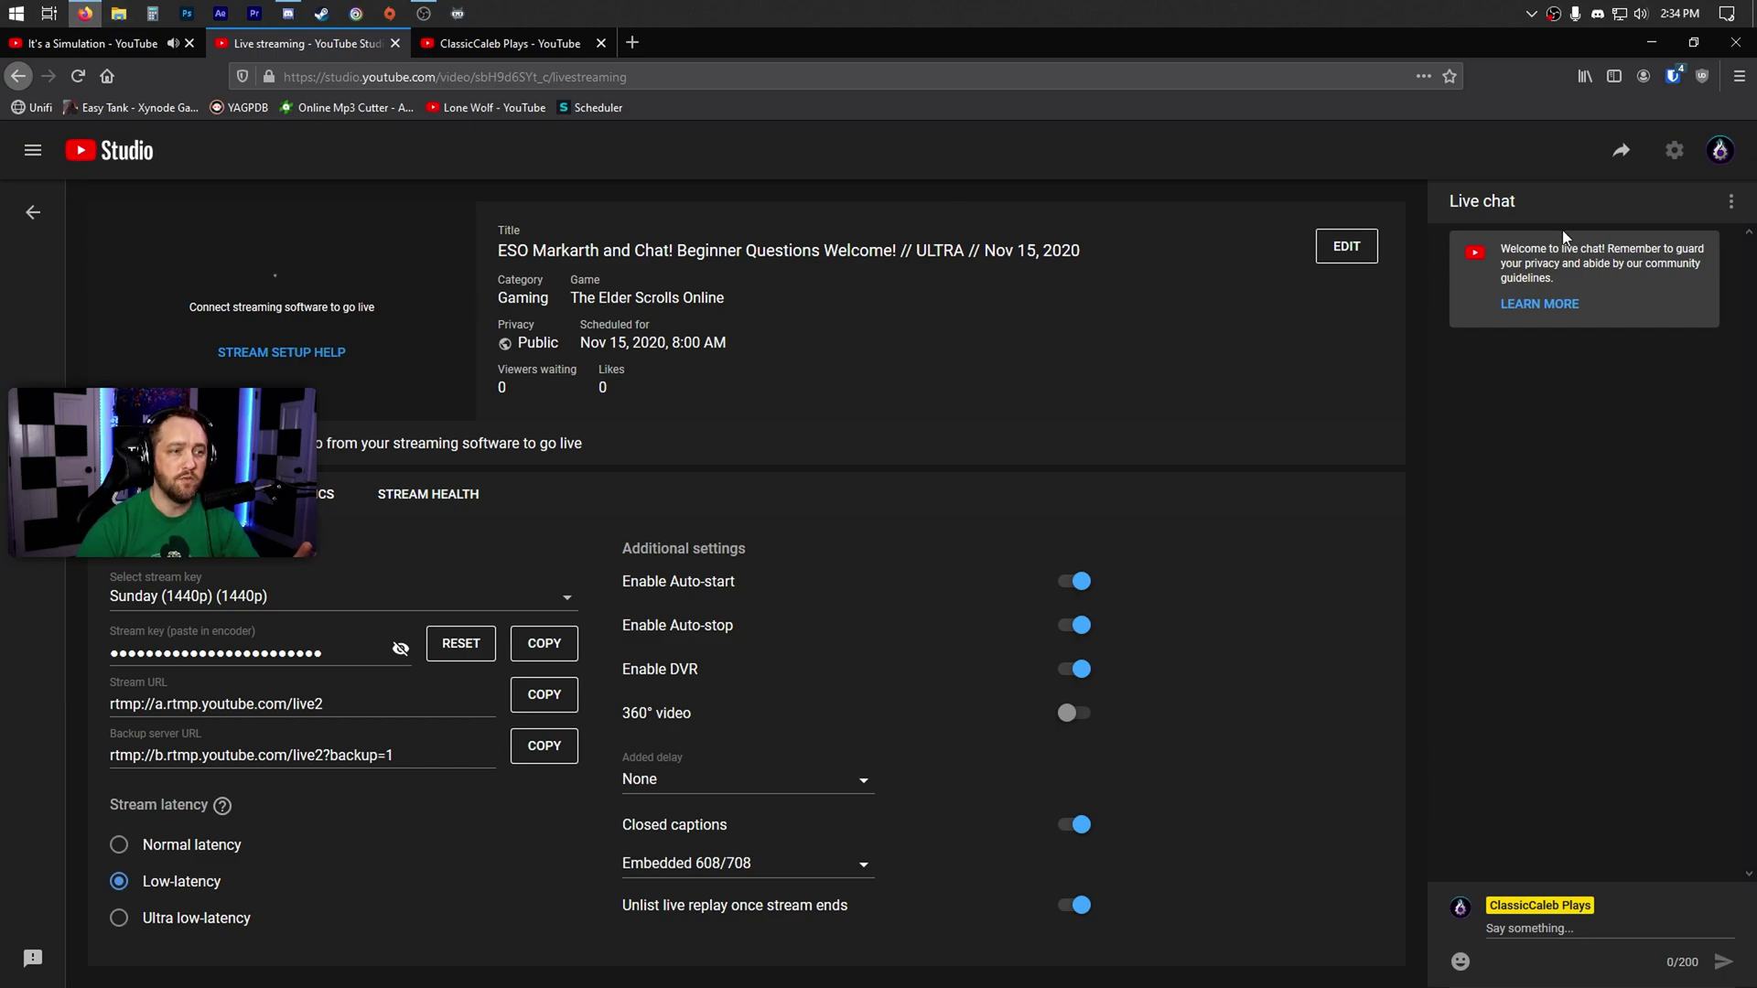
pyautogui.click(1732, 204)
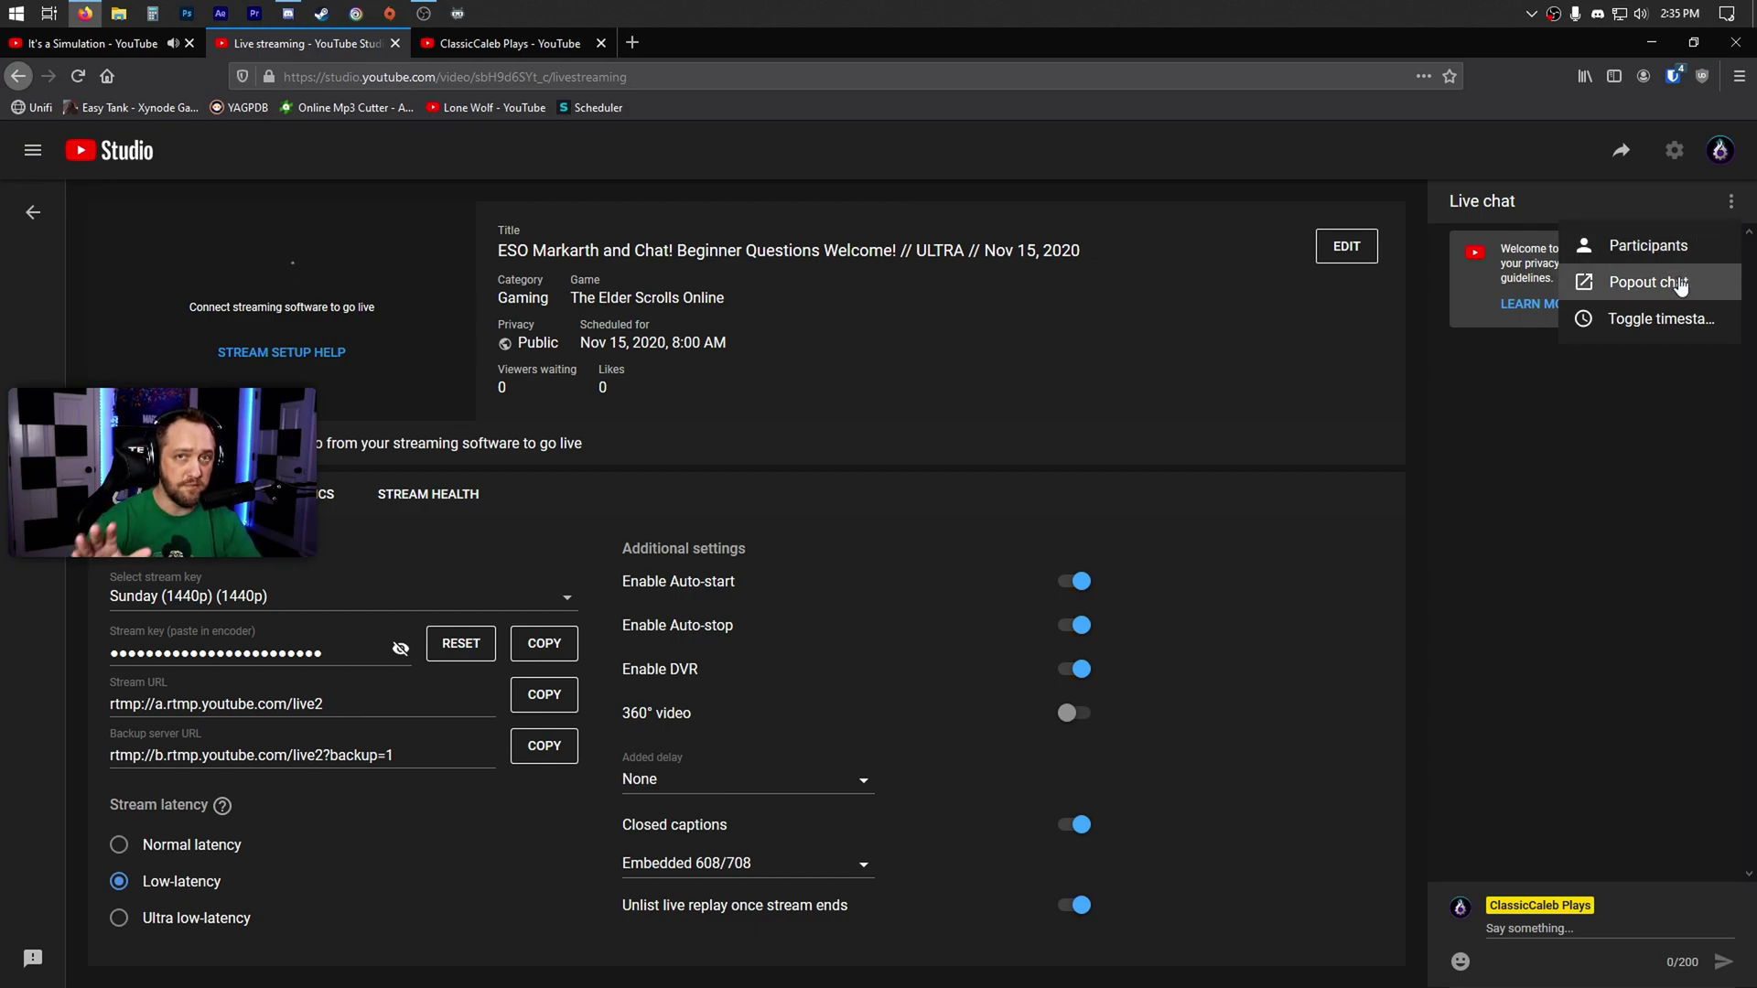
pyautogui.click(1663, 302)
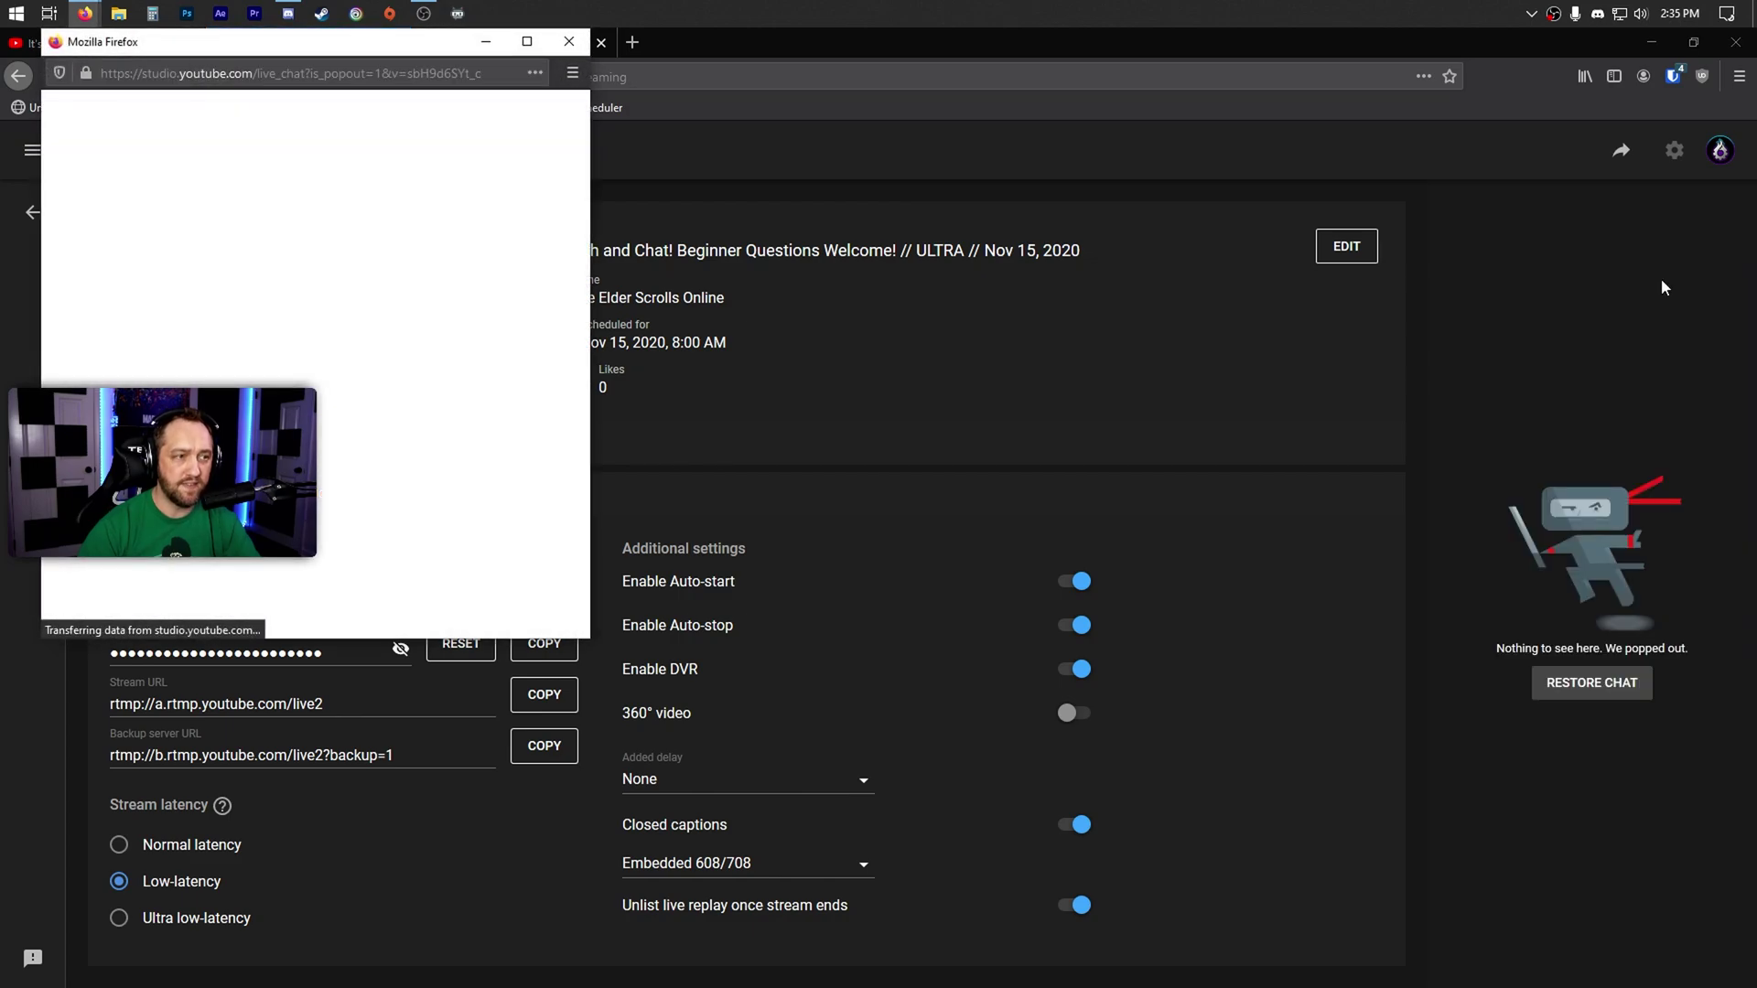
# Copy the full URL of the popped-out live chat and close its window
pyautogui.doubleClick(282, 72)
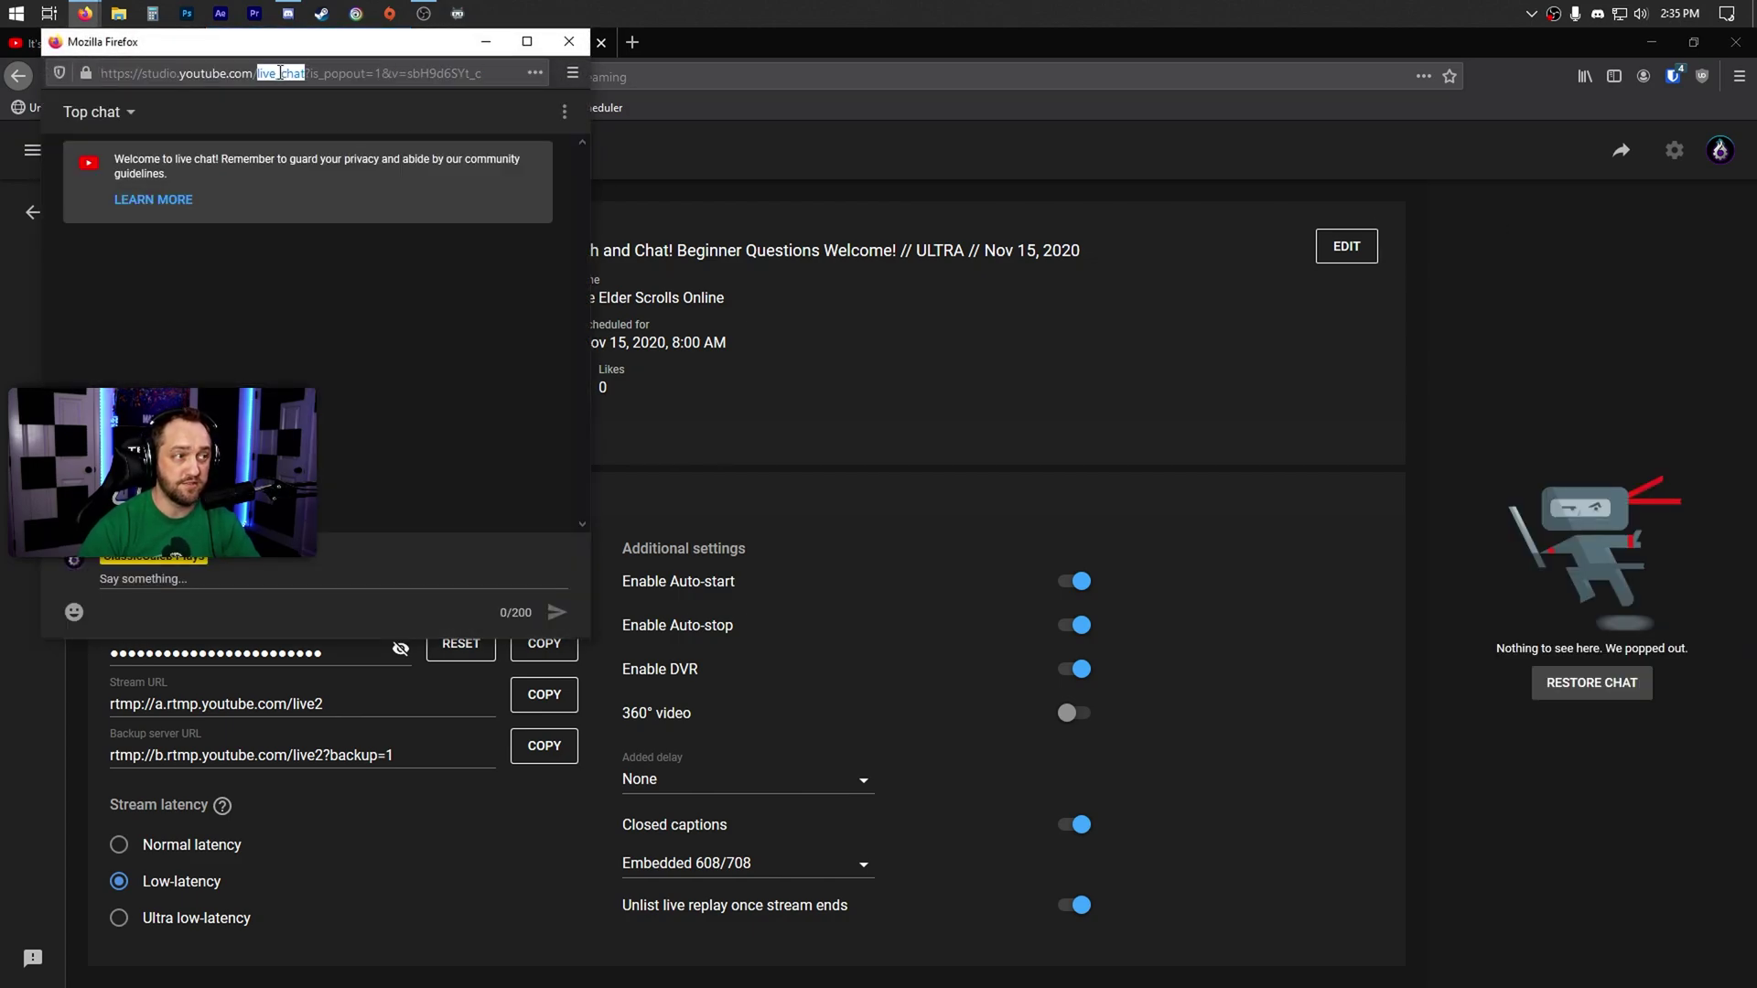
pyautogui.tripleClick(280, 73)
pyautogui.rightClick(286, 72)
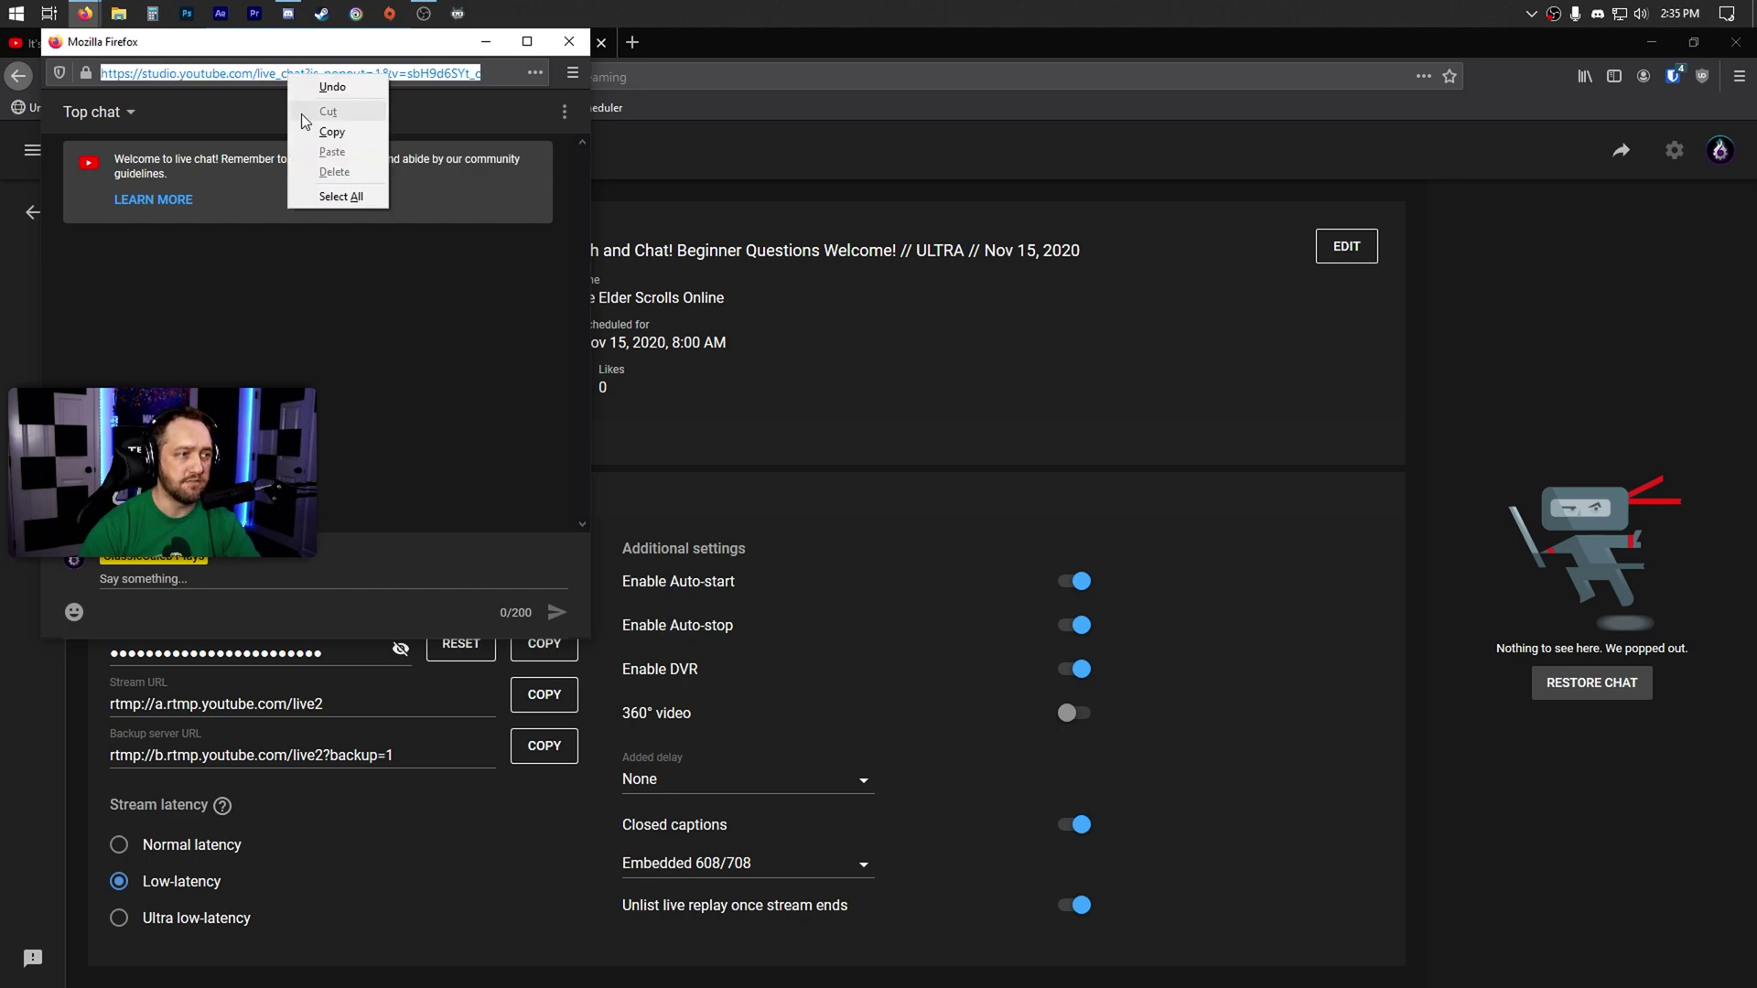
pyautogui.click(331, 132)
pyautogui.click(554, 47)
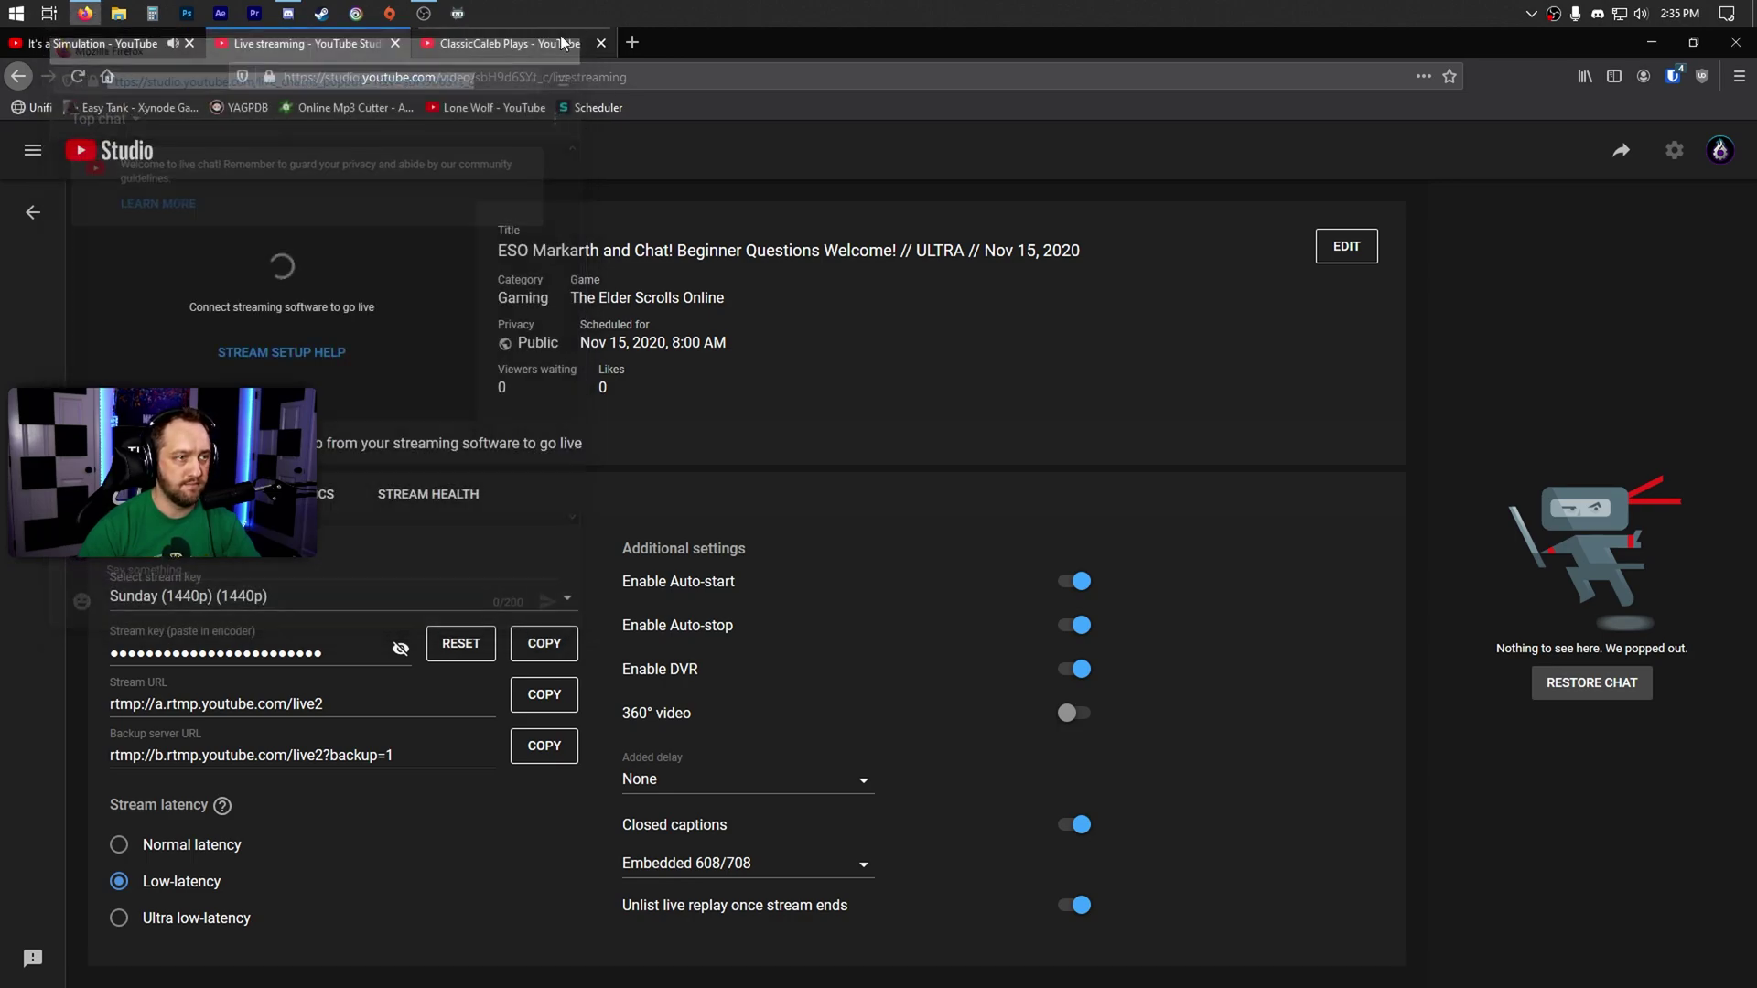
# Switch to OBS, replace the YoutubeChat dock's URL with the copied live chat address, apply it and close the dock settings
pyautogui.click(429, 15)
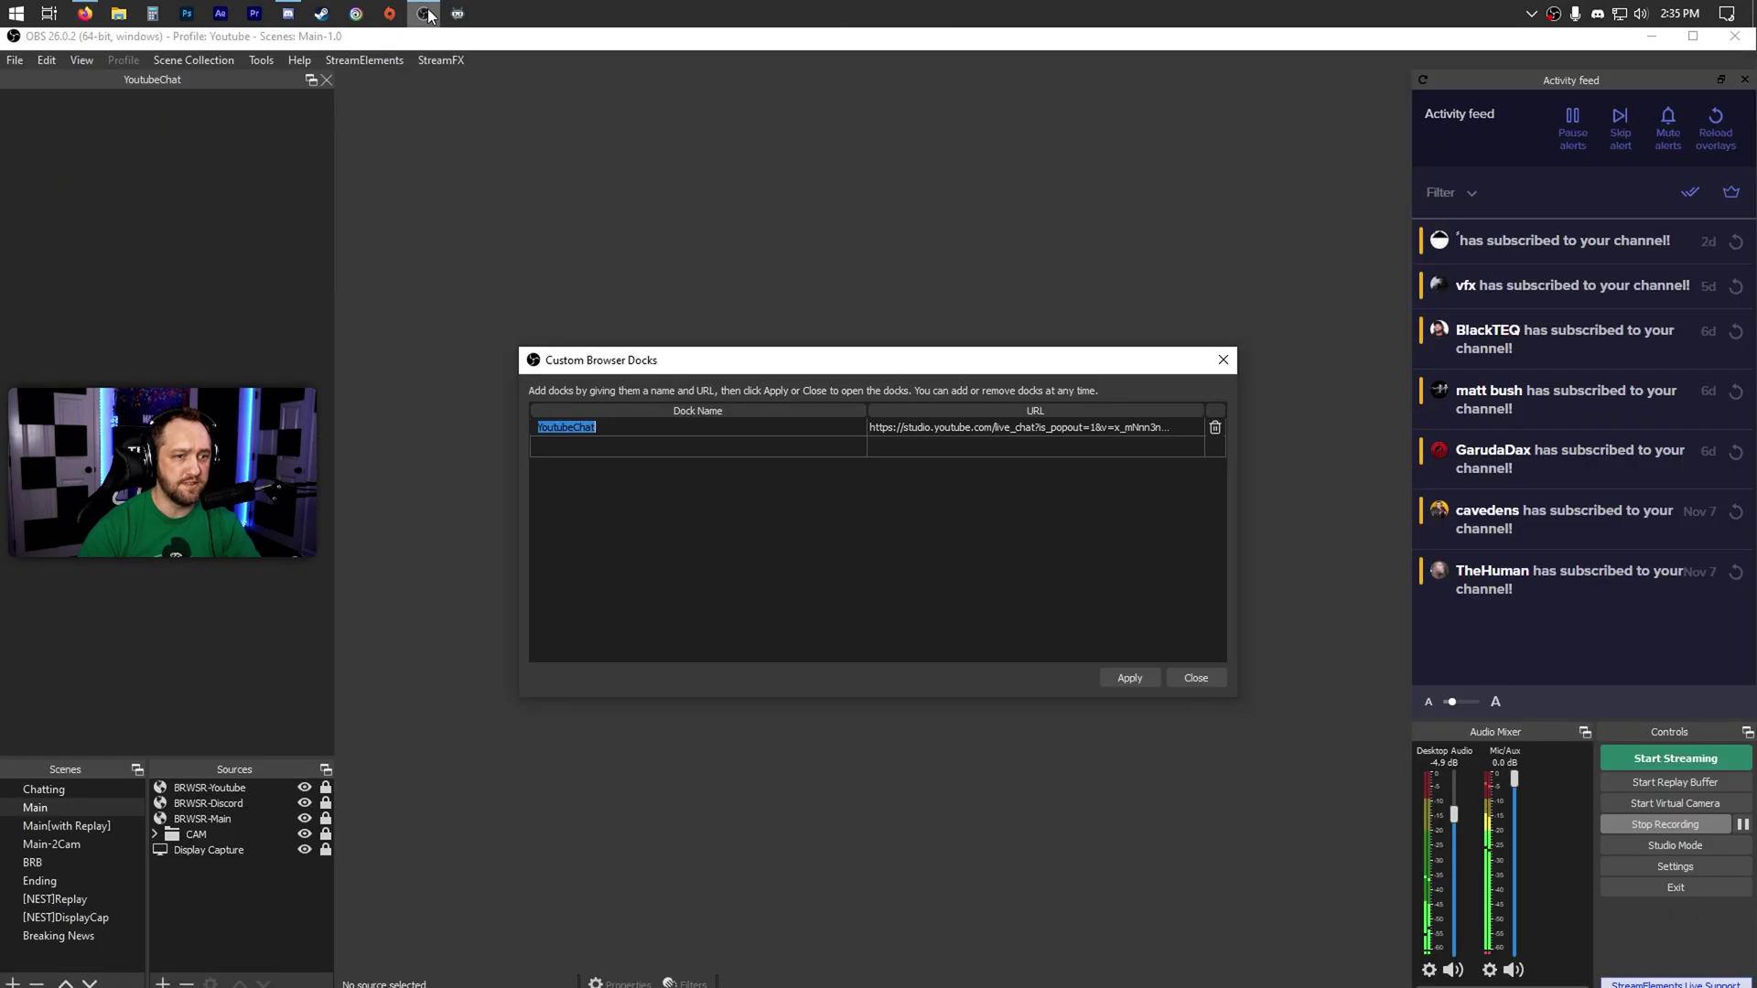
pyautogui.doubleClick(987, 428)
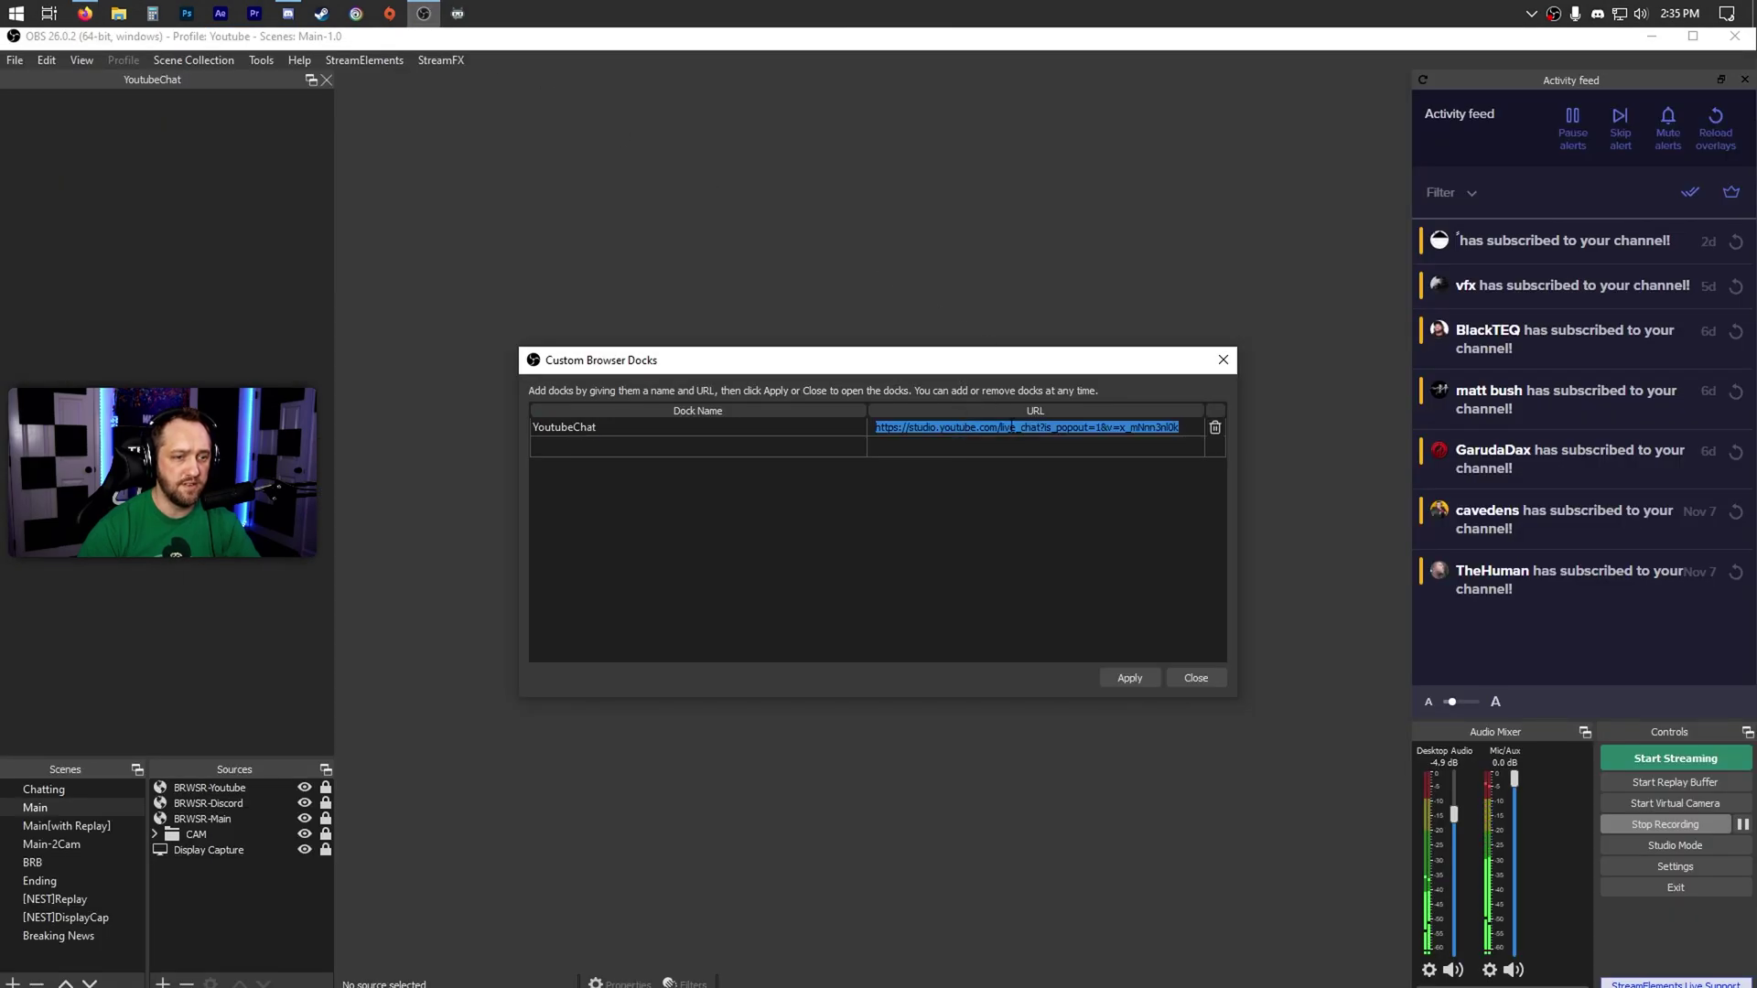
pyautogui.press('BackSpace')
pyautogui.hotkey('ctrl', 'v')
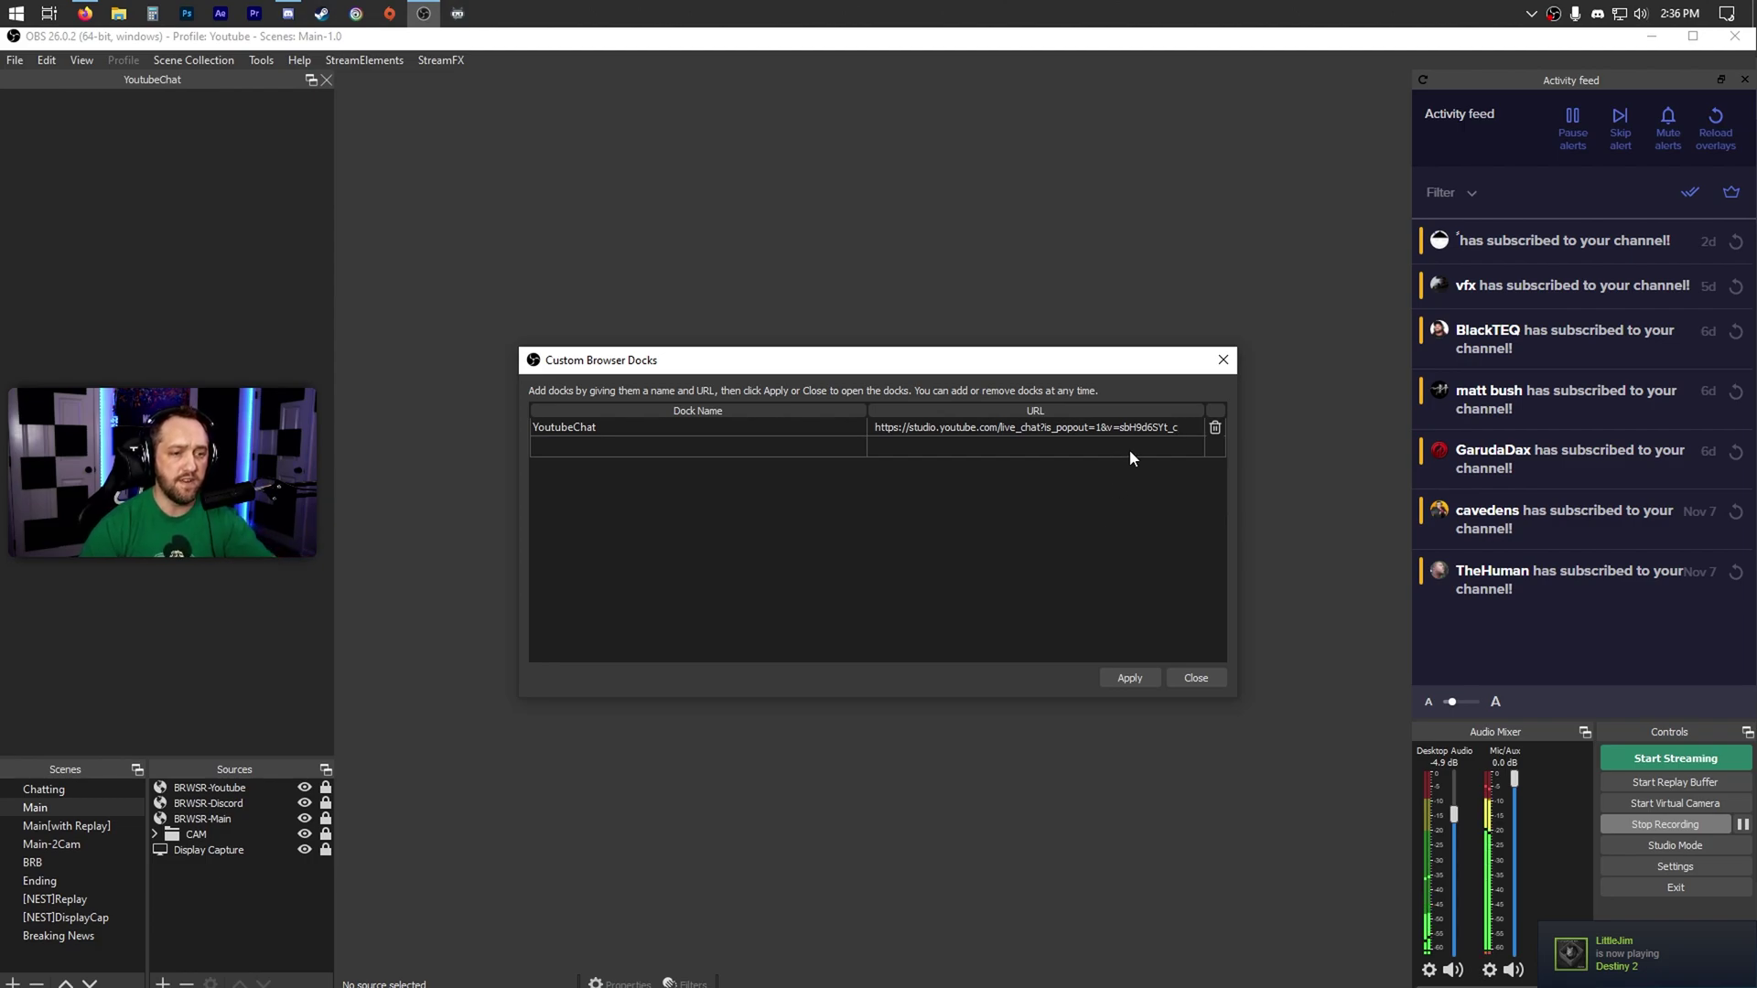
pyautogui.click(1133, 679)
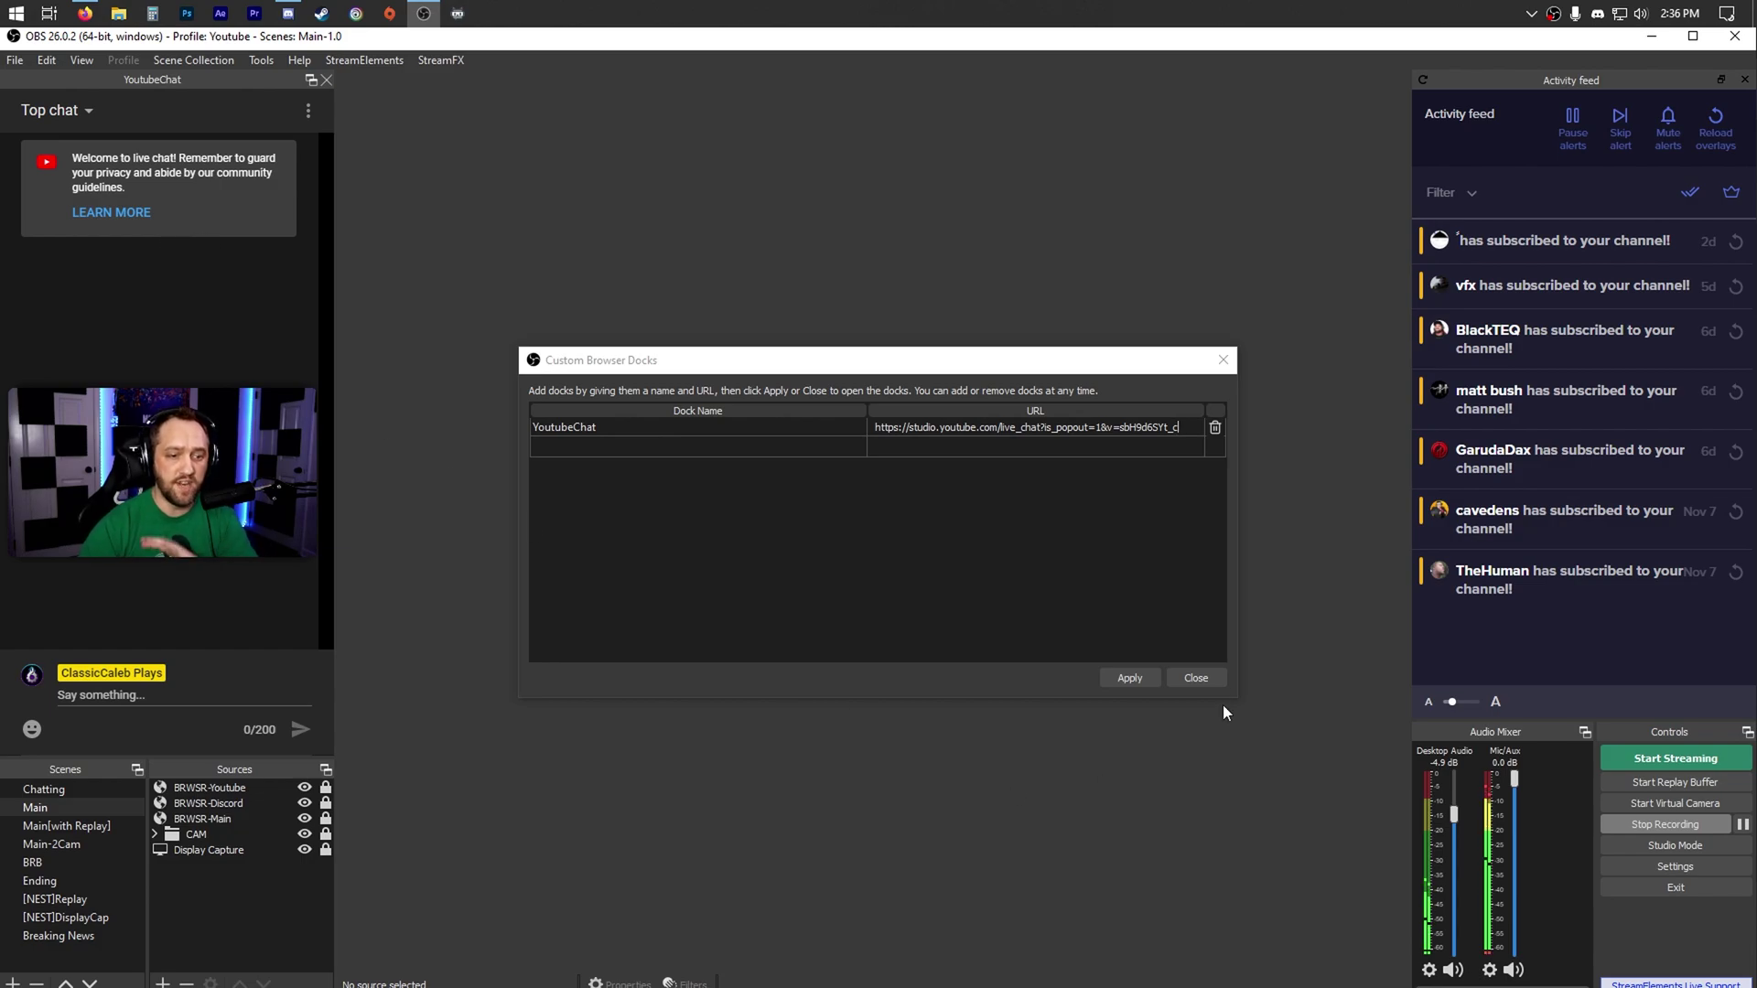
pyautogui.click(1182, 675)
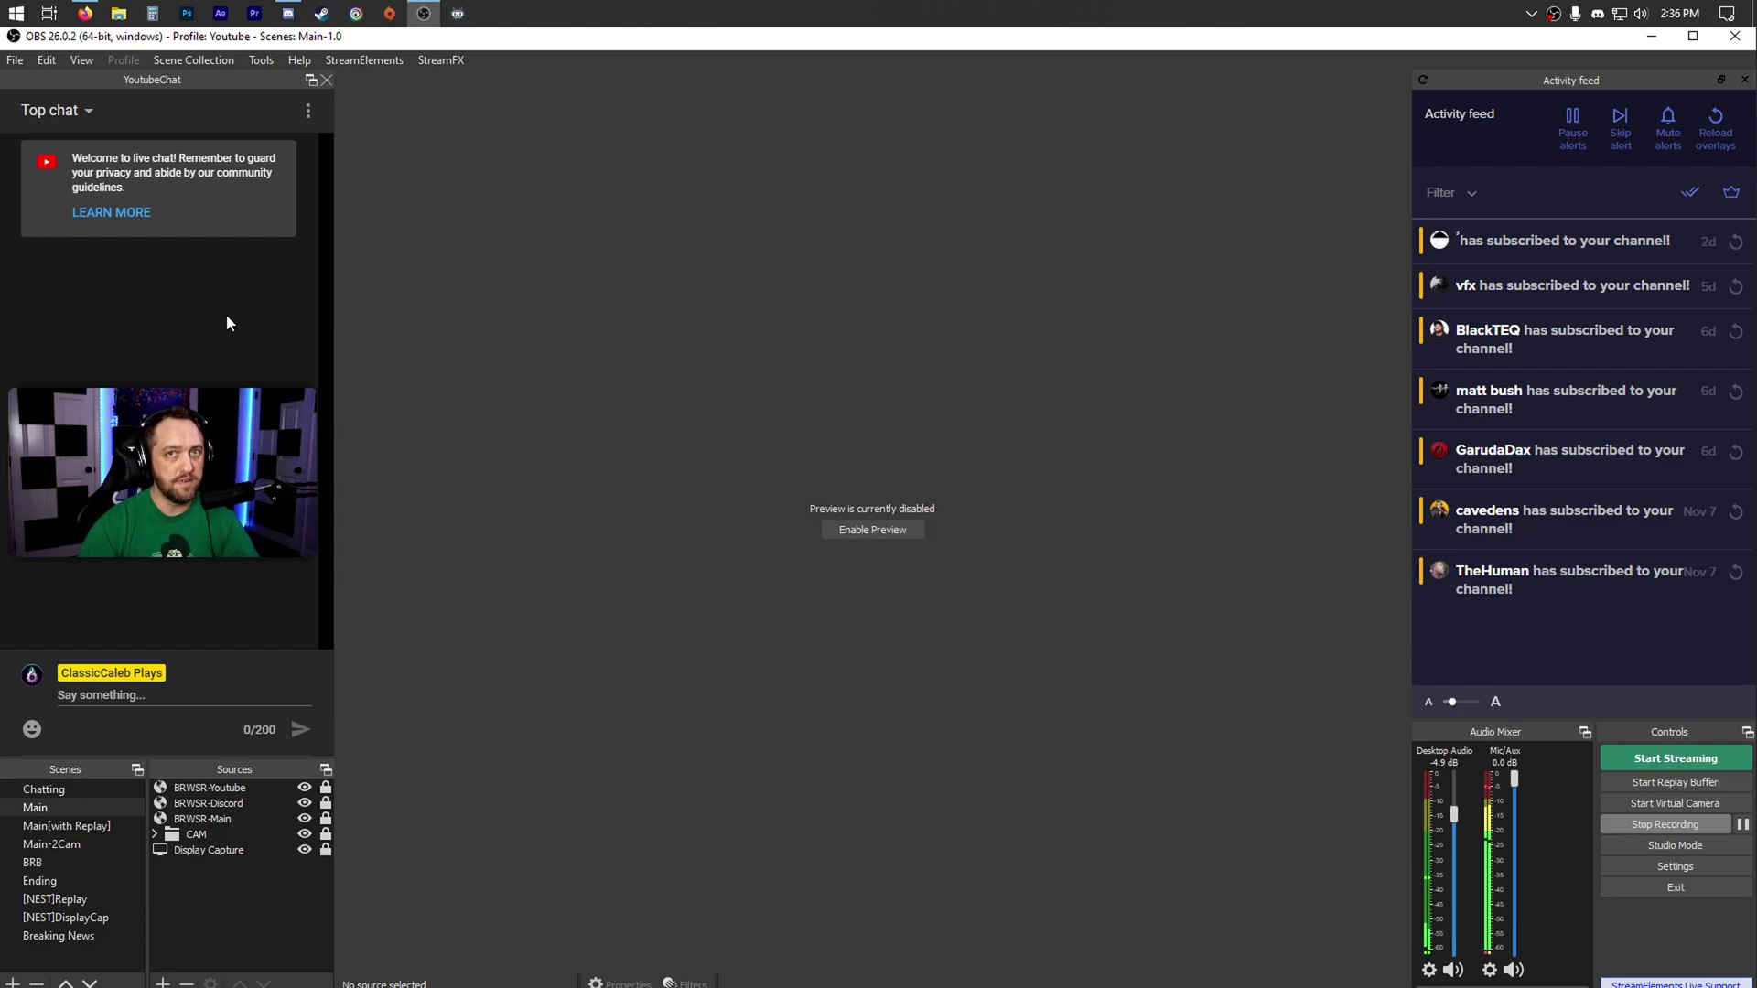
pyautogui.click(361, 58)
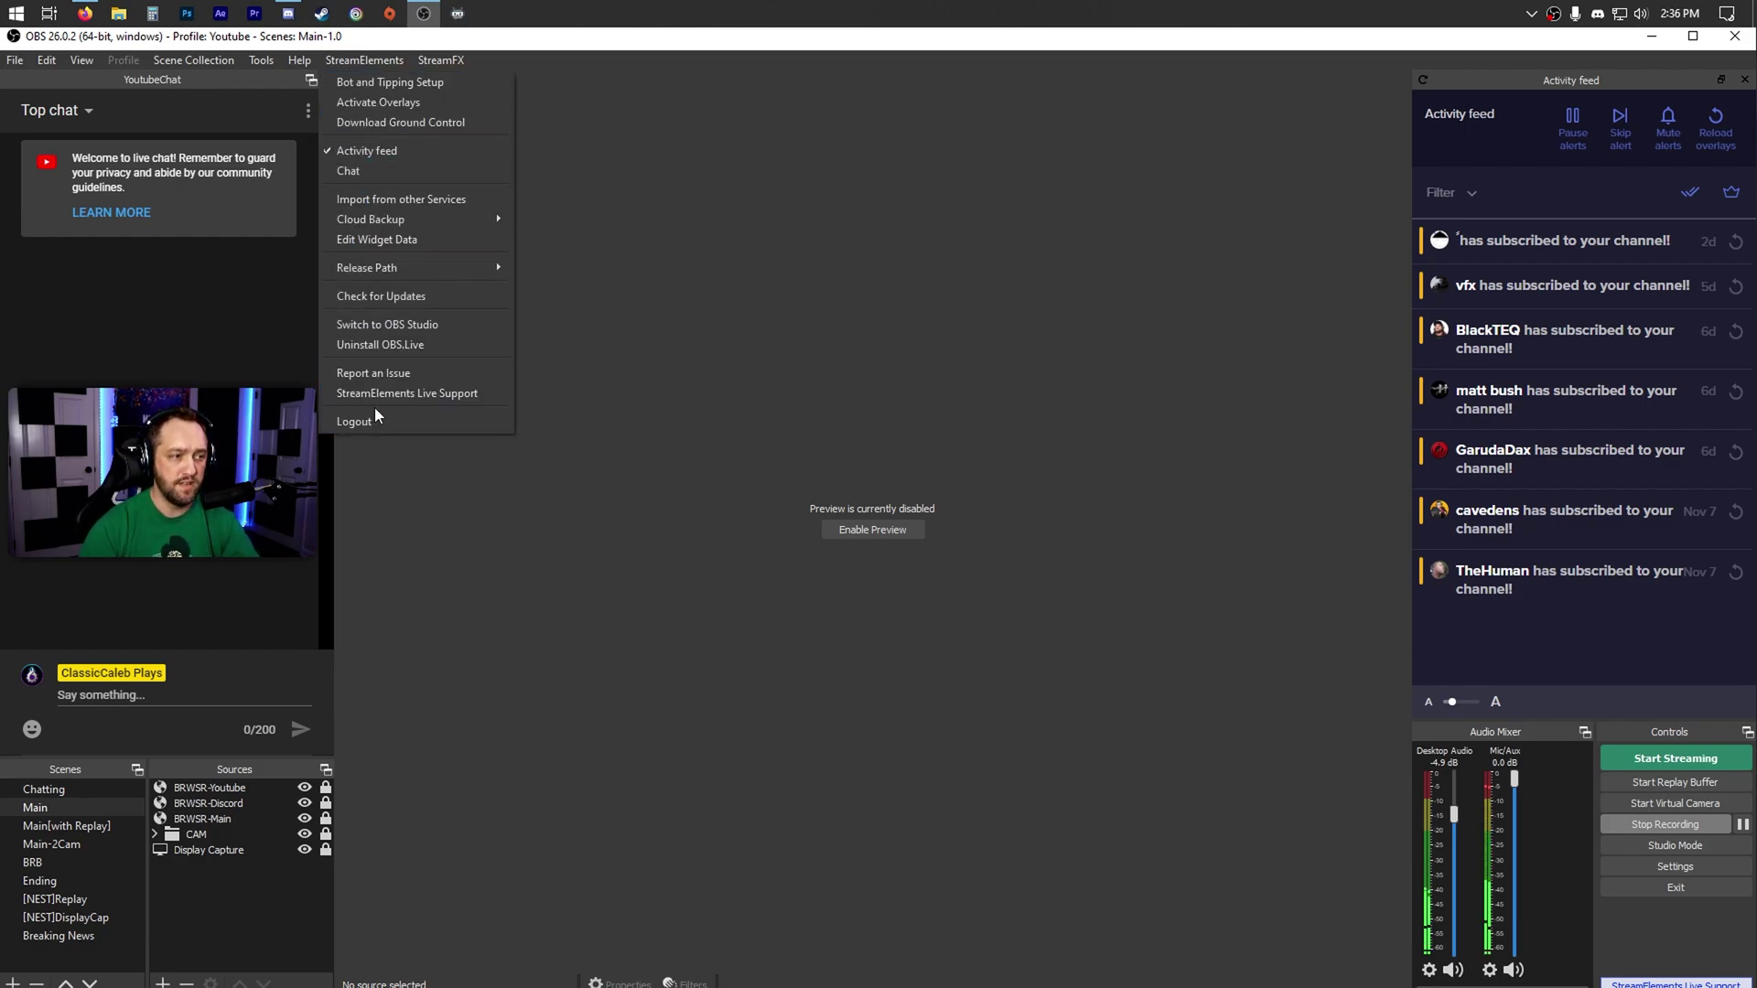
pyautogui.click(650, 339)
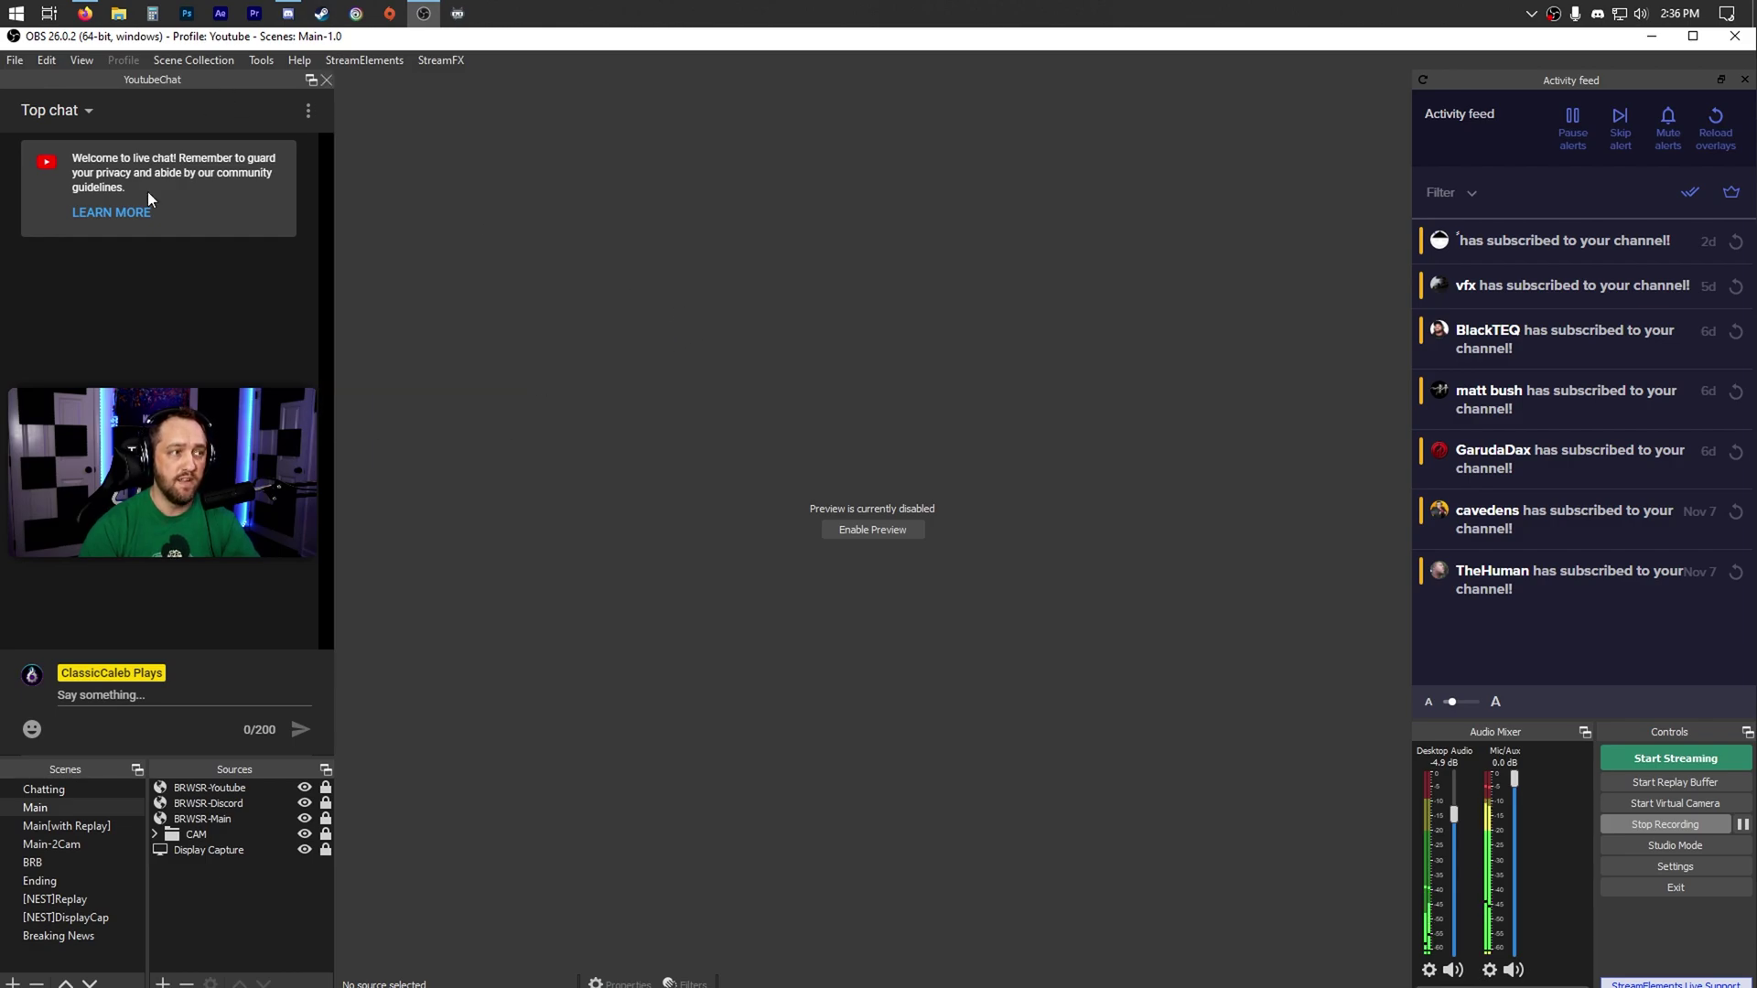